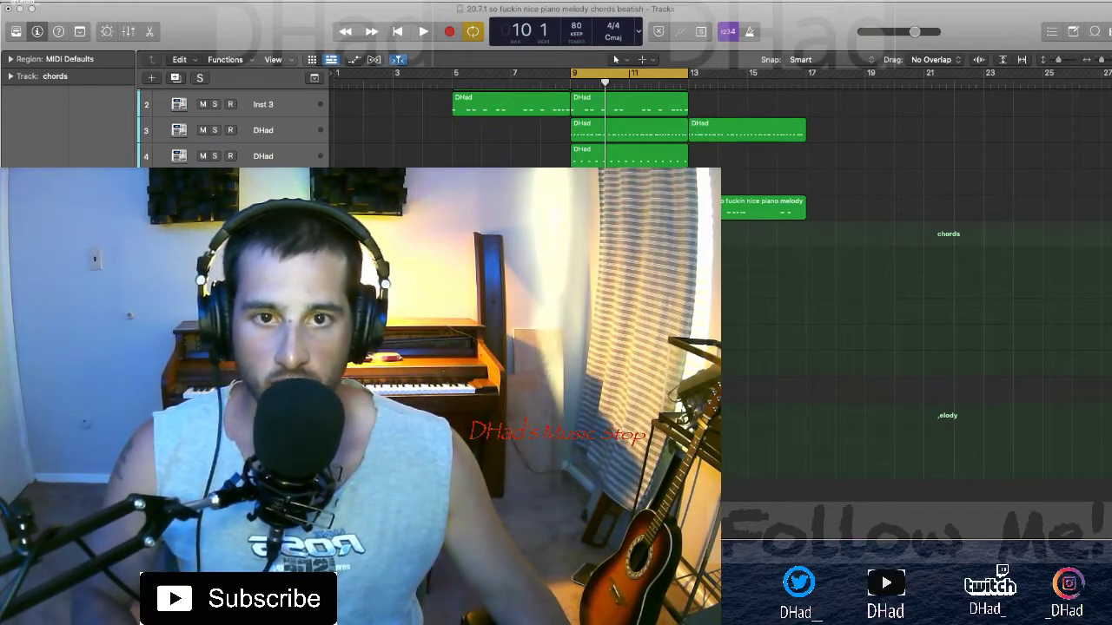
Step: Duplicate the chords track stack with its settings and play the looped section
key("super+Up")
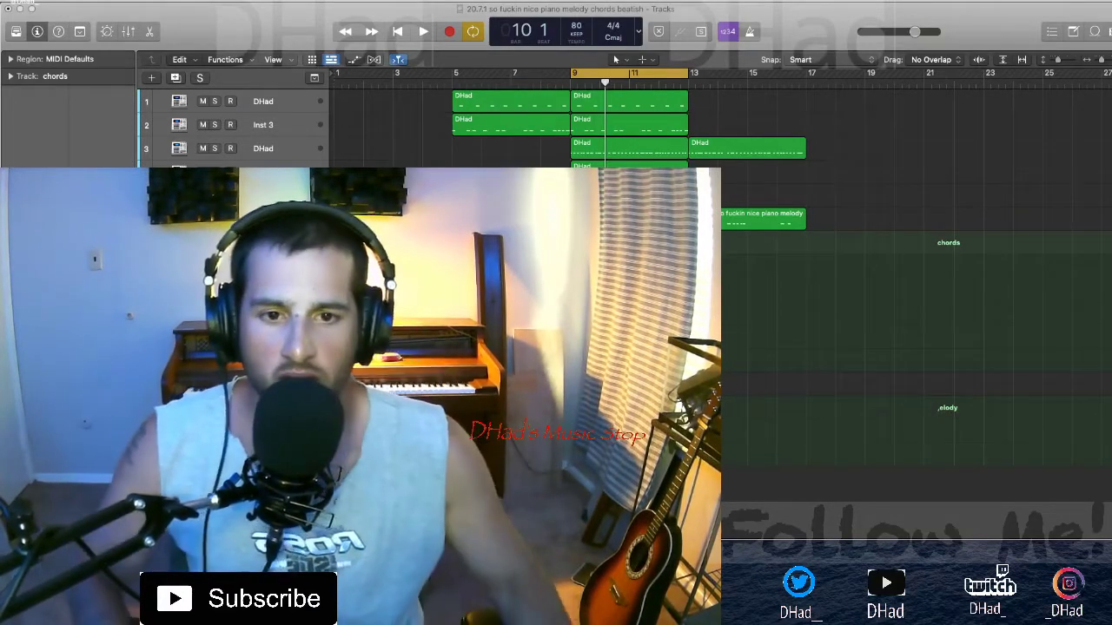
key("space")
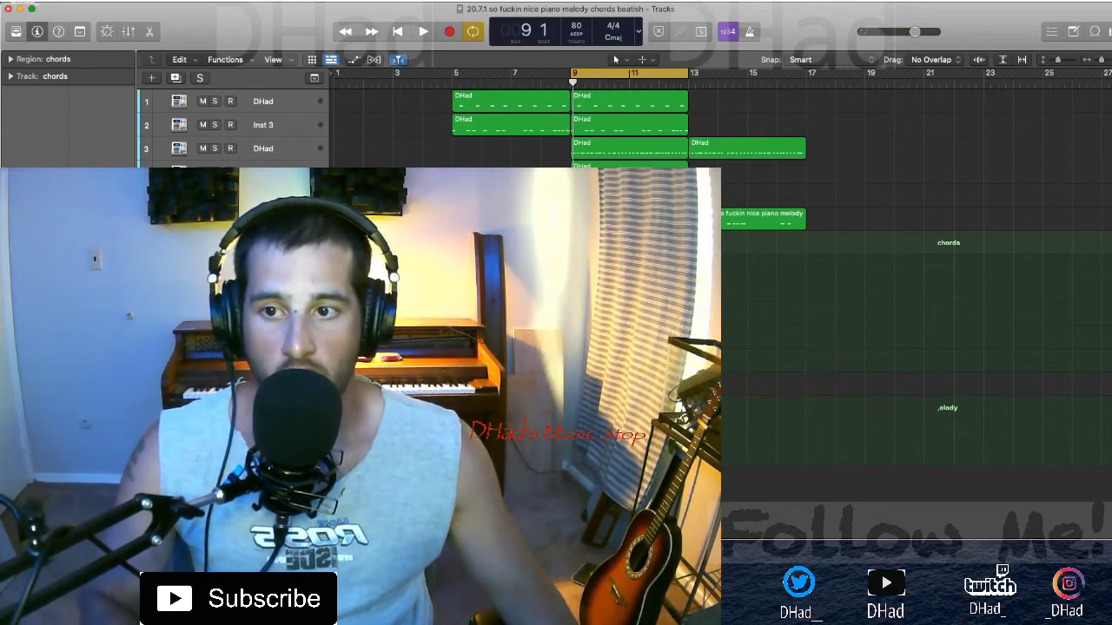
left_click(177, 79)
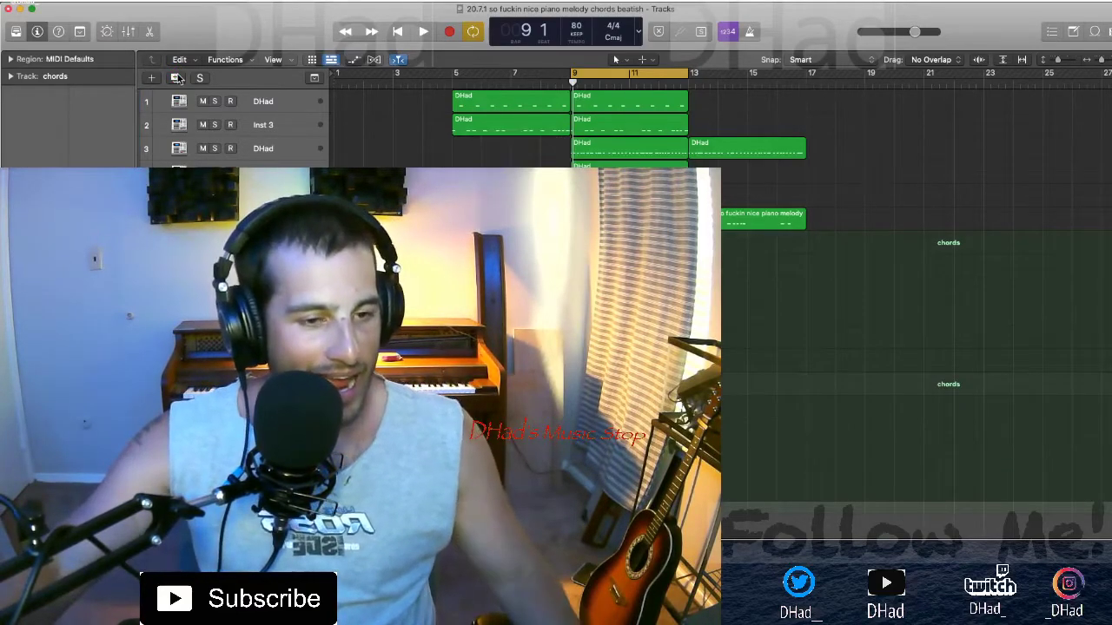
key("space")
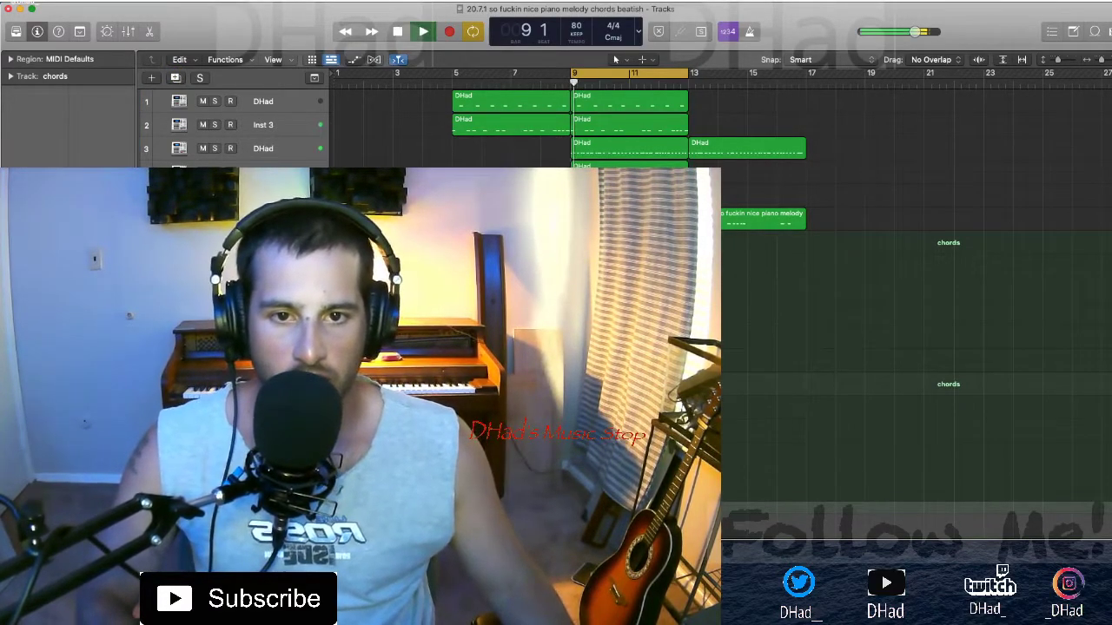
Step: Audition the looped section at bars 9 to 13 with the duplicated chords stack selected
key("super+Up")
key("super+Up")
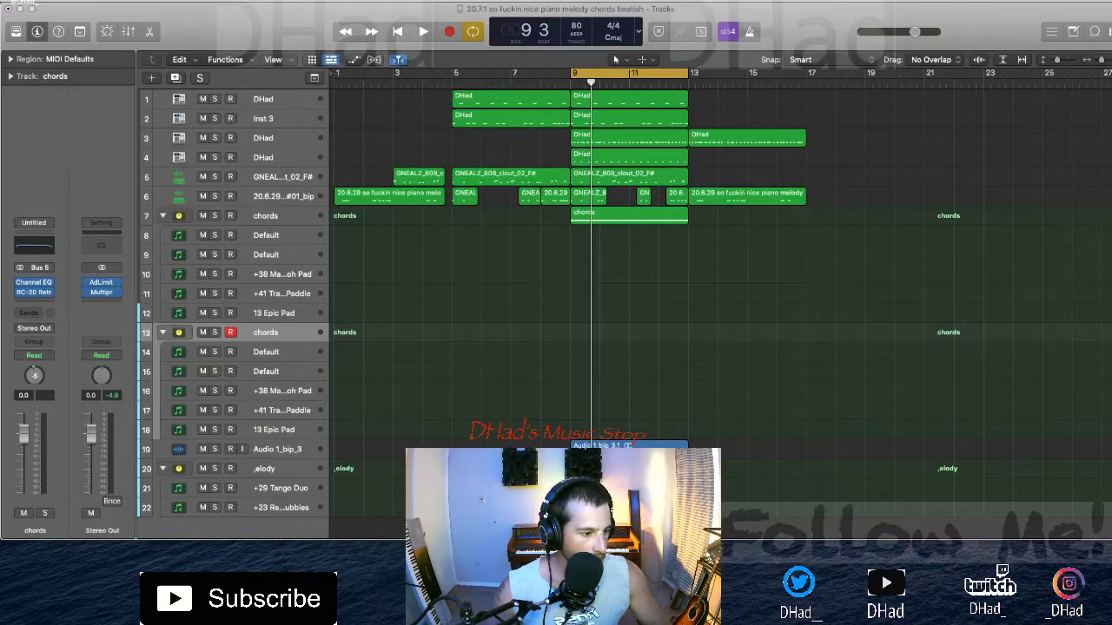
left_click(752, 306)
key("space")
key("space")
key("space")
key("space")
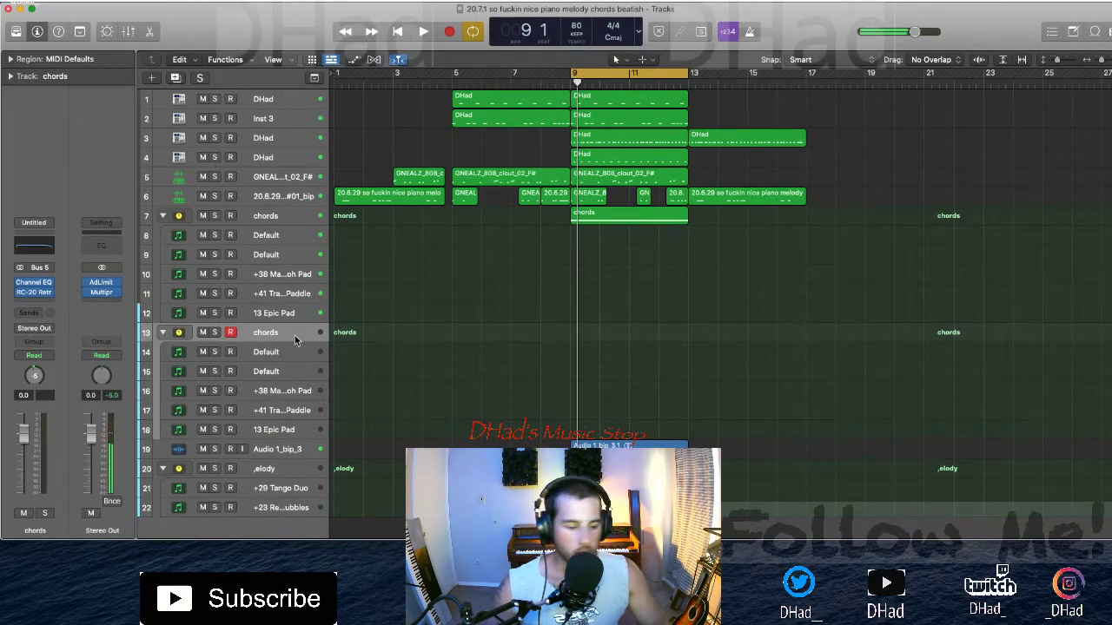
Step: Try recording a take on the duplicated chords track over bars 9 to 13, and discard it
key("space")
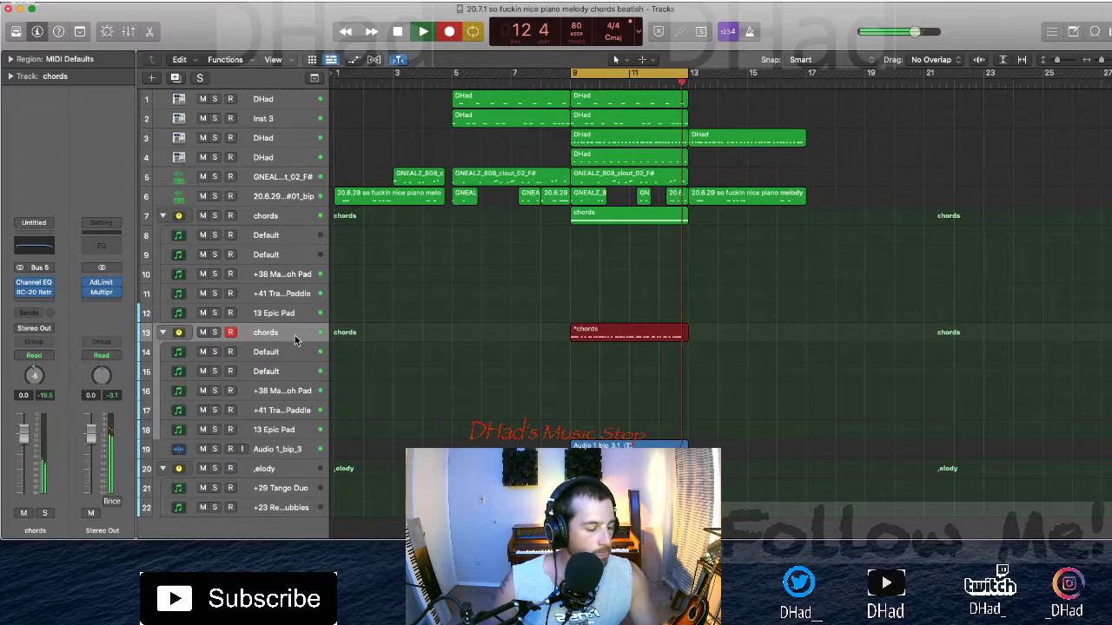
key("space")
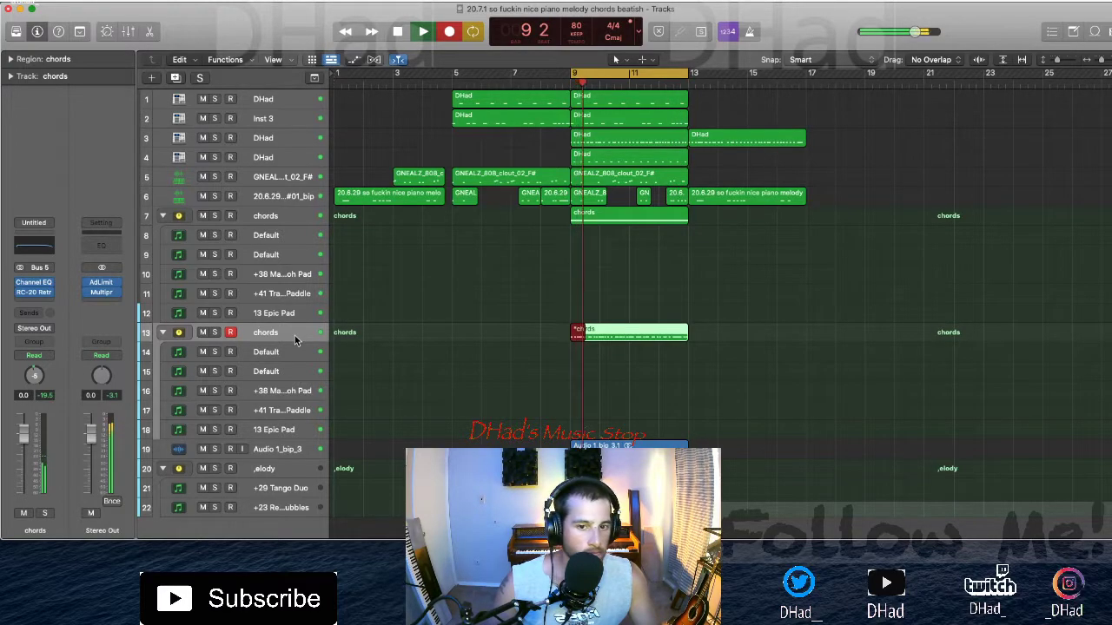
key("space")
key("Delete")
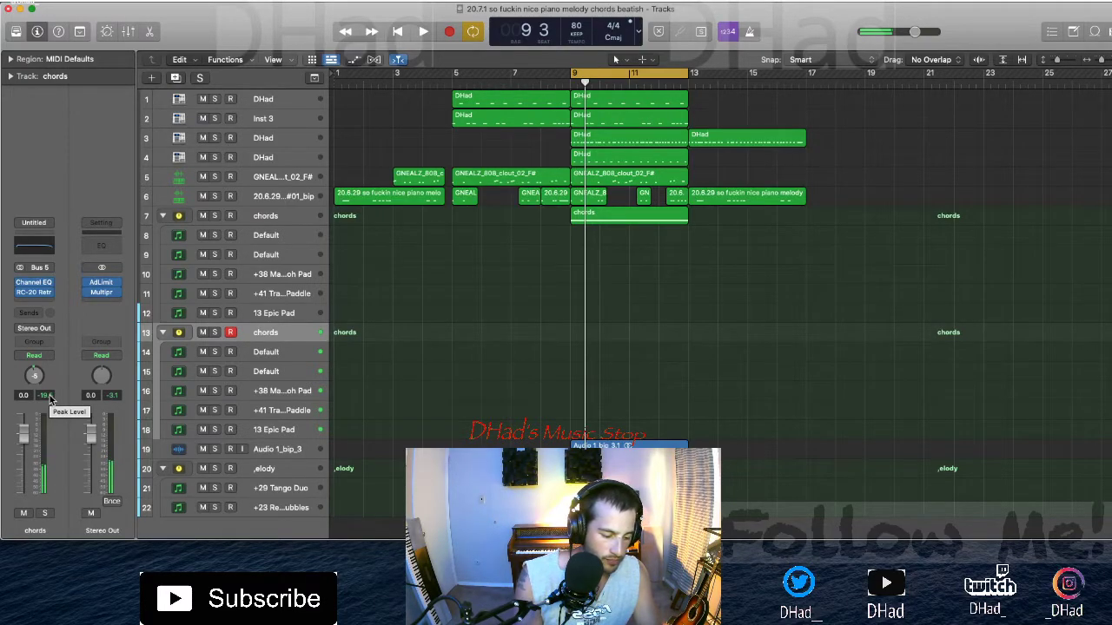
Step: Record a new repeated-note take on the duplicated chords track over bars 9 to 13
key("space")
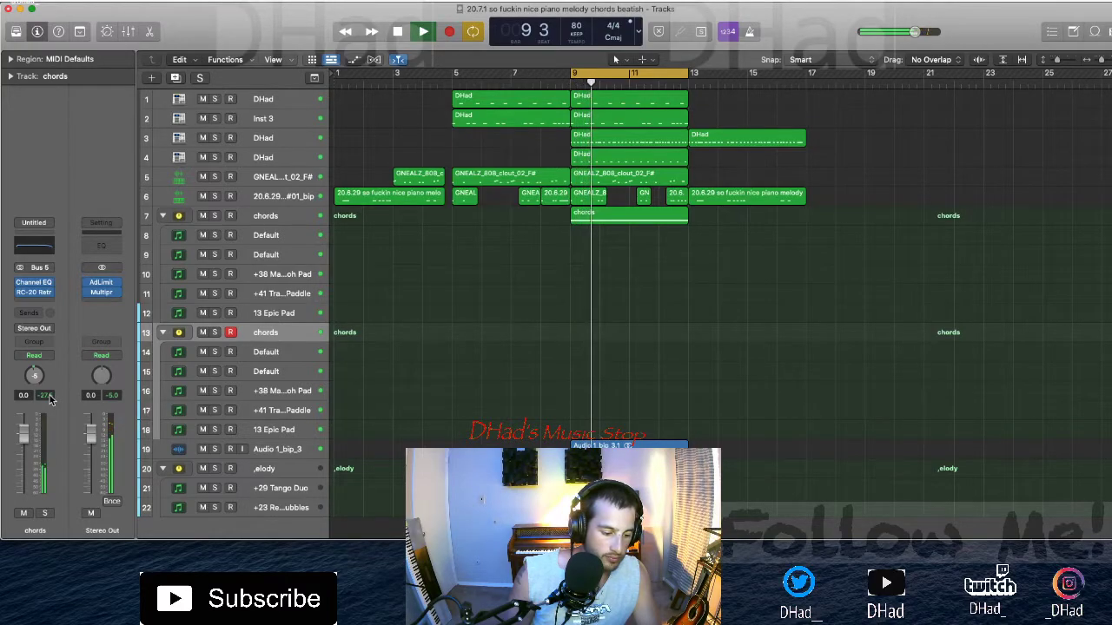
key("r")
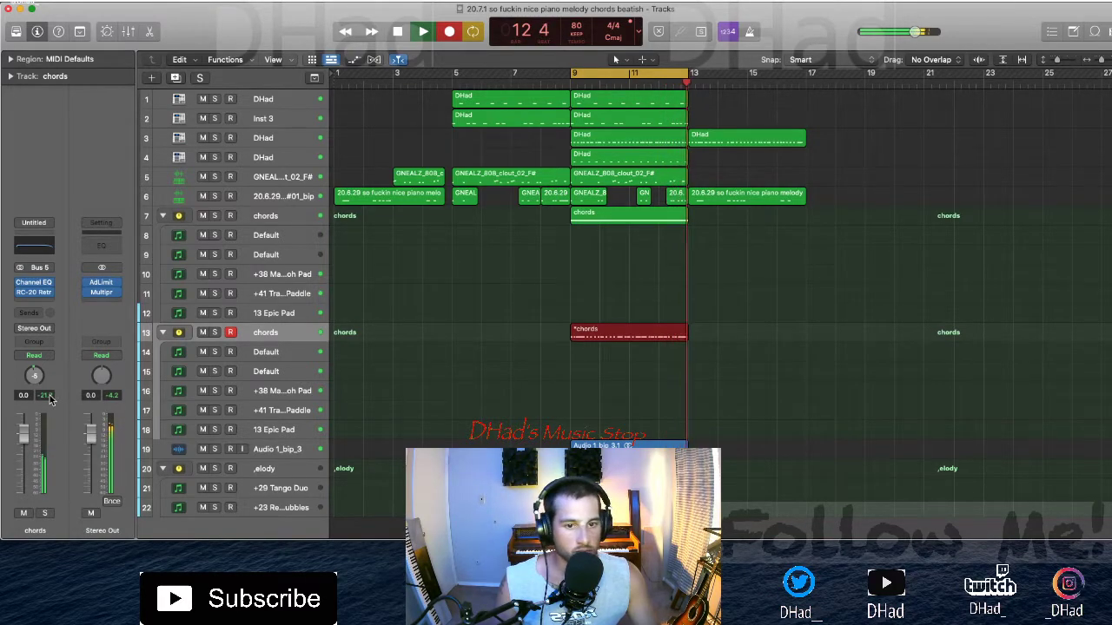
key("space")
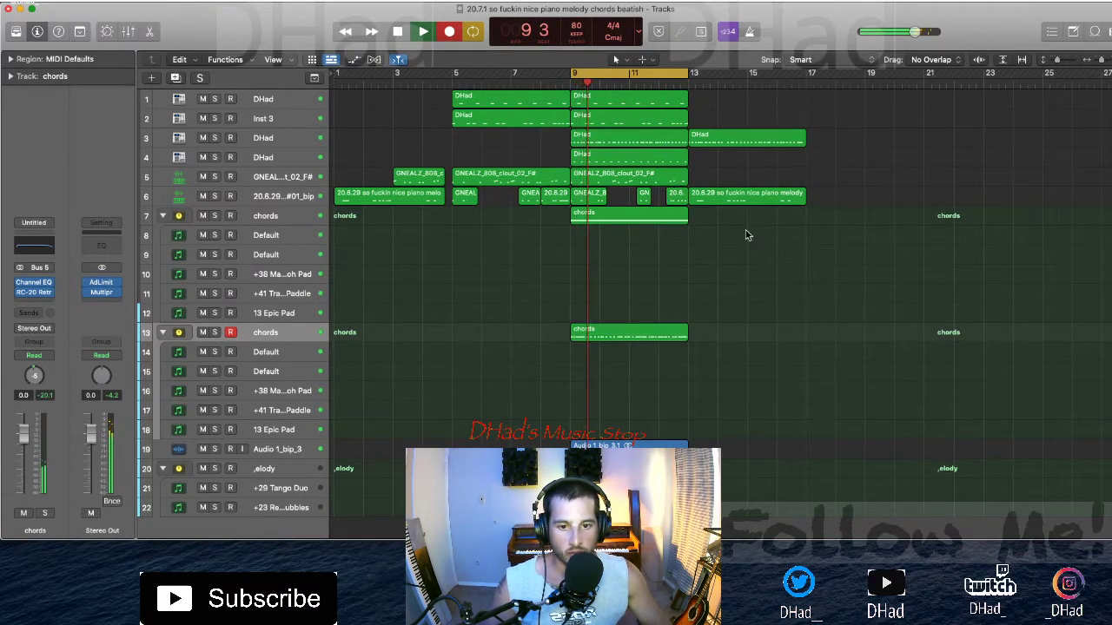
Step: Try to set a quantize value for the new take in the region parameters
left_click(11, 59)
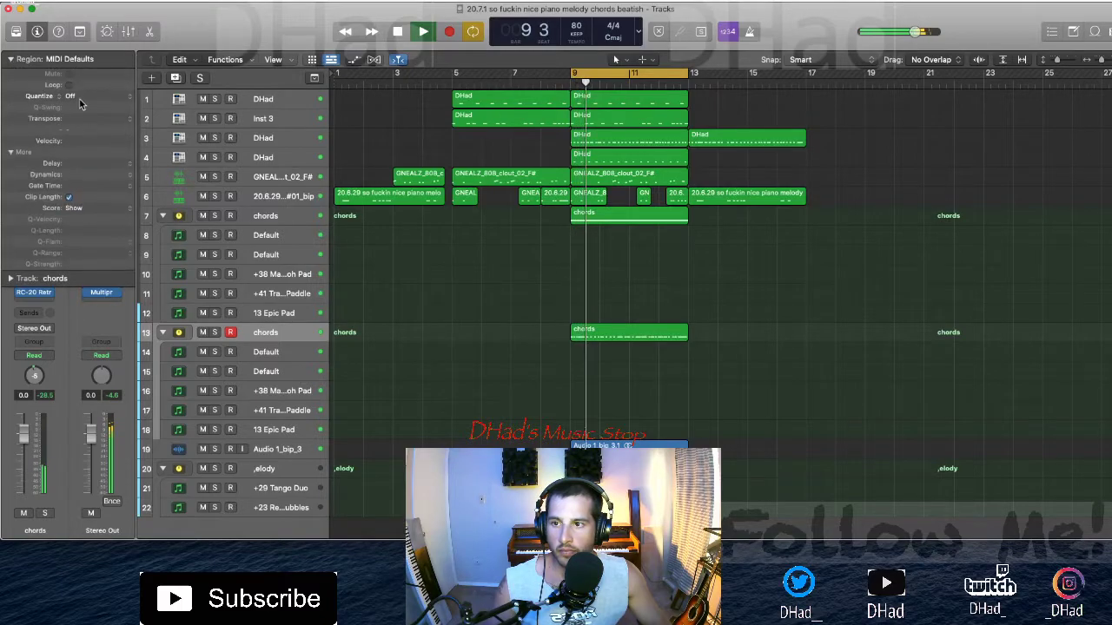
left_click(83, 99)
left_click(87, 154)
Step: Open the new chords take in the Piano Roll and quantize all its notes to 1/16 Note
left_click(629, 331)
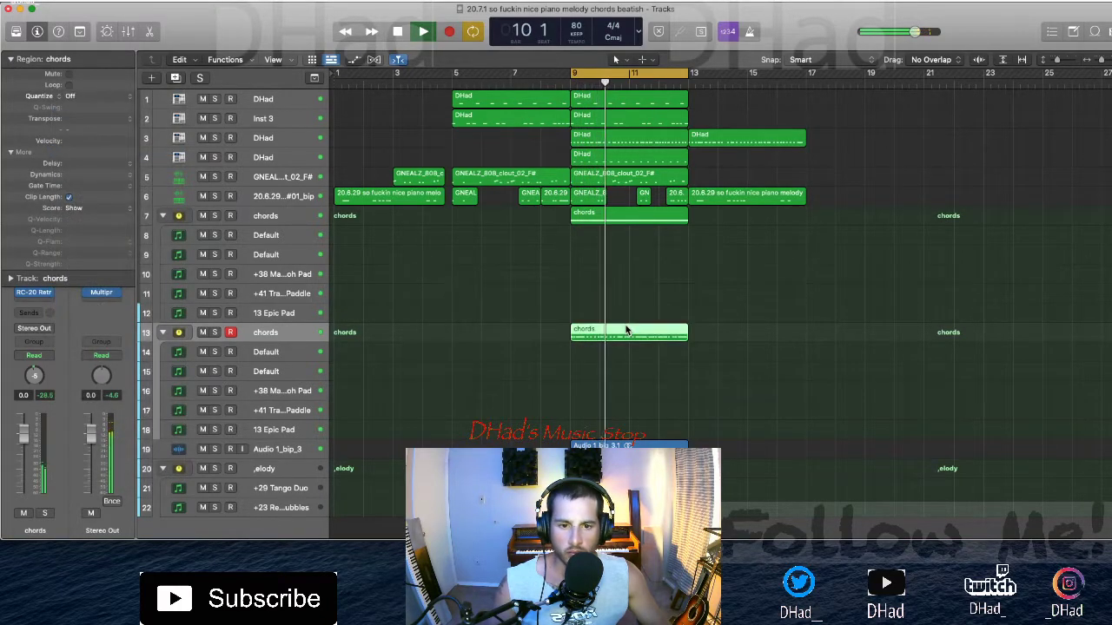
key("p")
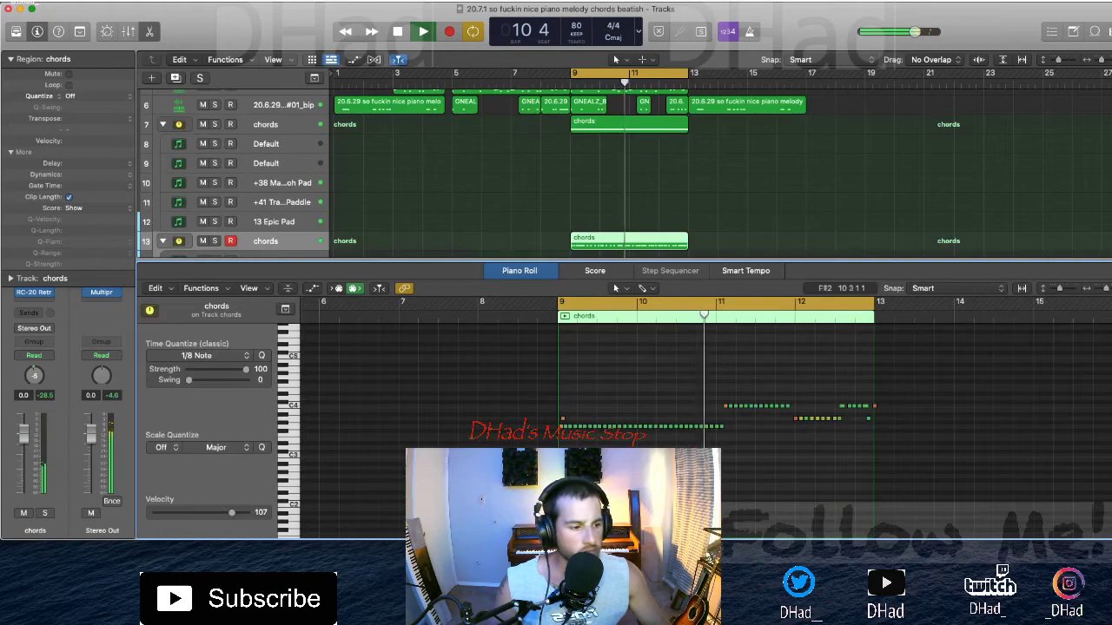
left_click(609, 419)
key("space")
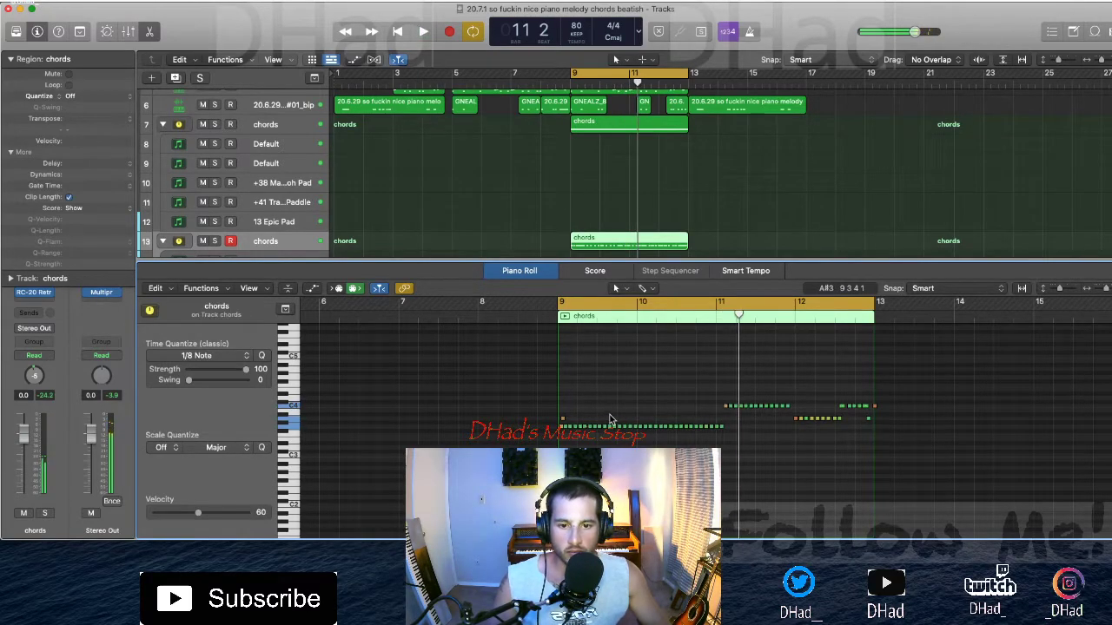
left_click(563, 423)
key("super+a")
key("space")
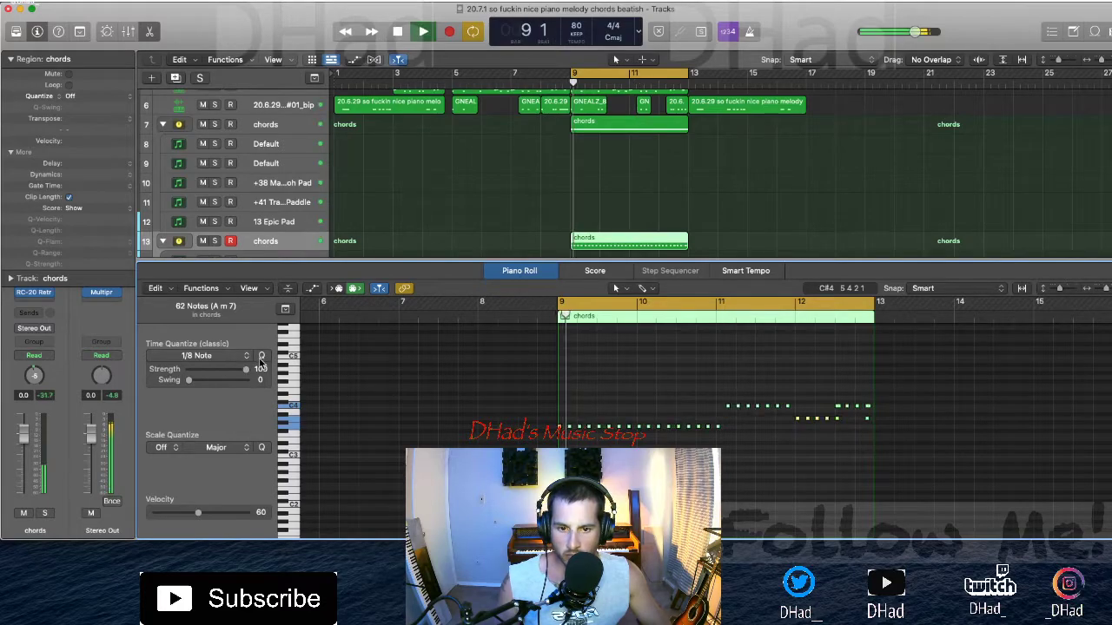
left_click(208, 356)
left_click(196, 429)
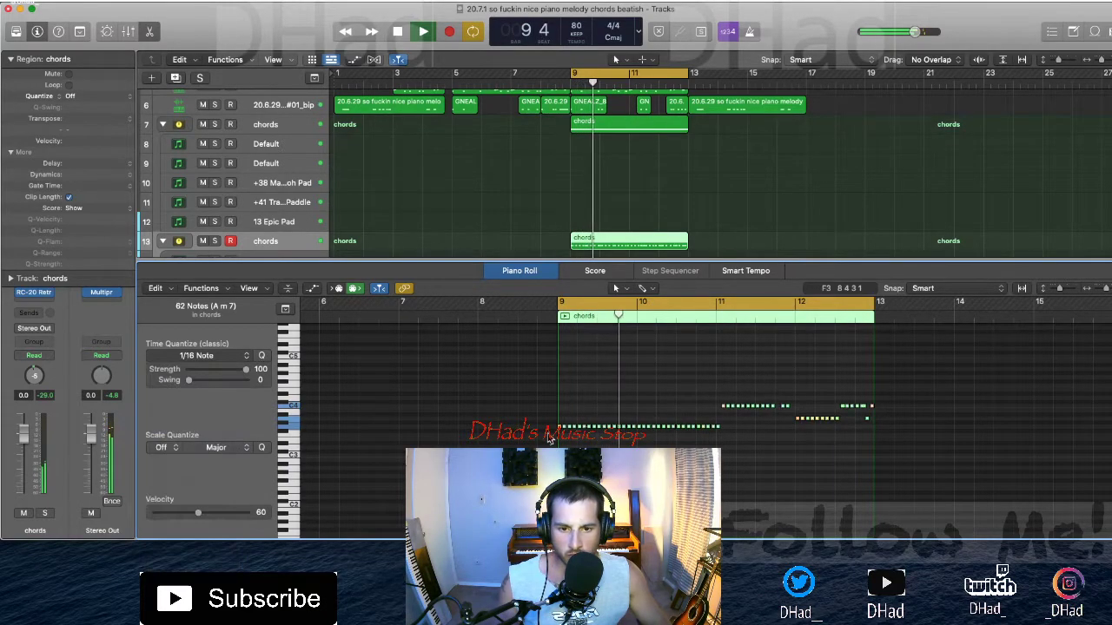
Step: Raise the velocity of all the take's notes to 104
key("a")
mouse_move(660, 426)
left_mouse_down()
mouse_move(659, 395)
mouse_move(660, 432)
left_mouse_up()
key("a")
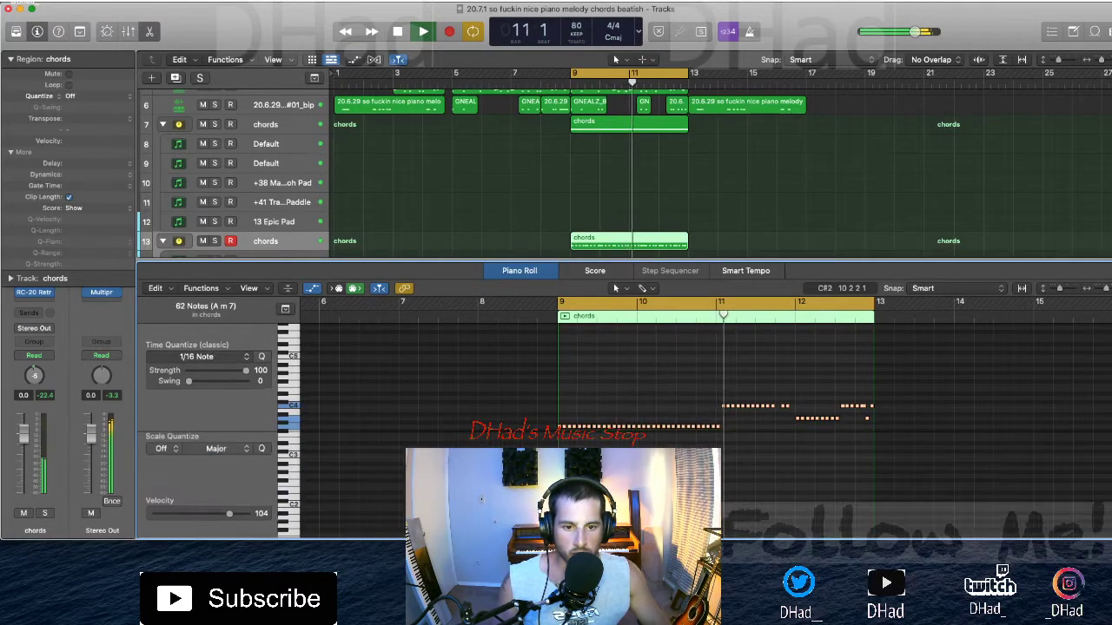
Step: Replace the G3 note at the start of bar 11 with an A3 note and close the editor
left_click(718, 426)
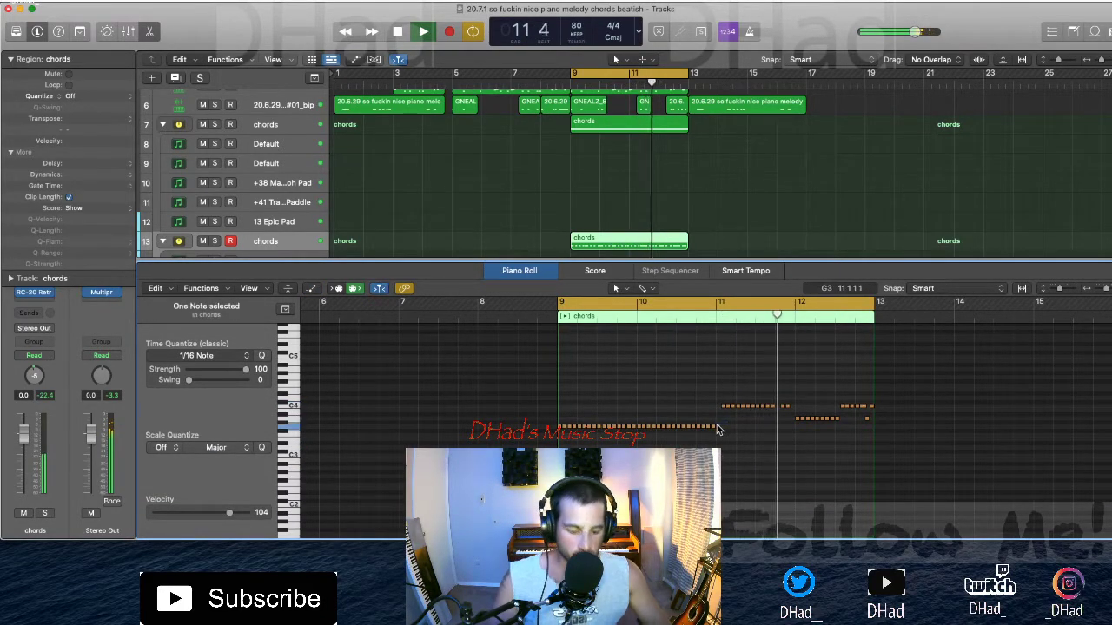
left_click_drag(717, 426, 718, 407)
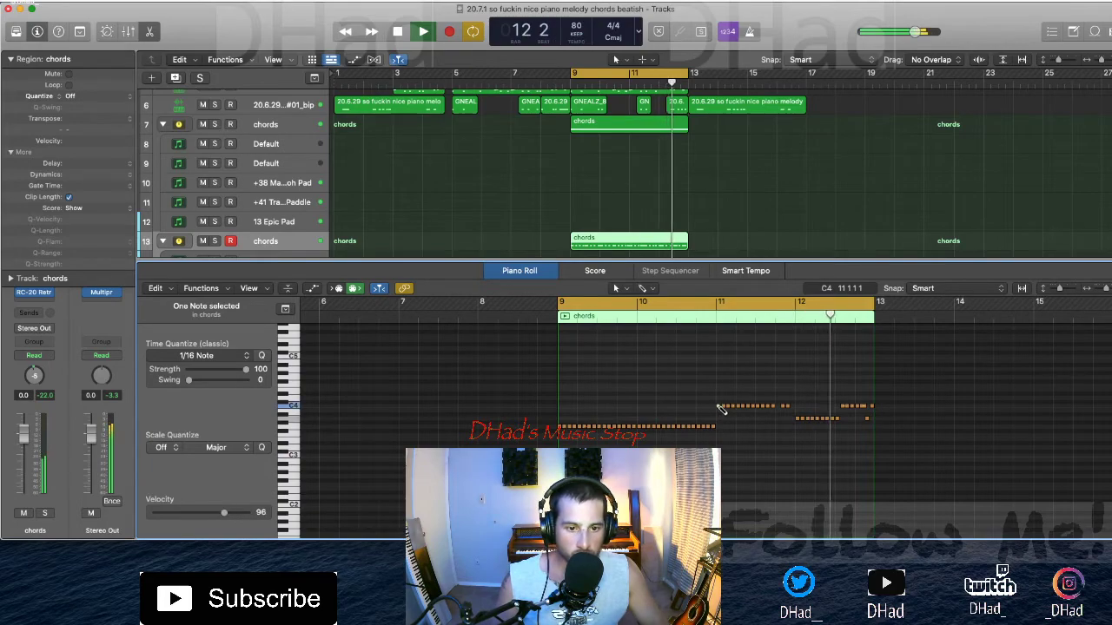
left_click(719, 420)
left_click_drag(718, 415, 719, 415)
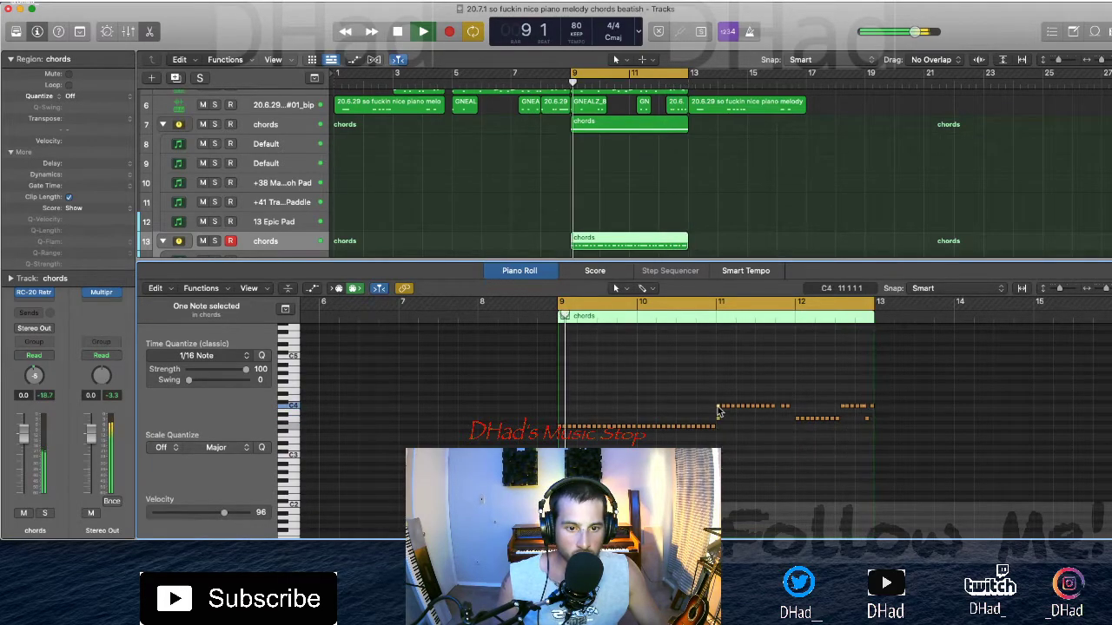
left_click(697, 316)
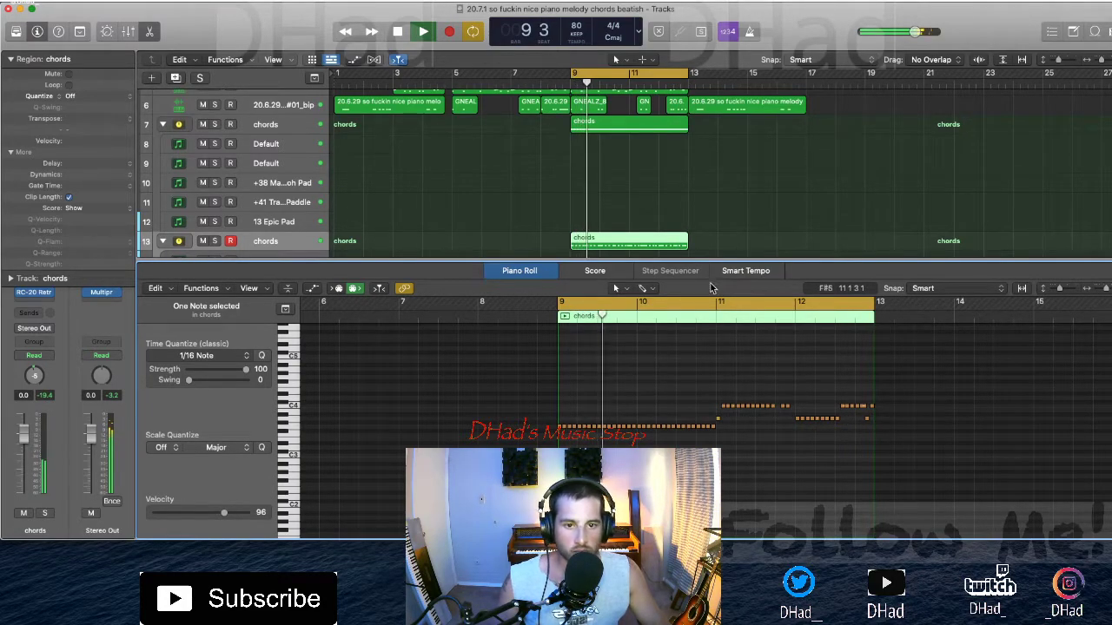
key("e")
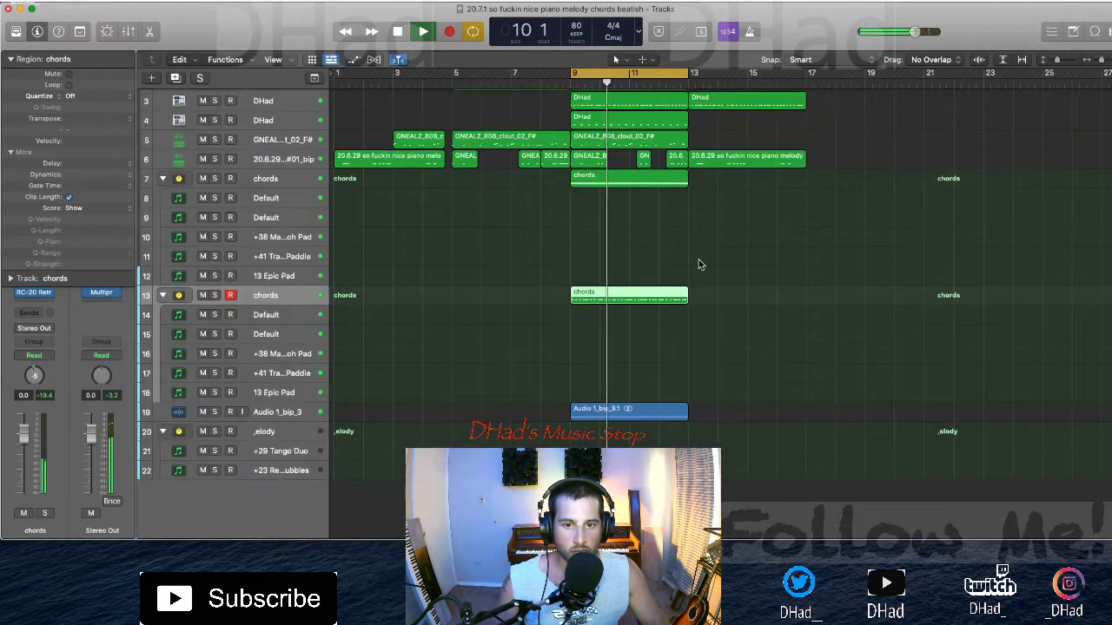
left_click(11, 58)
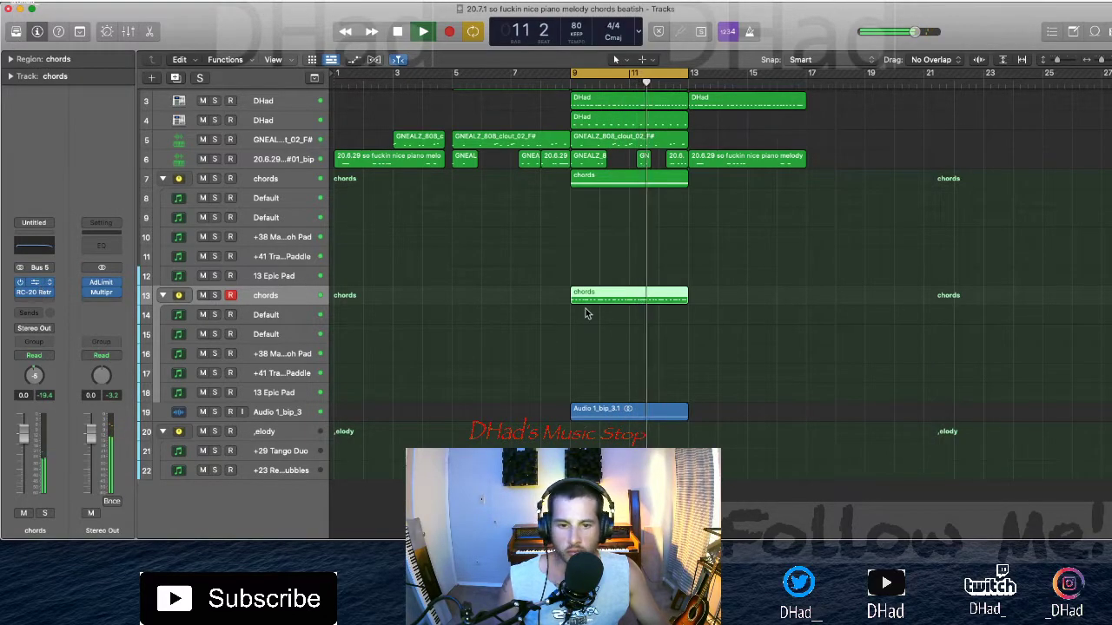
Step: Cut the lows and highs of the duplicated chords track with its Channel EQ, leaving a narrow midrange band
mouse_move(794, 293)
left_mouse_down()
mouse_move(523, 296)
mouse_move(814, 291)
left_mouse_up()
left_click_drag(417, 313, 702, 320)
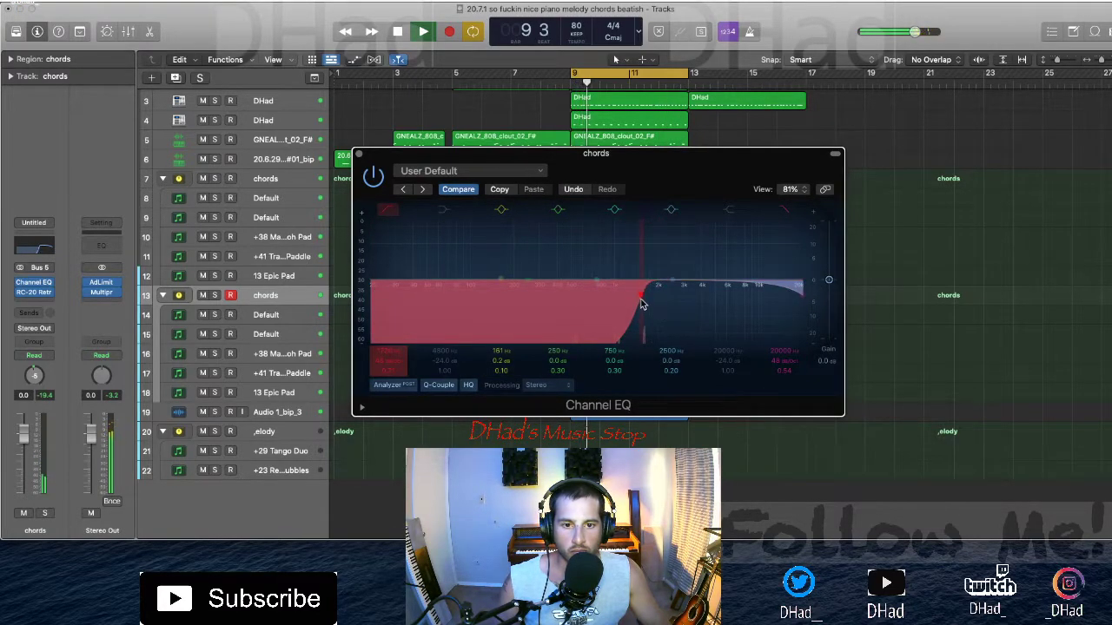
left_click_drag(645, 295, 638, 366)
left_click_drag(779, 284, 648, 328)
left_click(359, 154)
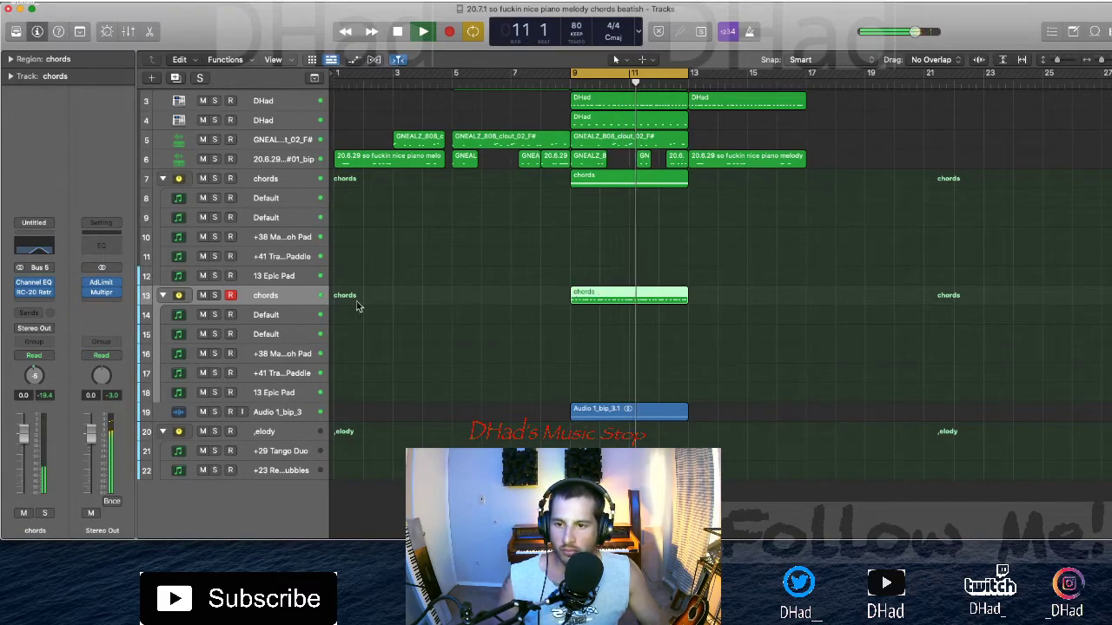
Step: Inspect the quantized notes of the duplicated chords track's region in the Piano Roll
double_click(609, 300)
scroll(745, 424, "up", 4)
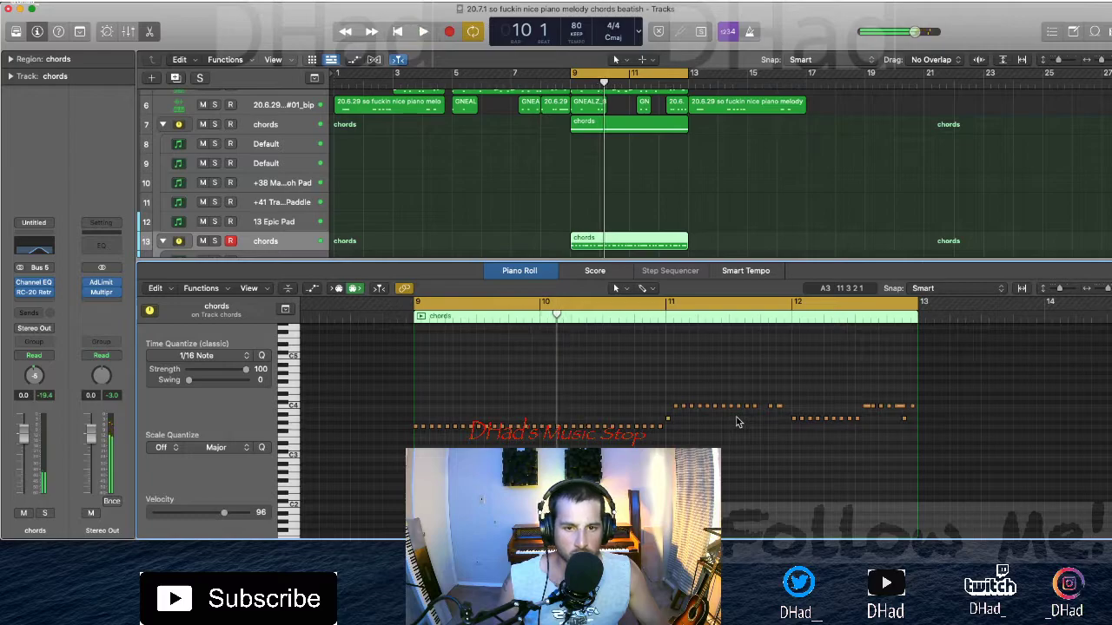
key("e")
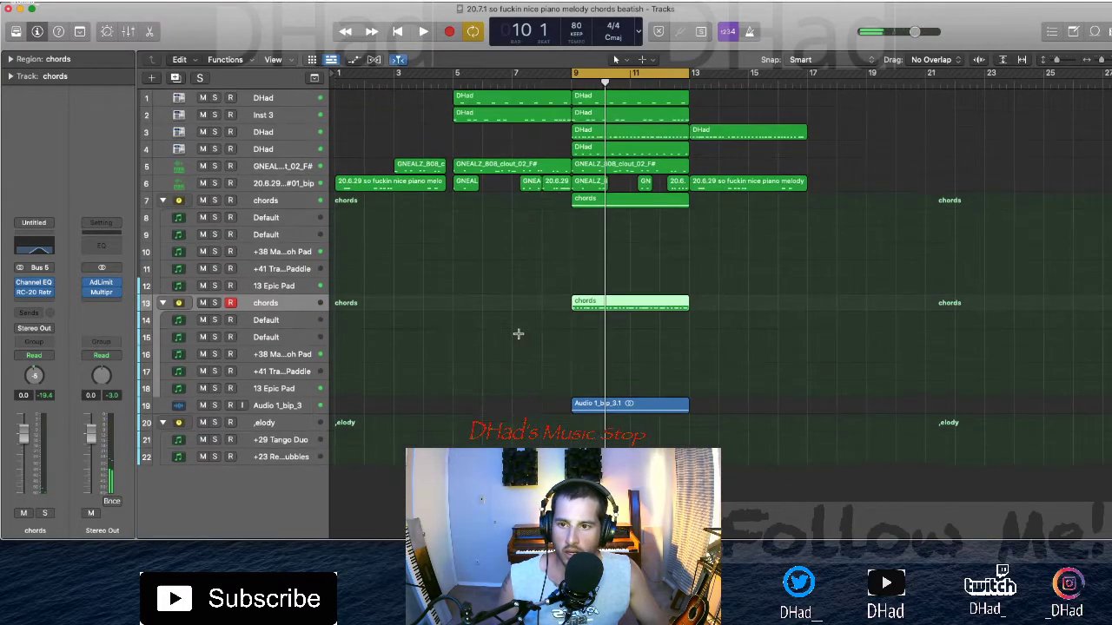
Step: Try shortening the first three-note chord in the original chords region so that it ends at bar 10
left_click(618, 205)
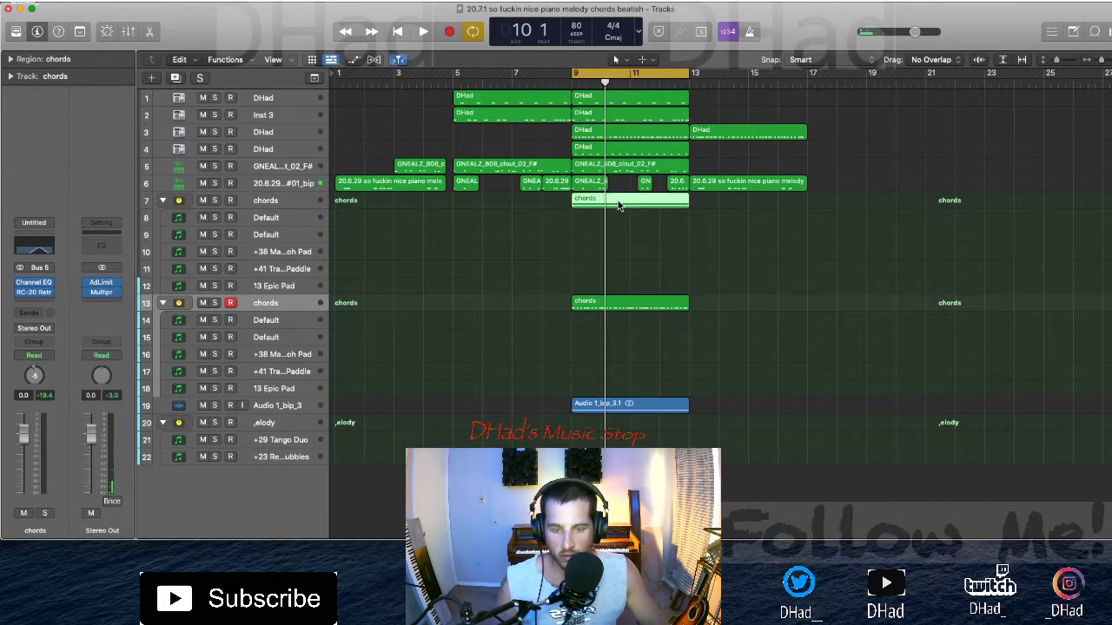
double_click(618, 205)
left_click_drag(639, 473, 616, 370)
left_click_drag(666, 410, 539, 412)
key("space")
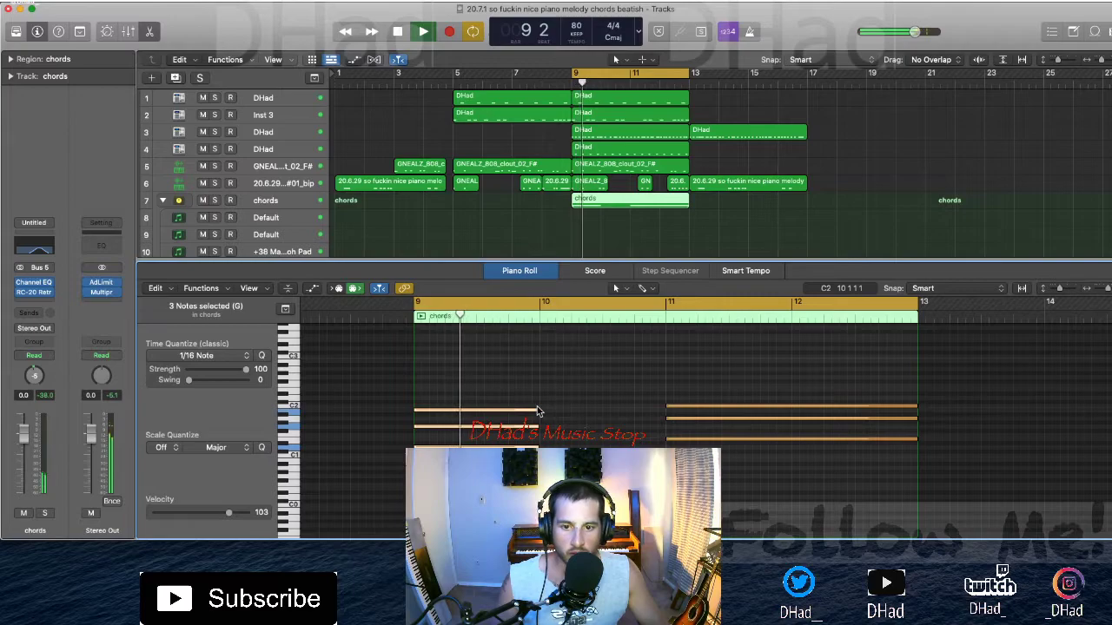
Step: Extend the cycle range back to bar 5 and copy the original chords region to bar 5
left_click_drag(569, 76, 454, 74)
left_click_drag(587, 205, 469, 204)
key("space")
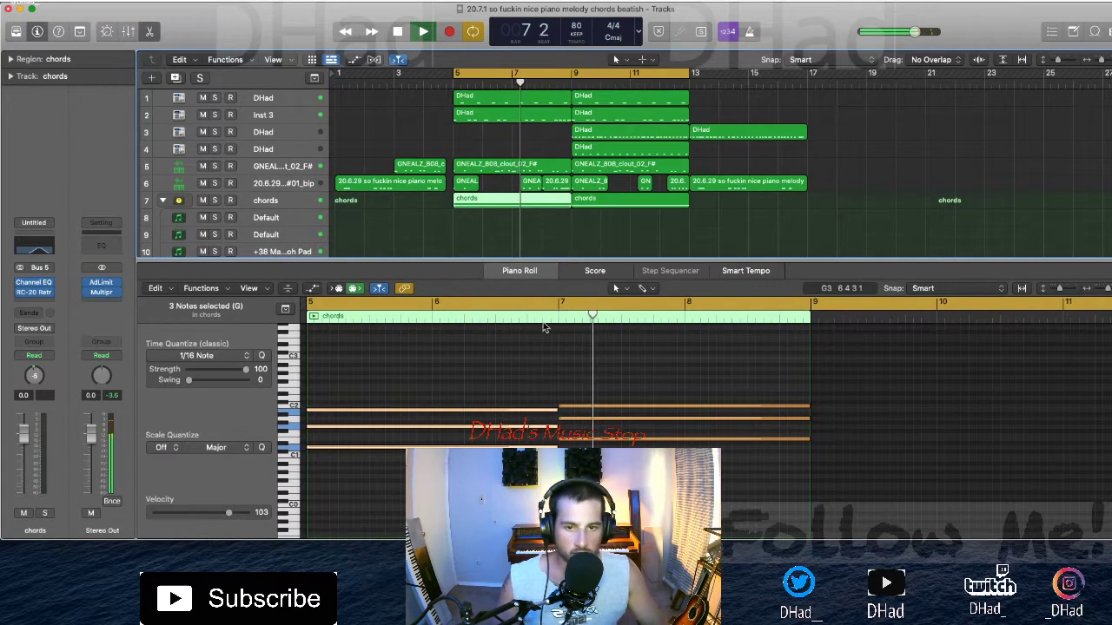
key("p")
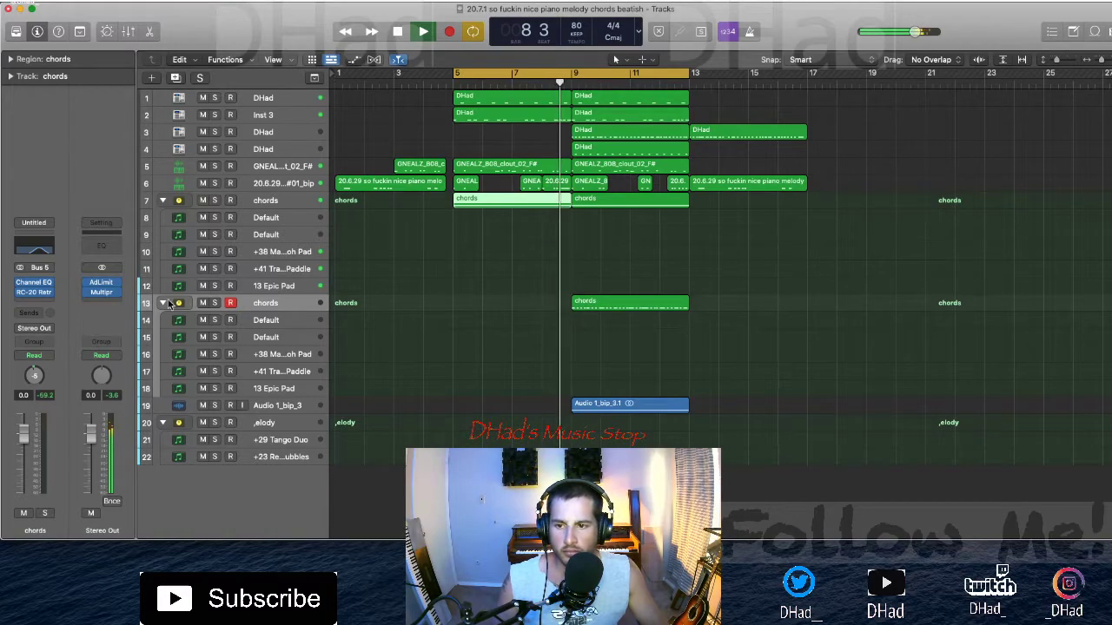
Step: Collapse both chords stacks and place the duplicated track's repeated-note region at bars 5 and 13
left_click(163, 200)
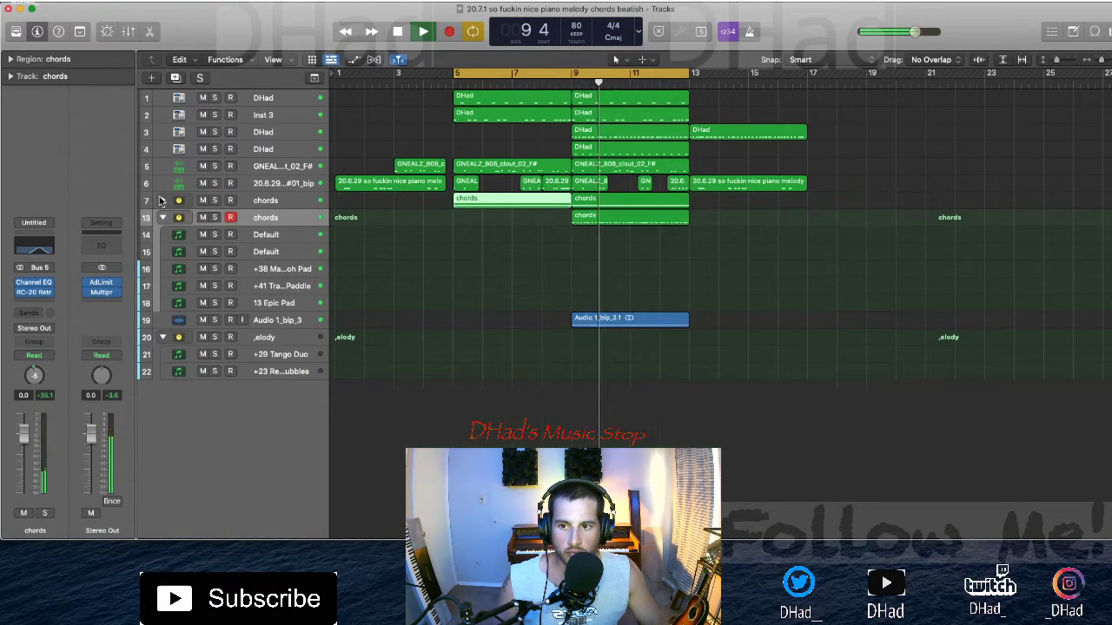
left_click(161, 222)
left_click_drag(604, 217, 761, 224)
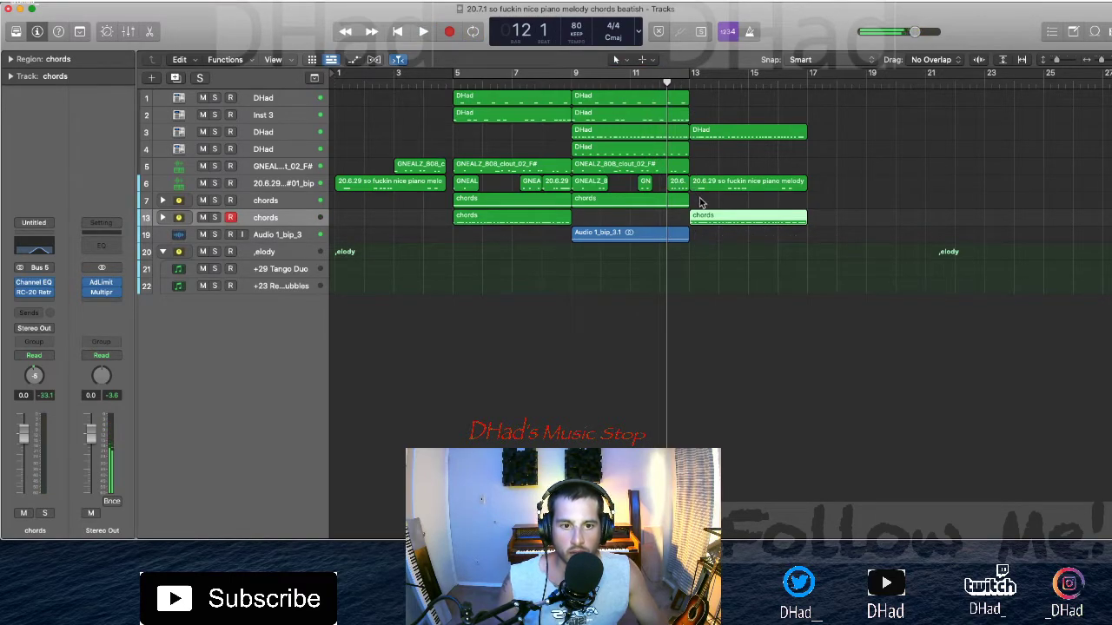
Step: Bounce in place the two regions at bars 5 and 9 on the original chords track
left_click_drag(700, 203, 499, 204)
left_click(321, 204)
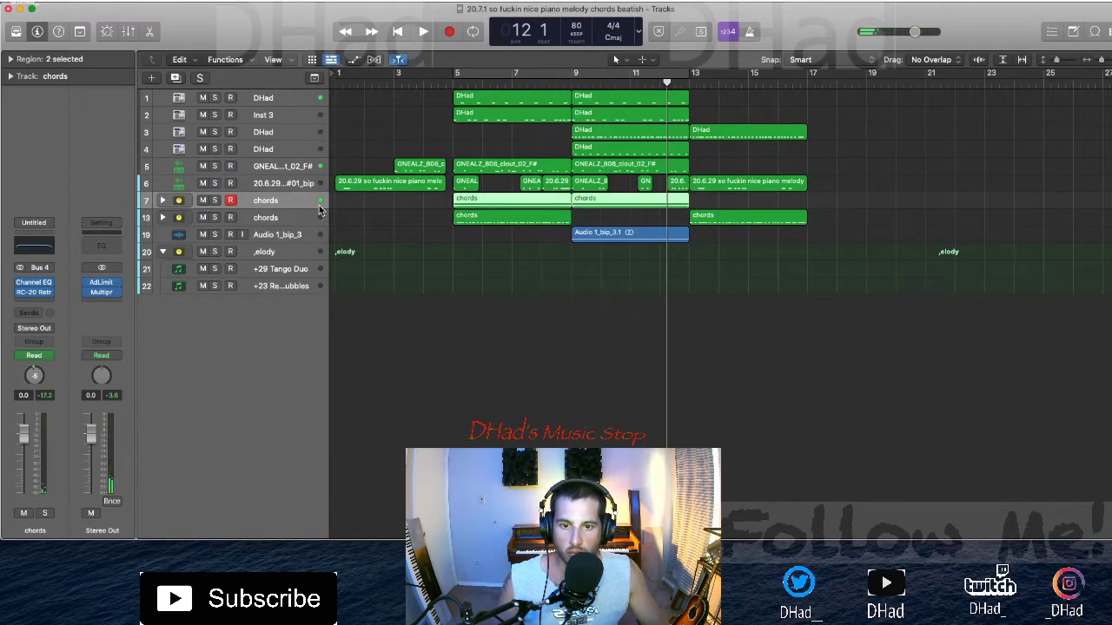
key("ctrl+b")
key("Escape")
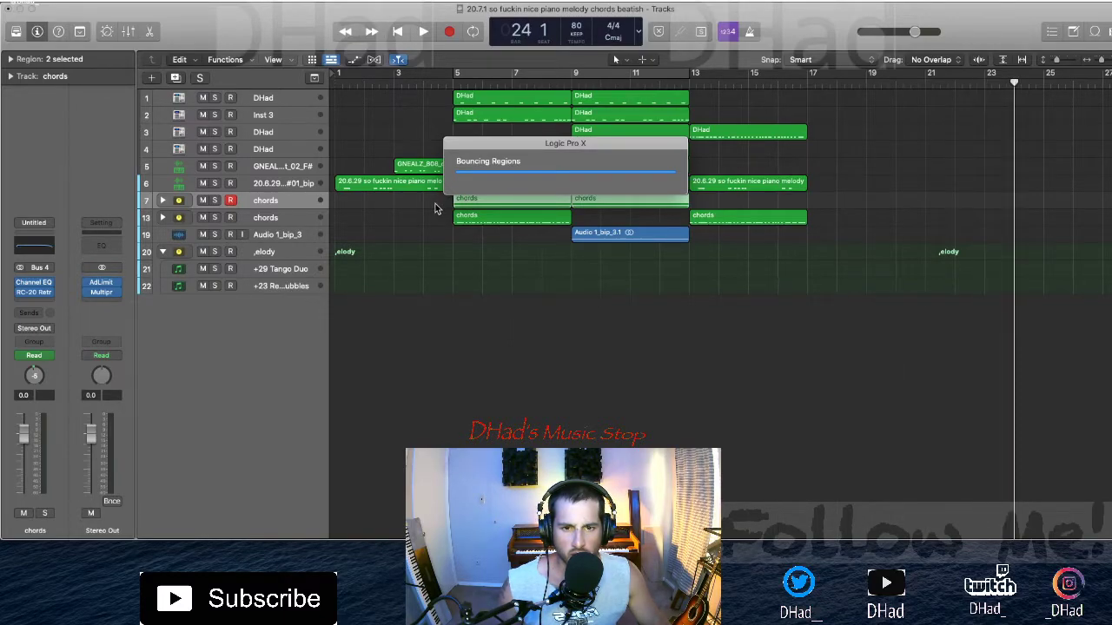
Step: Cut the bounced chords_bip region at bar 13 and delete everything after it
scroll(436, 209, "right", 5)
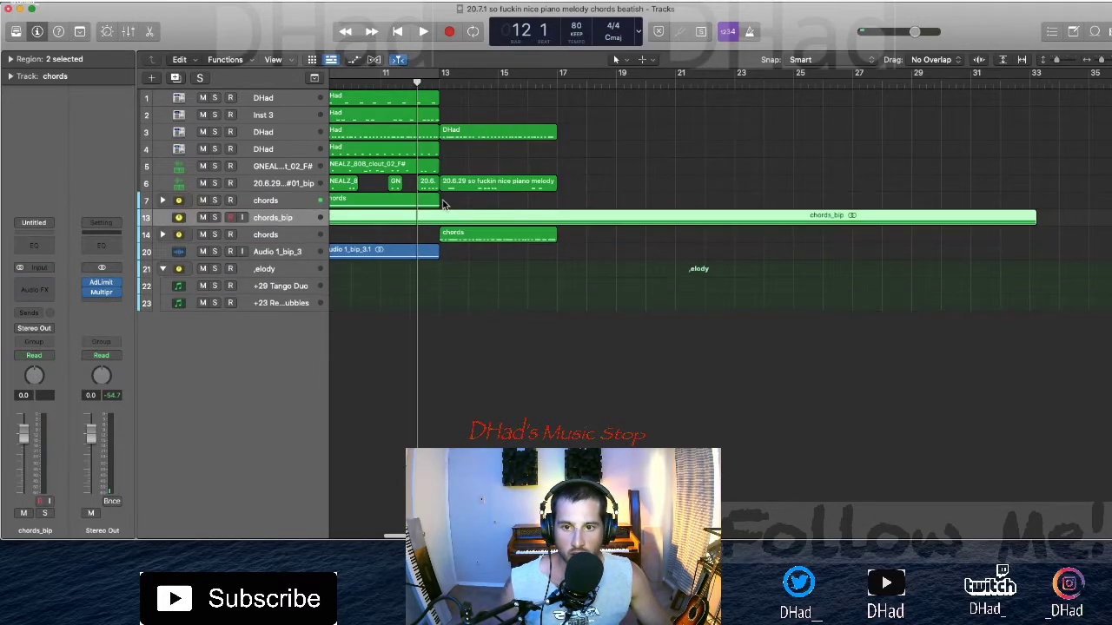
left_click_drag(439, 214, 461, 218)
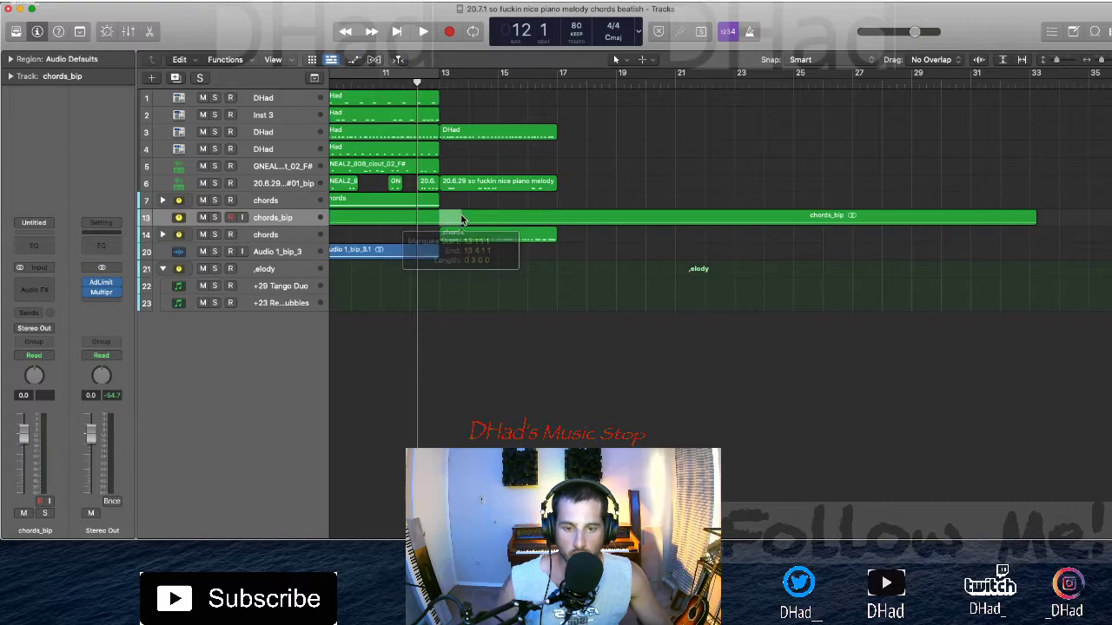
key("Delete")
left_click(480, 219)
key("Delete")
scroll(480, 219, "left", 3)
scroll(481, 219, "left", 2)
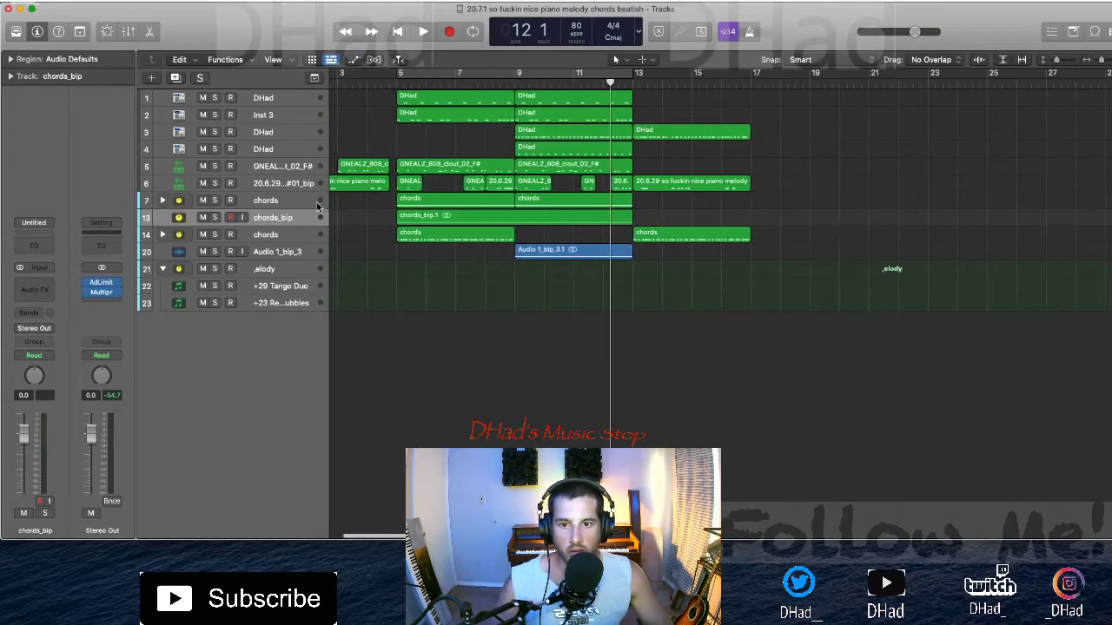
Step: Mute the two original chords regions and move them out of the way to bar 21
left_click_drag(387, 209, 635, 207)
key("ctrl+m")
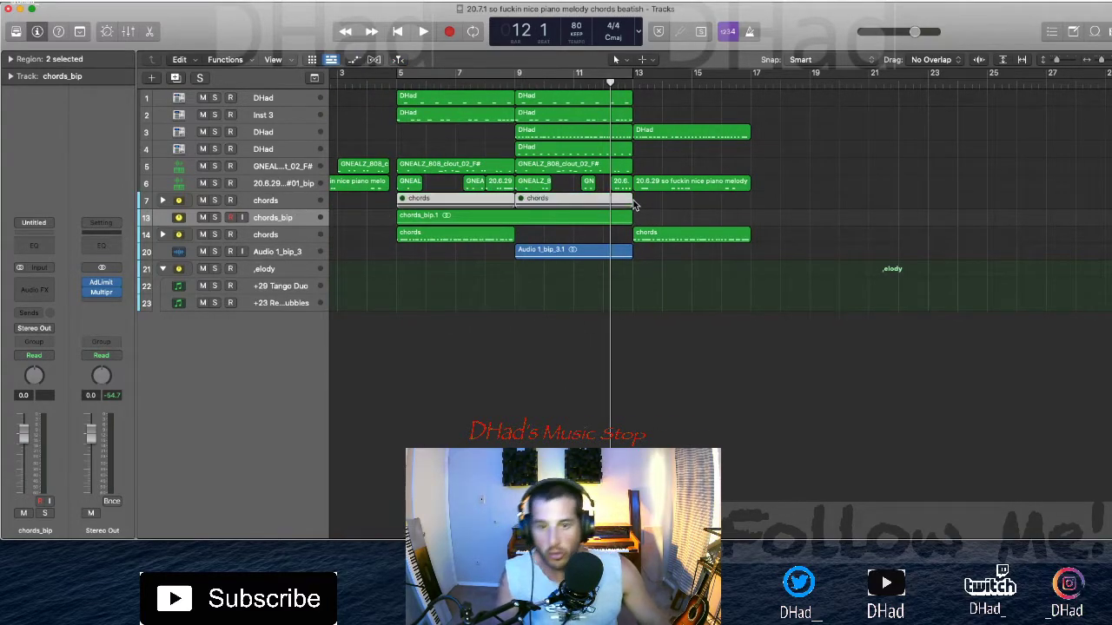
left_click_drag(448, 203, 924, 212)
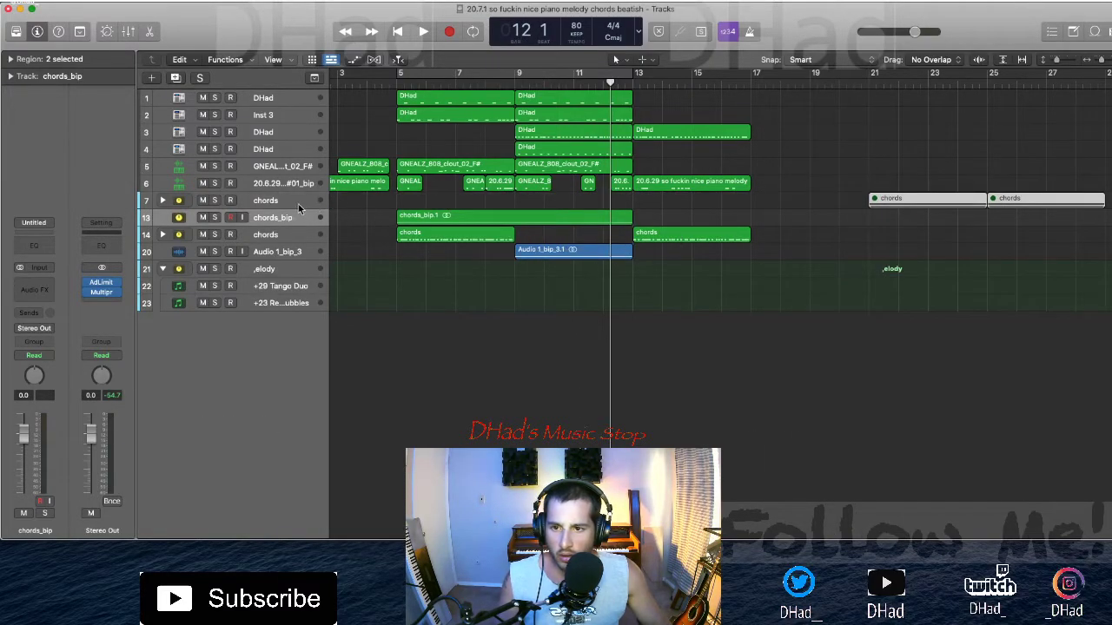
Step: Resize the track lanes to an even, taller height that shows each track's volume and pan controls
left_click_drag(277, 207, 276, 174)
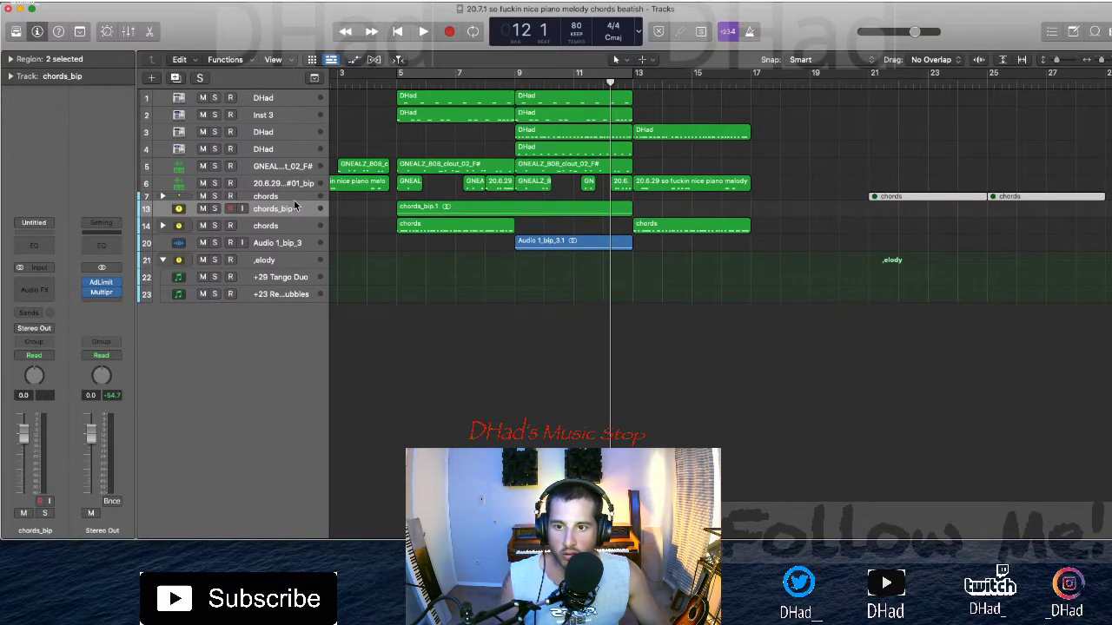
left_click(295, 203)
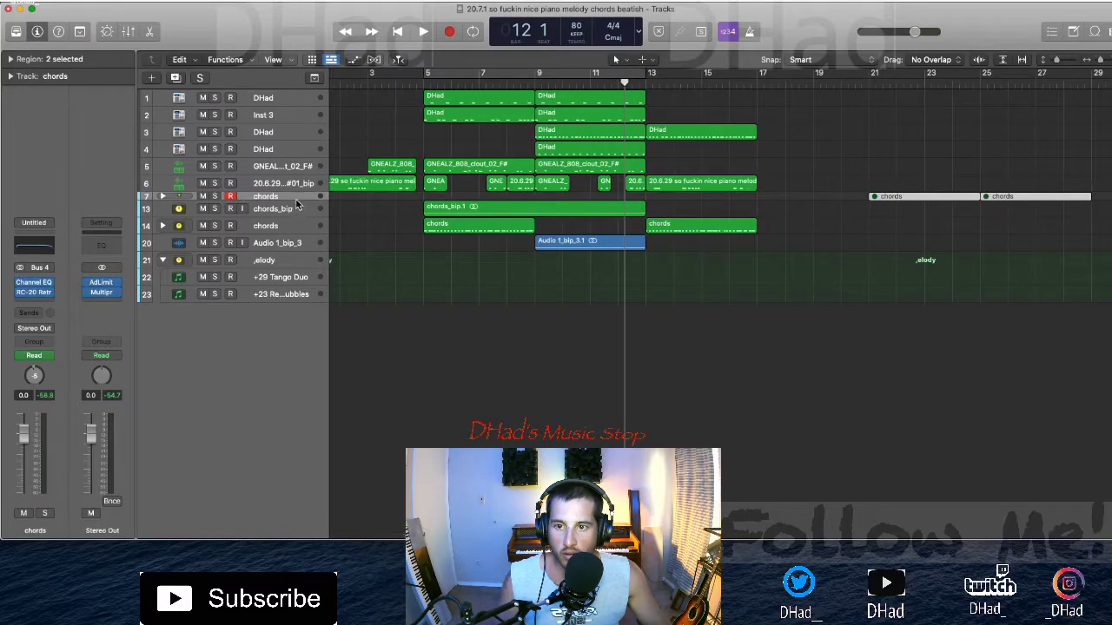
key("super+Down")
key("super+Down")
key("super+Down")
key("super+Down")
left_click_drag(285, 412, 283, 566)
scroll(402, 363, "down", 10)
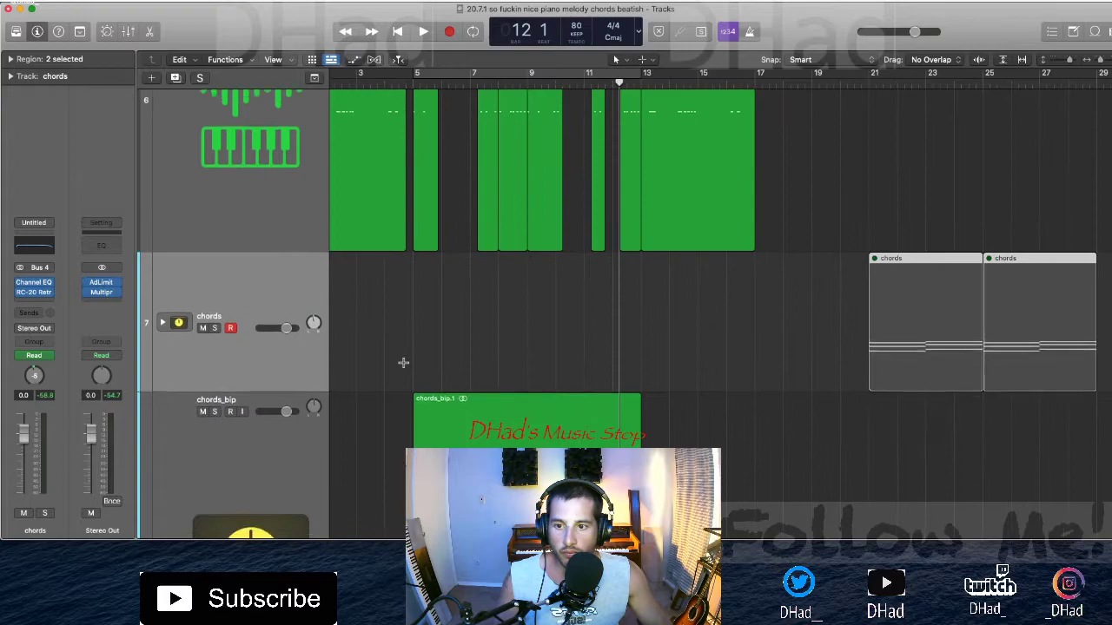
left_click_drag(301, 292, 302, 338)
scroll(302, 341, "up", 5)
scroll(302, 342, "down", 5)
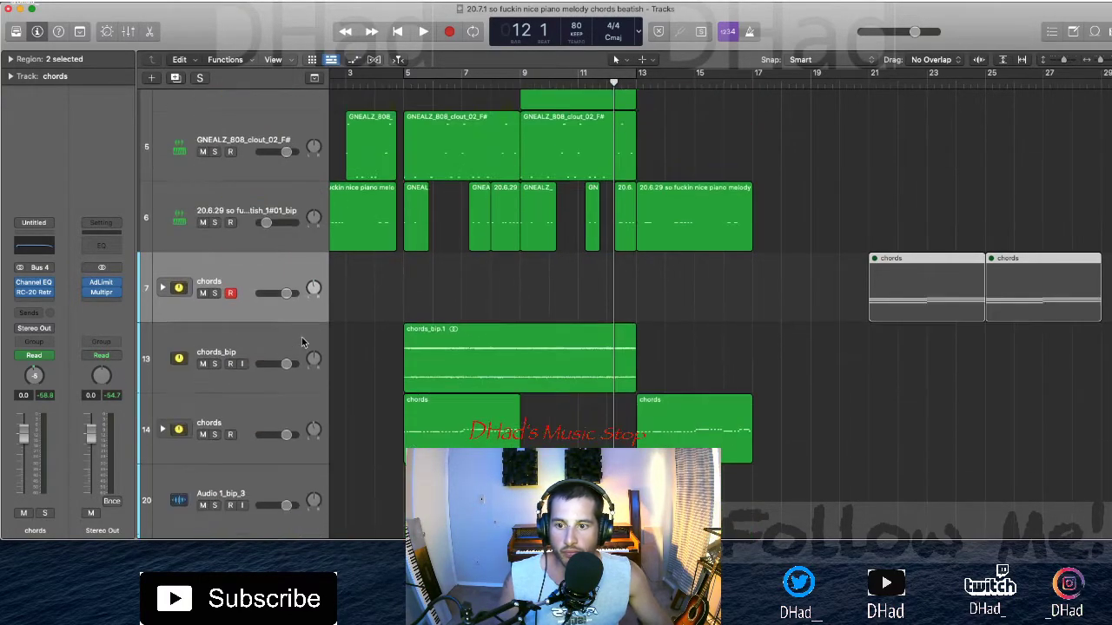
scroll(302, 342, "down", 5)
Step: Play the song with the cycle range from bar 5 to bar 13 turned on
key("space")
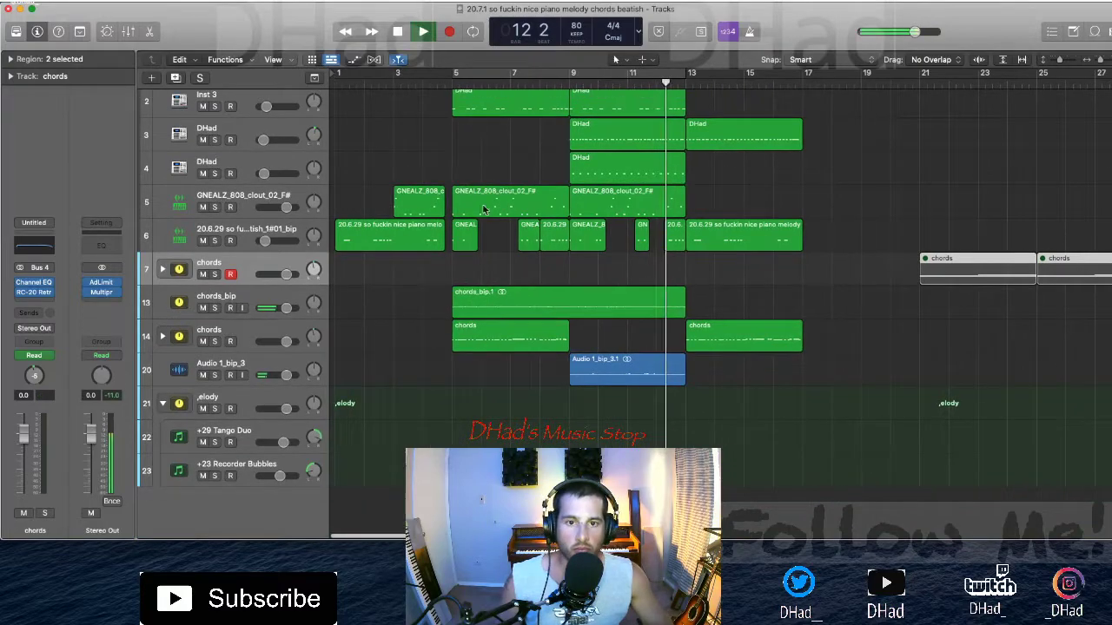
left_click(573, 78)
left_click(532, 411)
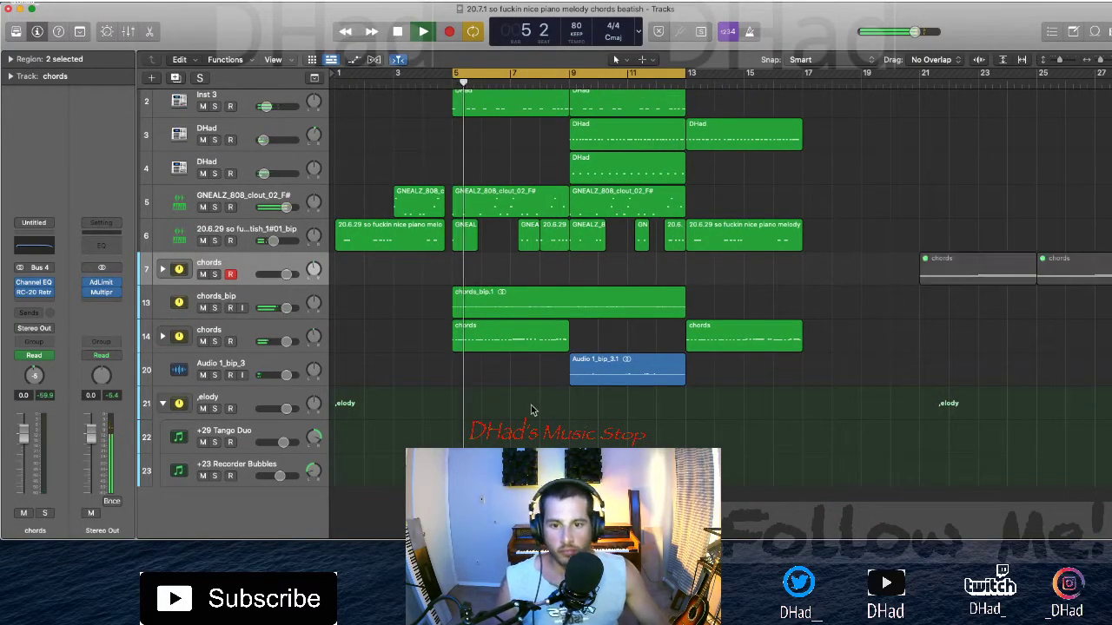
Step: Add a Channel EQ to chords_bip with a 49 Hz low cut, a -15.3 dB dip at 230 Hz and a 6500 Hz high cut
left_click(285, 299)
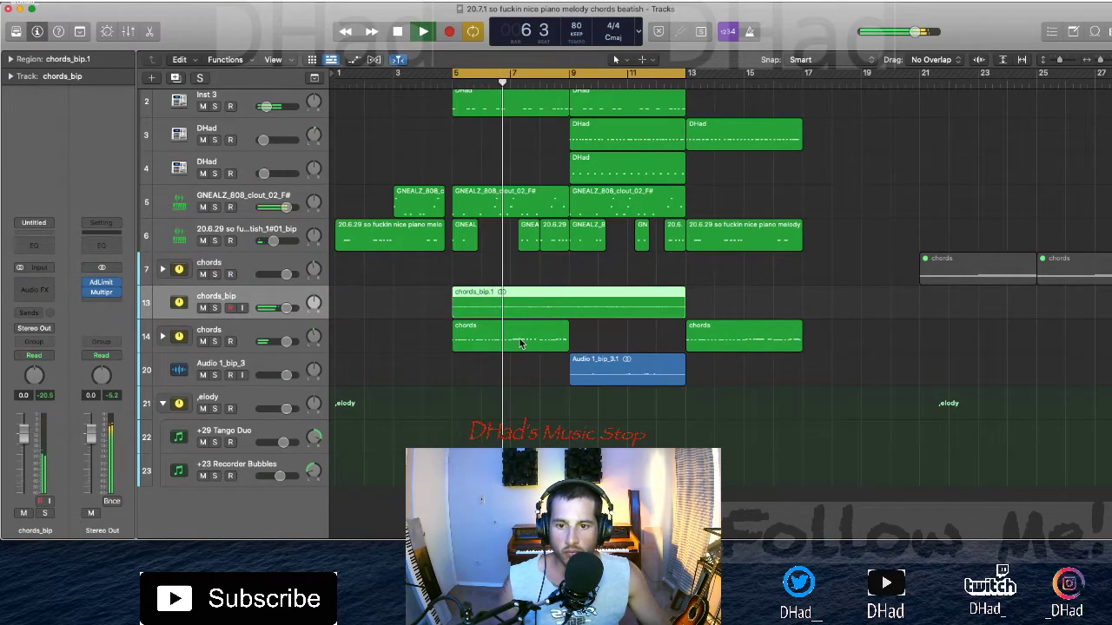
left_click(35, 251)
left_click_drag(669, 357, 540, 353)
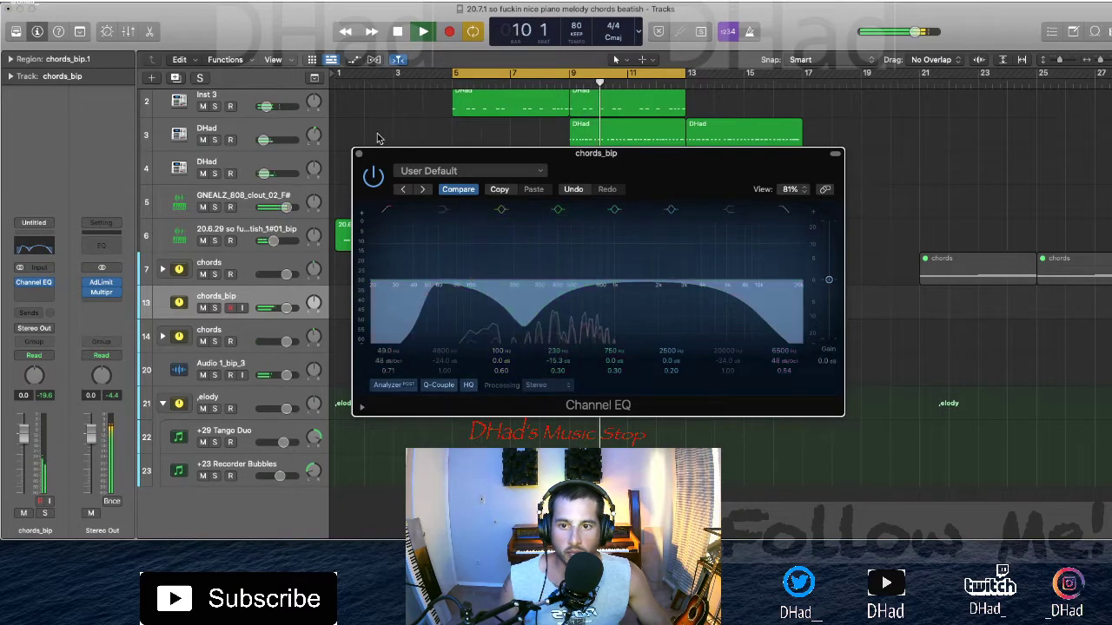
left_click(359, 154)
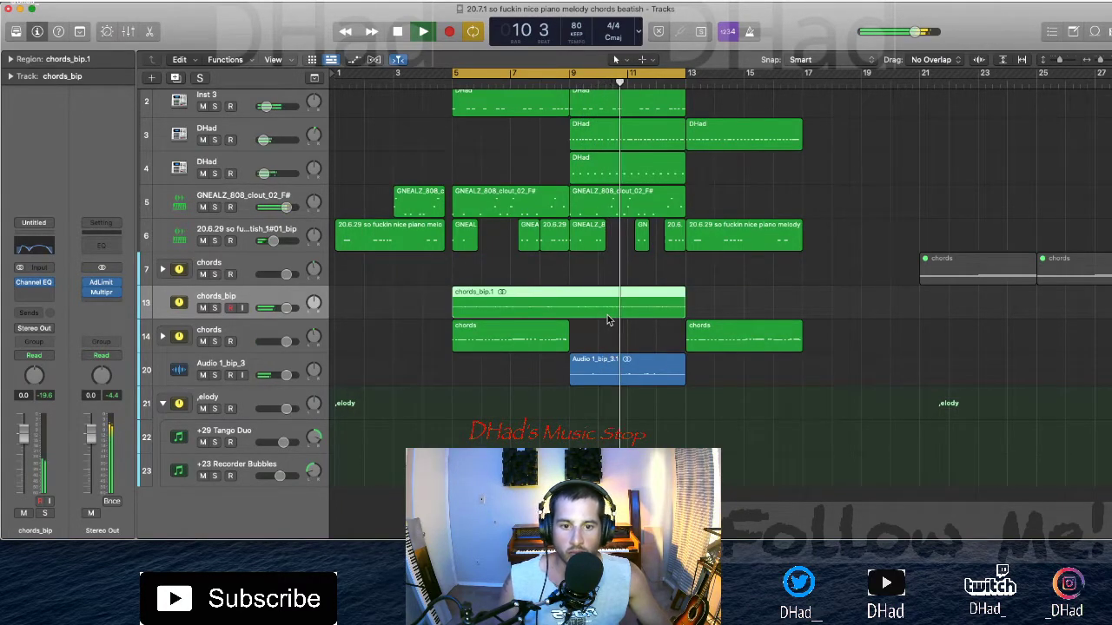
Step: Copy the Audio 1_bip_3 region to bar 5 and try transposing both of the track's regions by +3
left_click_drag(630, 380, 514, 383)
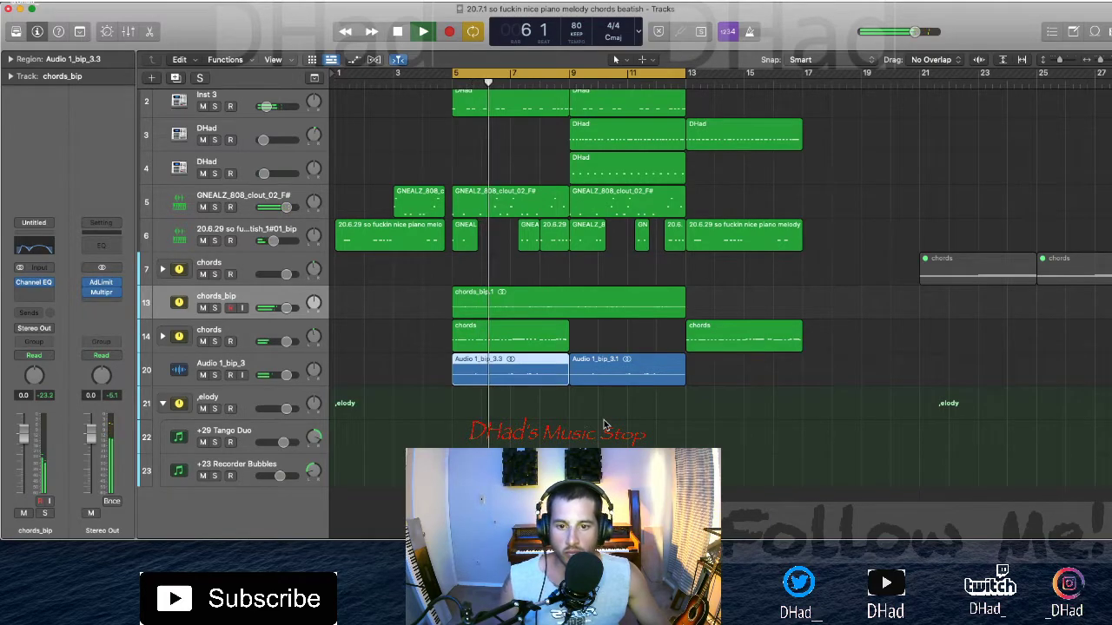
left_click(292, 365)
left_click(13, 59)
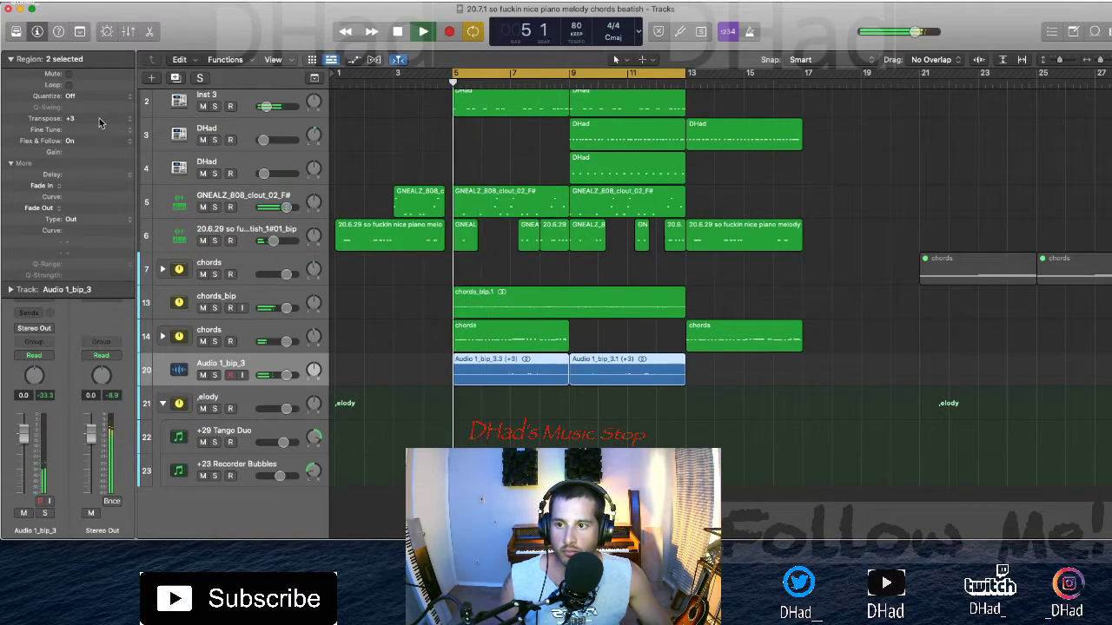
key("space")
left_click_drag(95, 119, 95, 115)
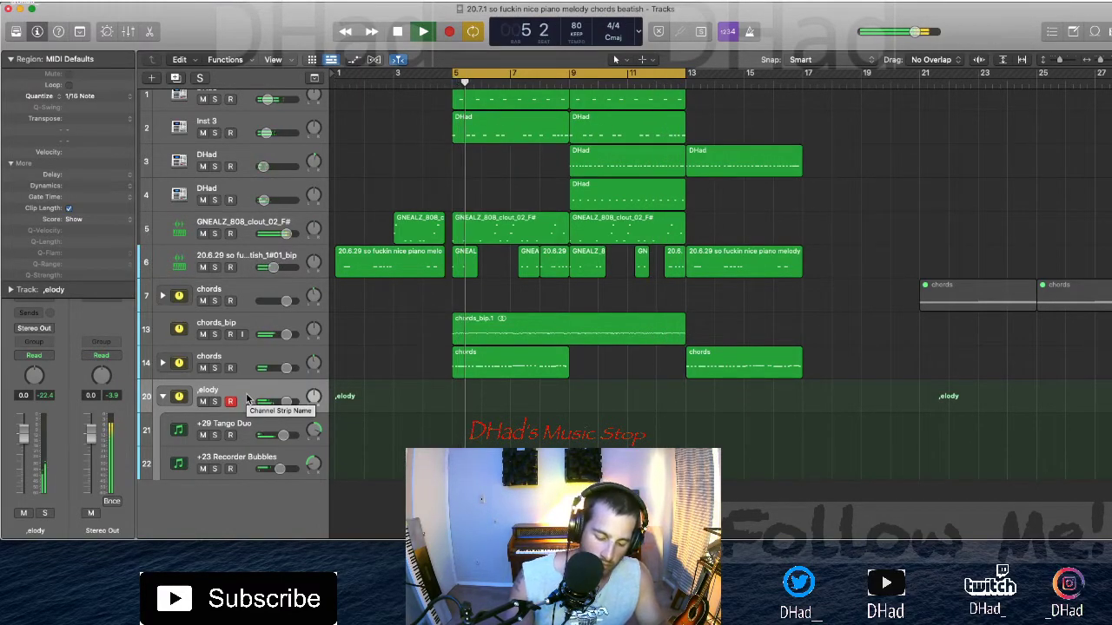
Step: Record a melody on the ,elody track from bar 5, keeping only its first note, extended to end at bar 7
key("r")
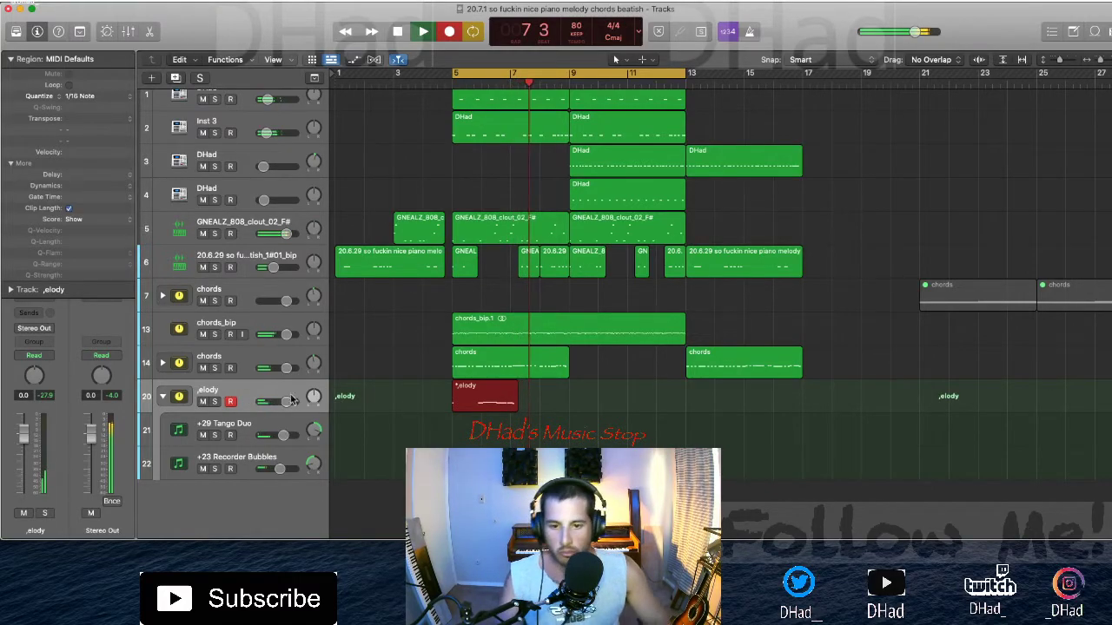
key("space")
double_click(501, 398)
left_click_drag(634, 448, 462, 360)
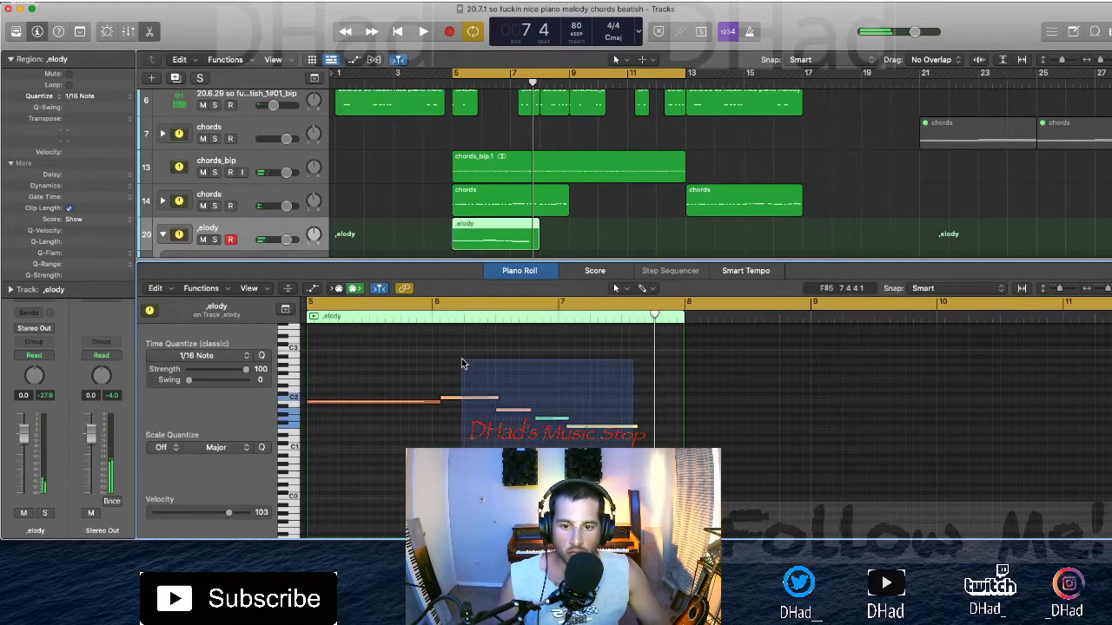
key("Delete")
left_click_drag(443, 405, 557, 403)
Step: Repeat the long melody note at bar 7 and raise the copy five semitones above the first note
key("space")
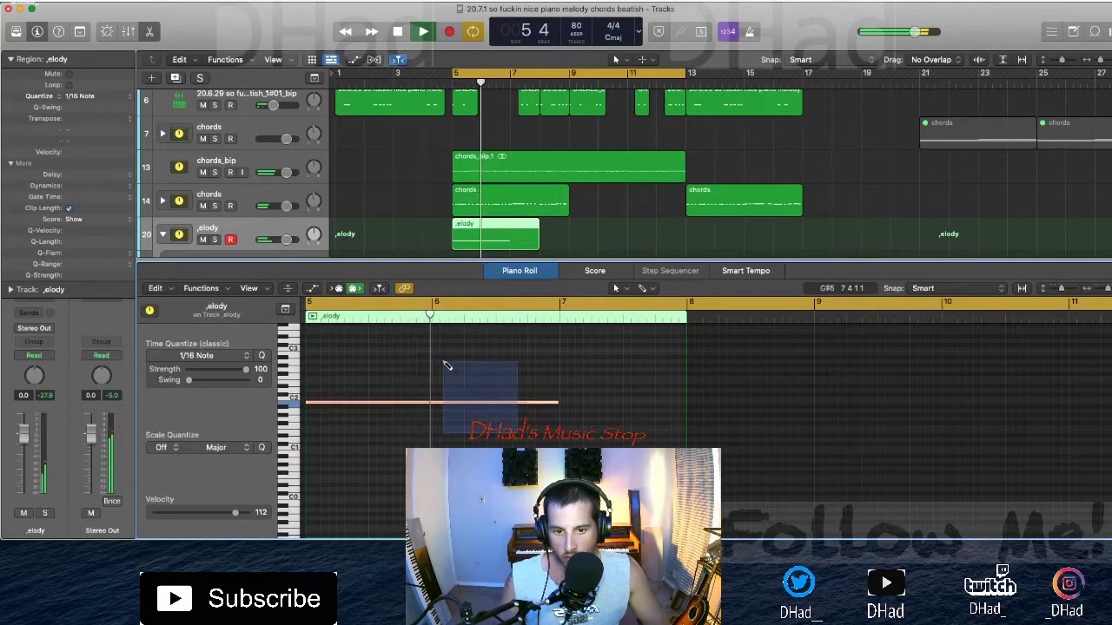
key("super+r")
key("alt+Down")
key("alt+Down")
key("alt+Up")
key("alt+Up")
key("alt+Up")
key("alt+Up")
key("alt+Up")
key("alt+Up")
key("alt+Up")
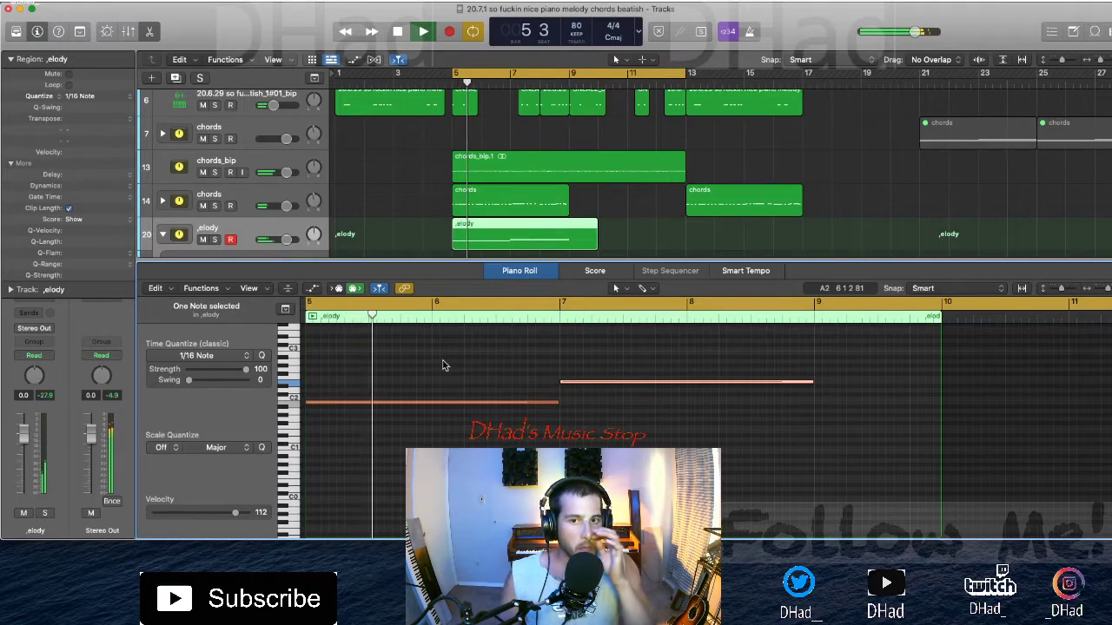
Step: Try the first melody note two semitones lower during playback
left_click(436, 402)
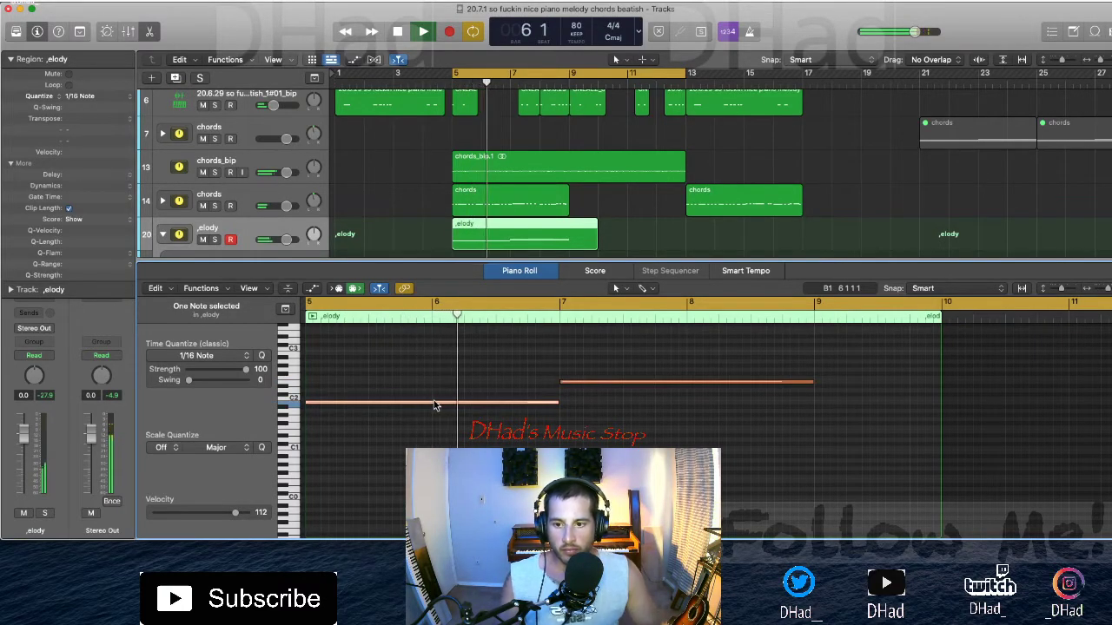
key("alt+Down")
key("alt+Down")
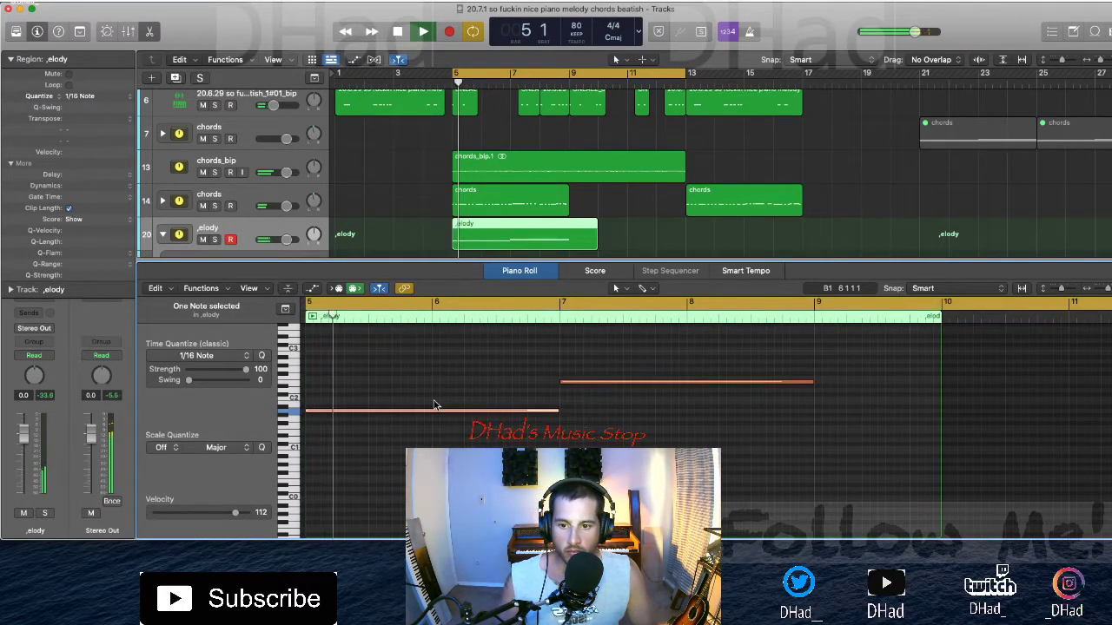
key("alt+Up")
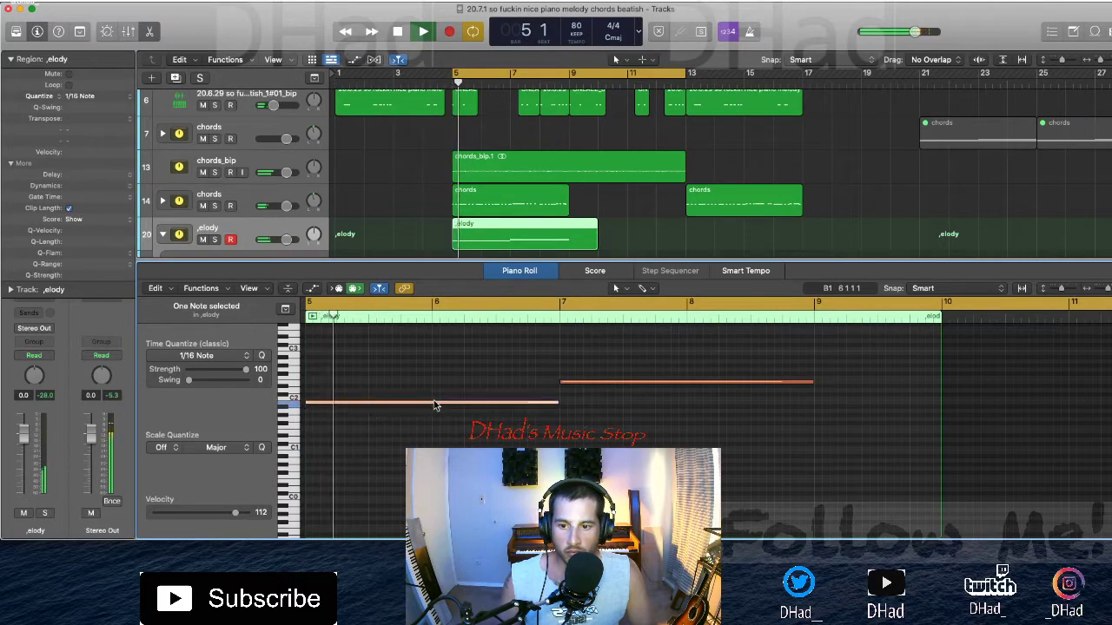
key("alt+Up")
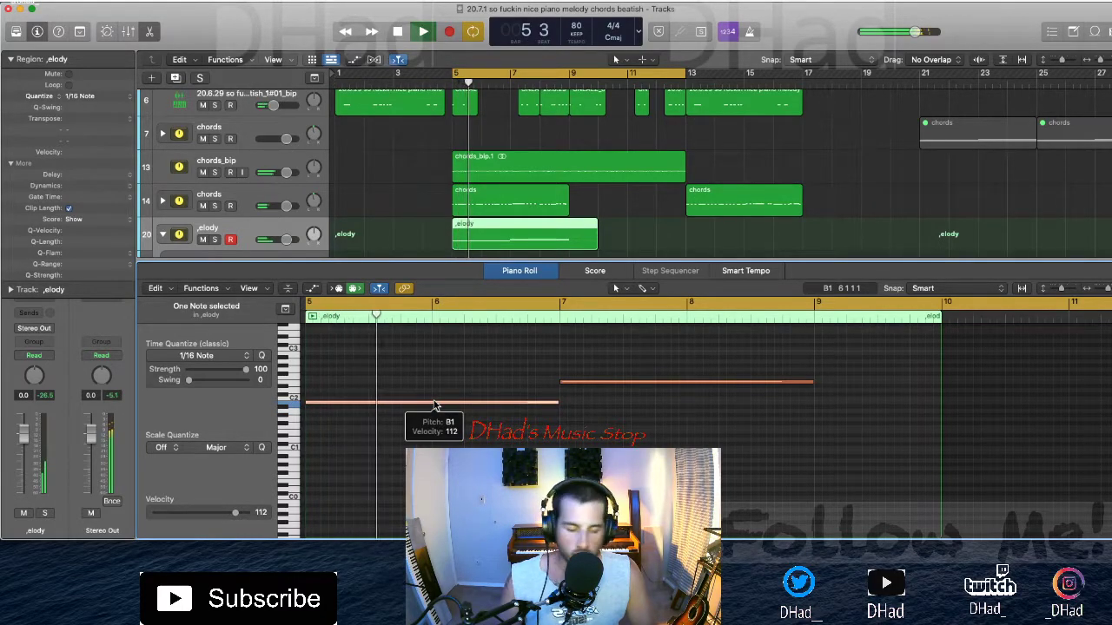
Step: Shorten the ,elody region to end at bar 9, repeat it once up to bar 13 and play the result
left_click(650, 382)
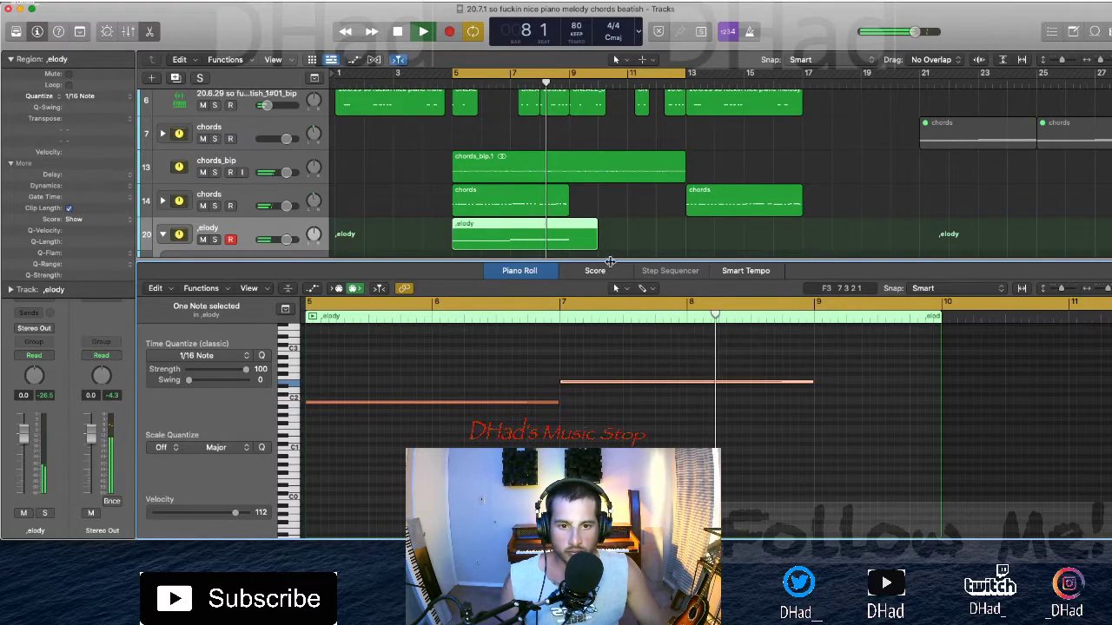
key("p")
left_click_drag(593, 402, 561, 403)
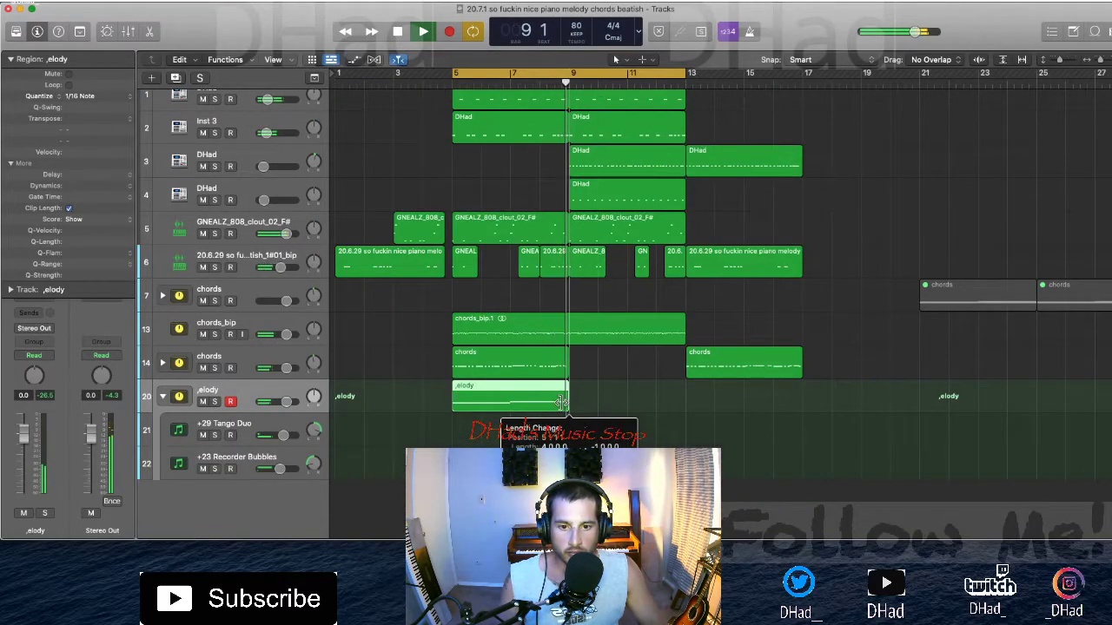
key("super+r")
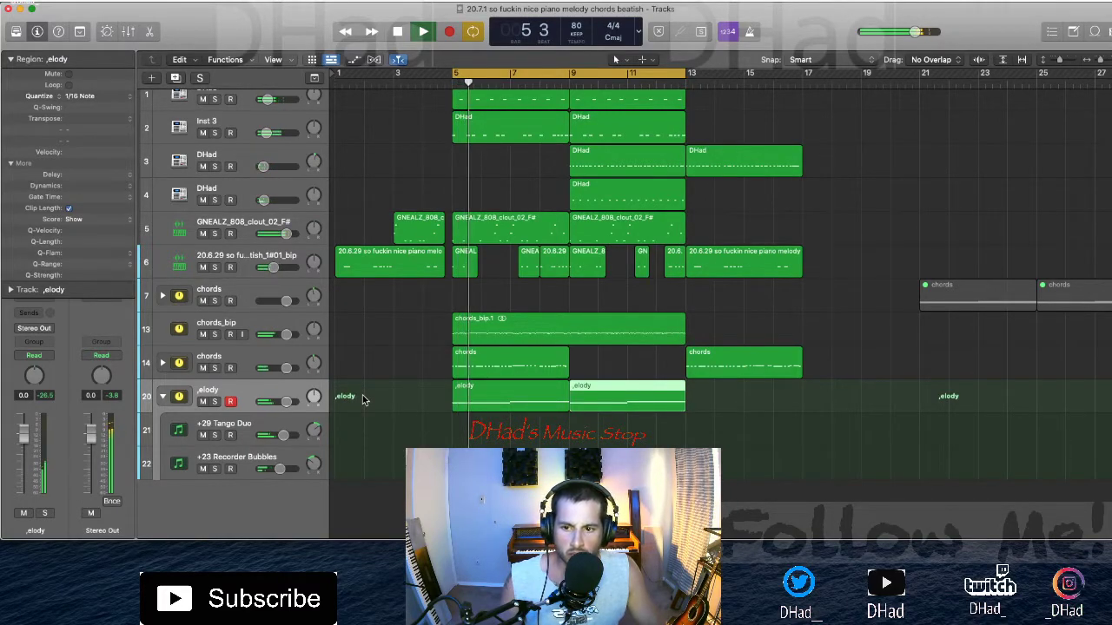
key("space")
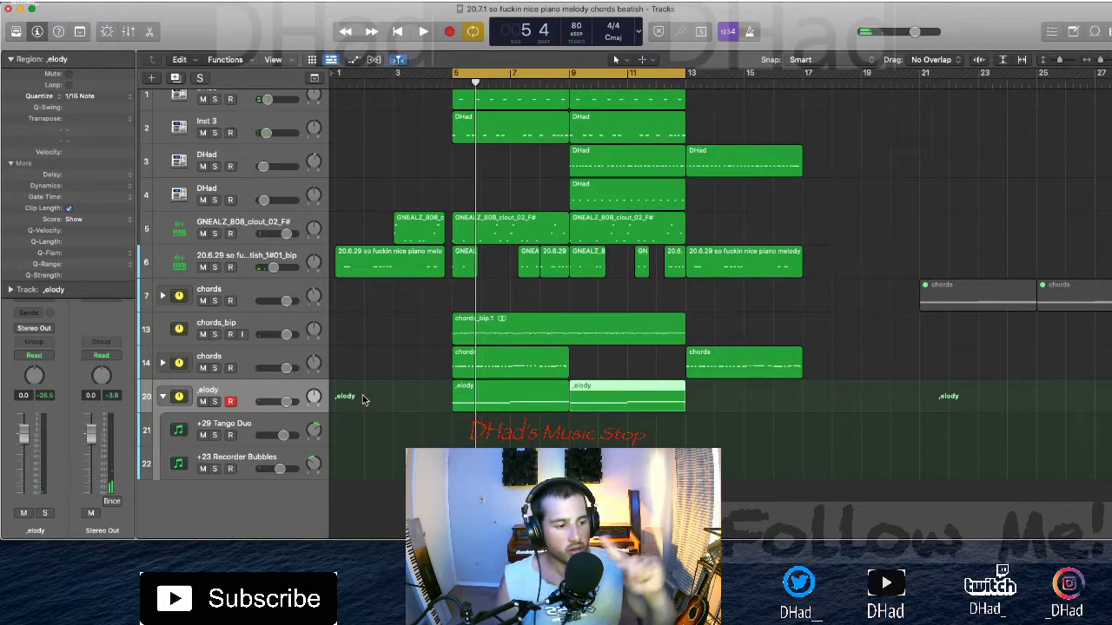
key("space")
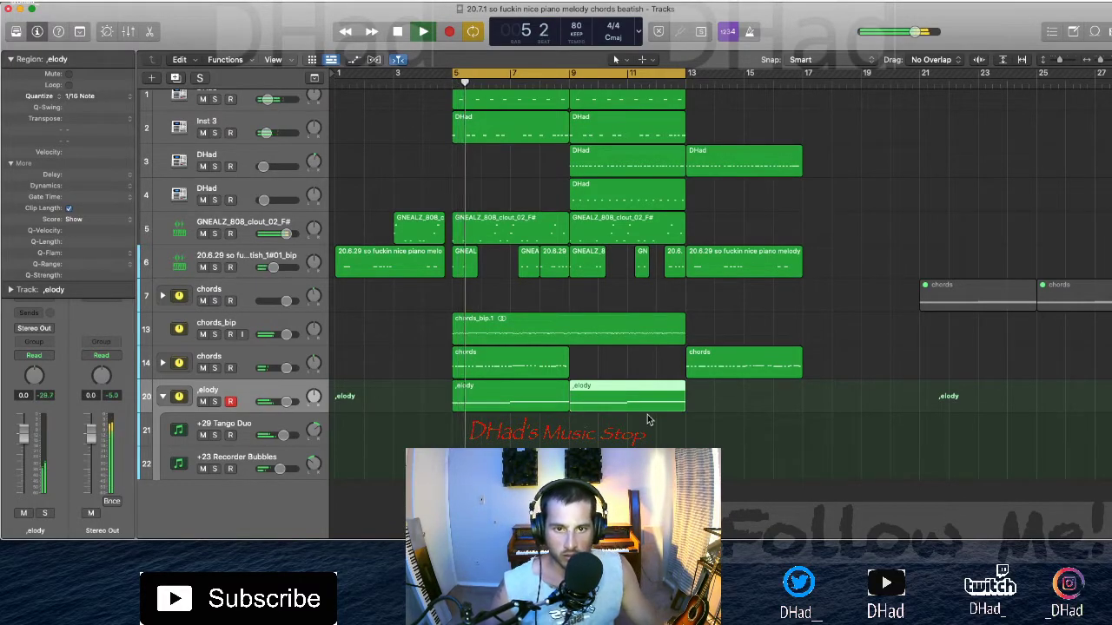
Step: Delete the Inst 3 region at bar 9 and set the Inst 3 track volume to -13.0 dB
left_click(613, 122)
key("Delete")
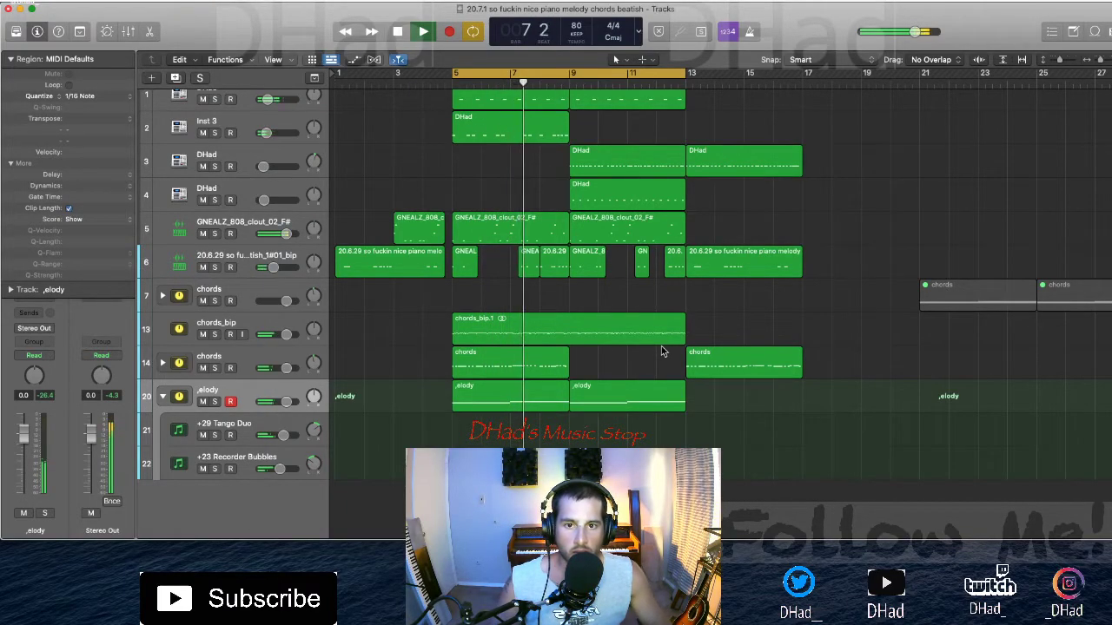
left_click(270, 139)
left_click_drag(269, 136, 275, 135)
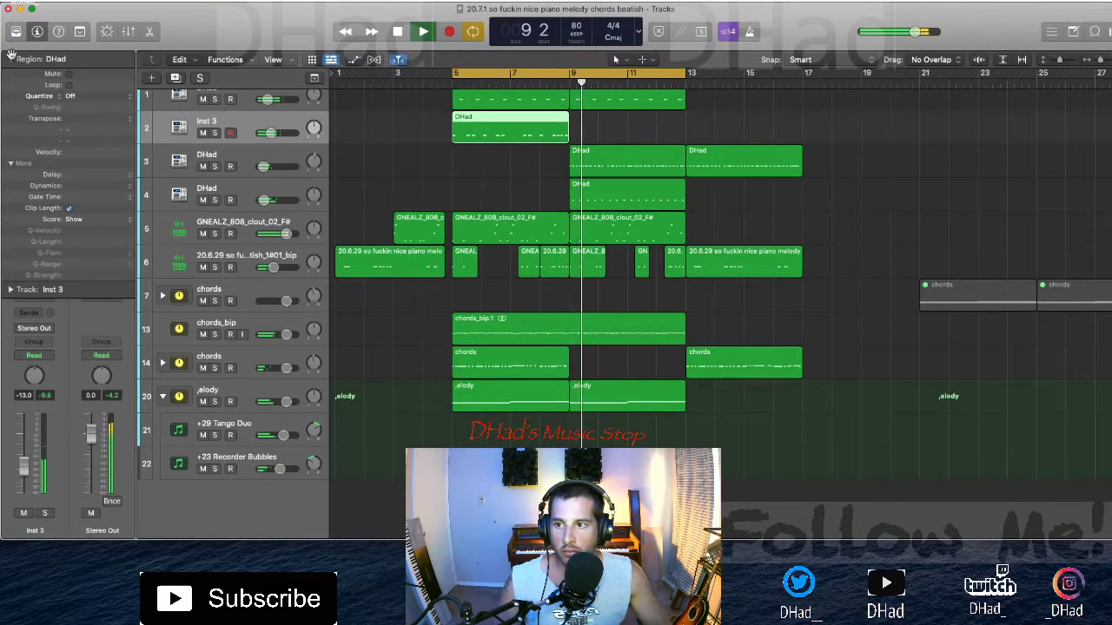
Step: Lower the high cut in the Inst 3 track's Channel EQ to about 900 Hz and close the EQ window
left_click(11, 58)
left_click(35, 282)
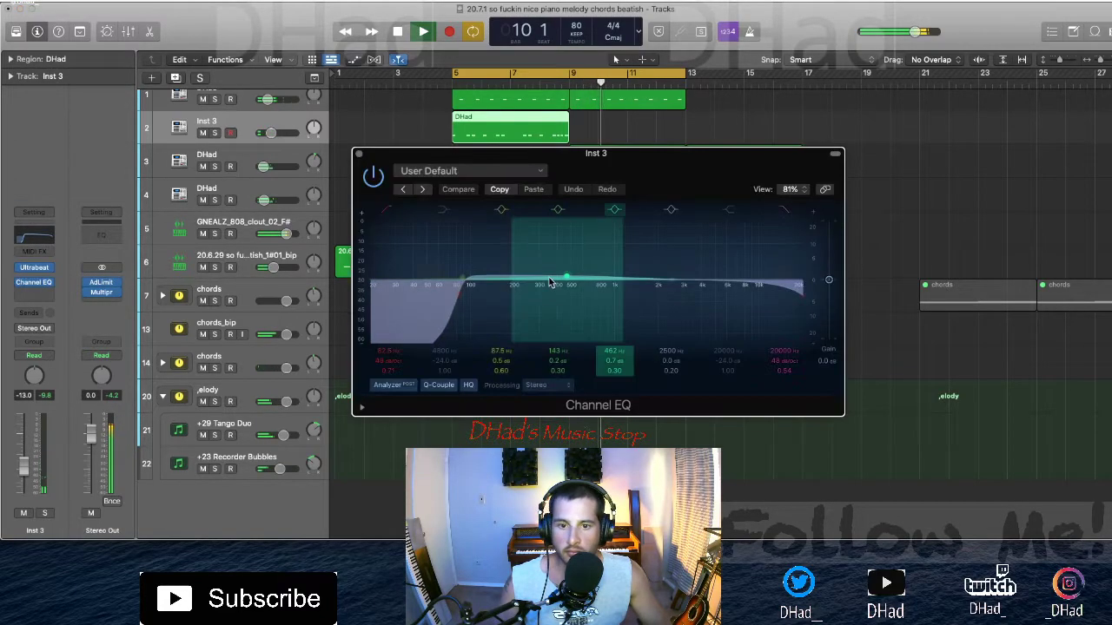
left_click_drag(803, 323, 605, 323)
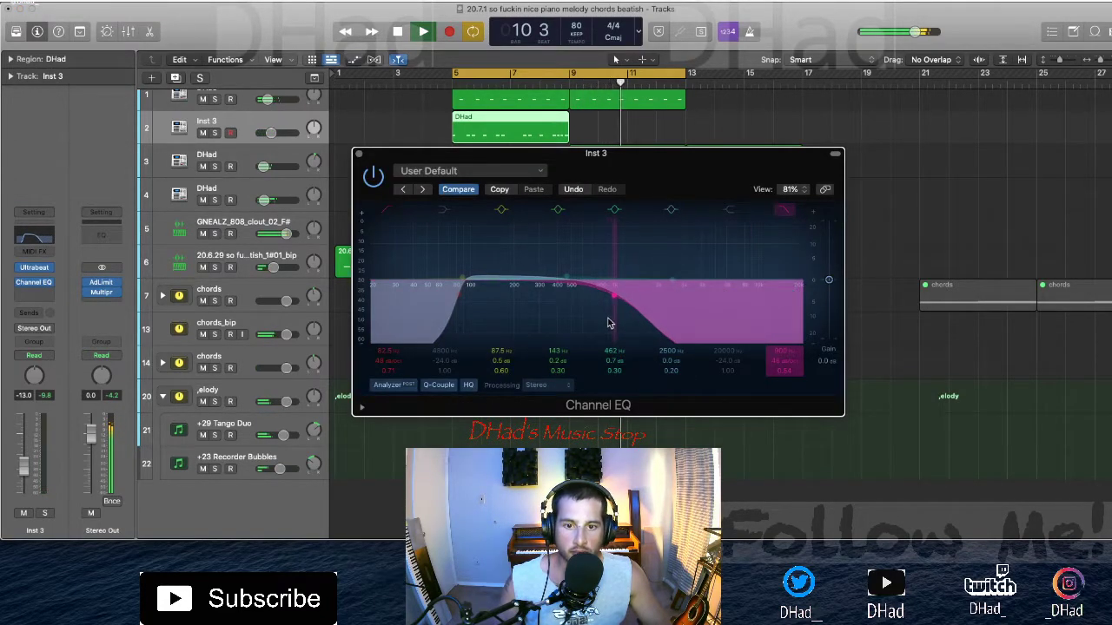
left_click(359, 154)
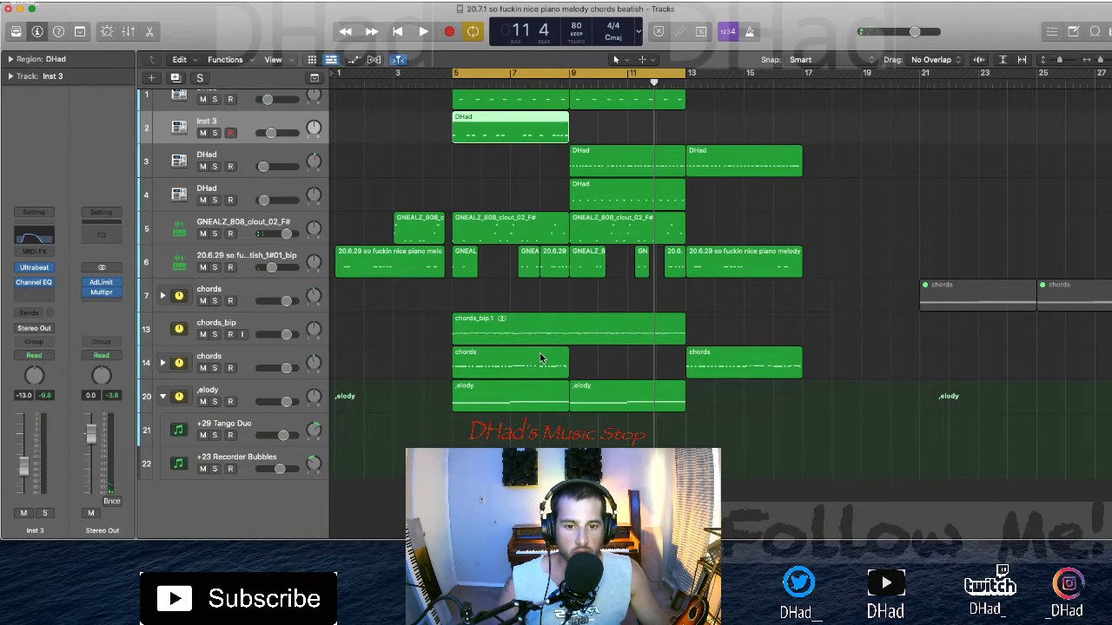
Step: Delete the ,elody region at bar 5 during playback and move the one at bar 9 into its place
key("space")
left_click(535, 398)
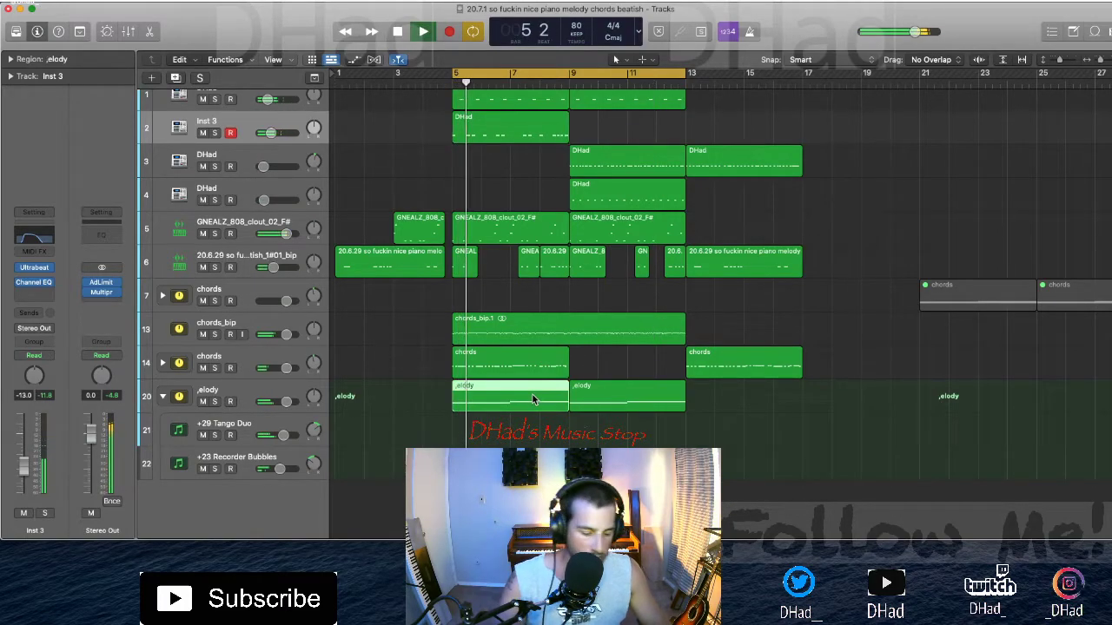
key("Delete")
left_click(547, 83)
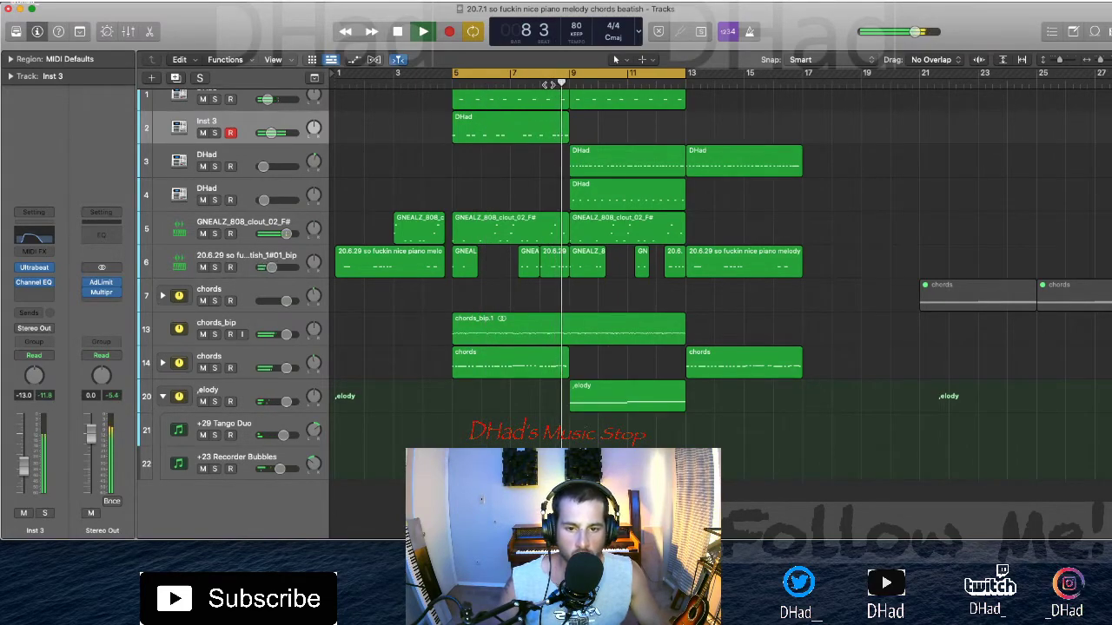
left_click_drag(627, 395, 534, 392)
left_click(685, 419)
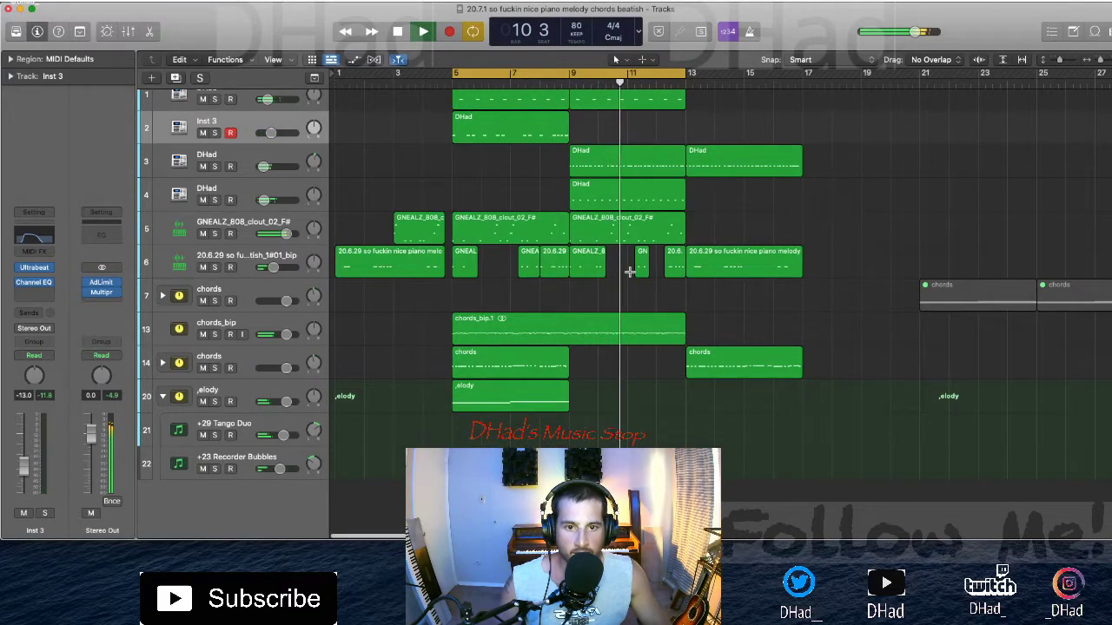
Step: Set the cycle range to bars 13 to 17 and copy the ,elody region from bar 5 to bar 13
key("super+Up")
key("super+Up")
key("super+Up")
key("super+Right")
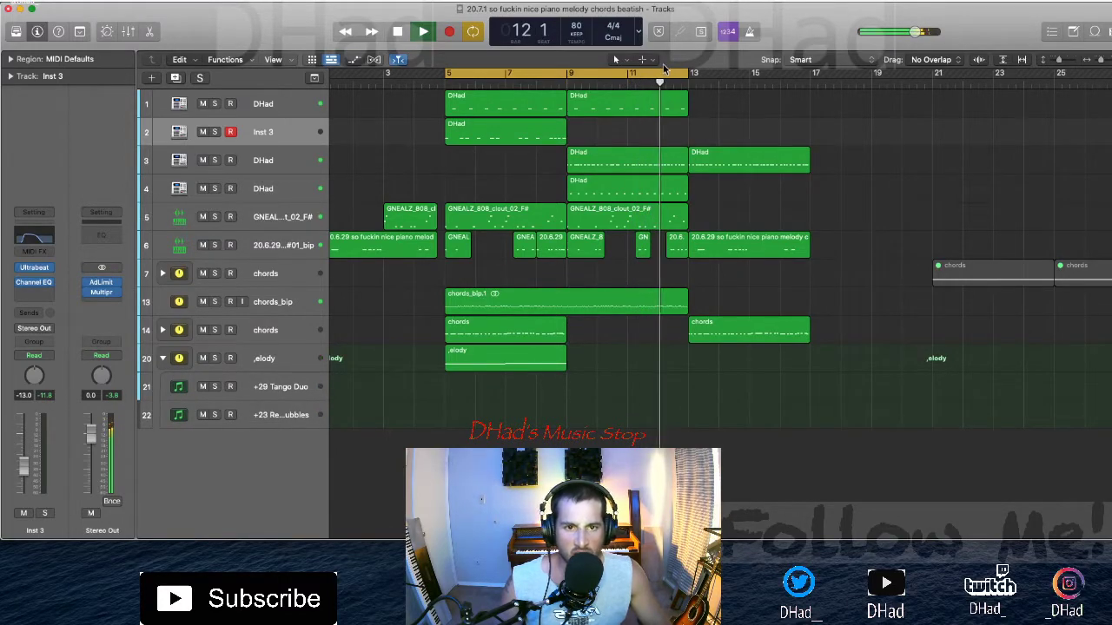
left_click_drag(811, 78, 680, 81)
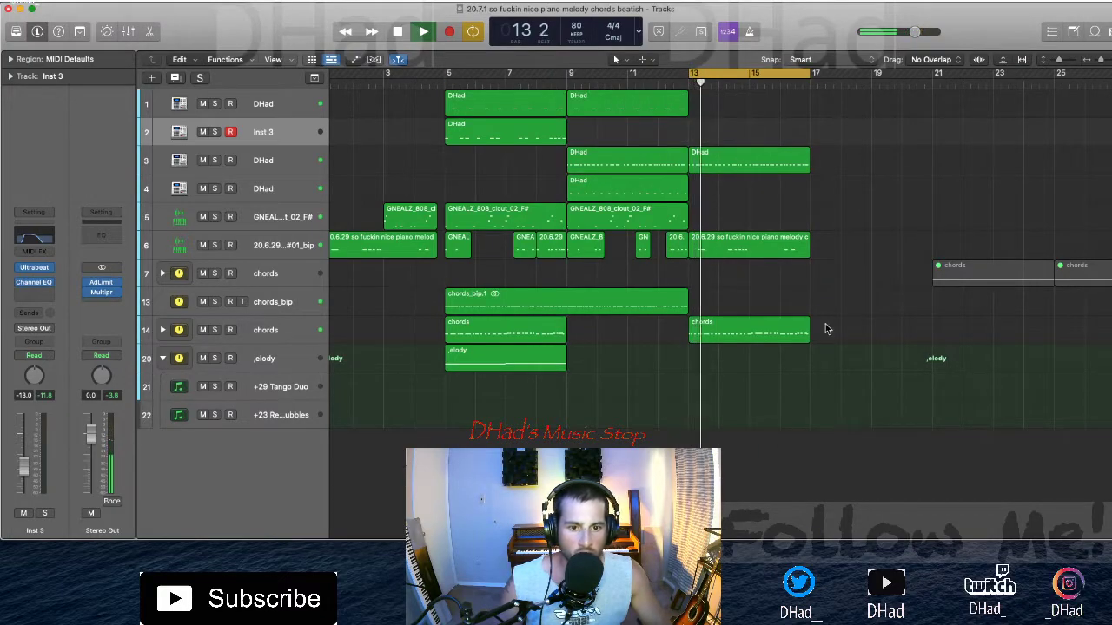
left_click_drag(545, 366, 779, 366)
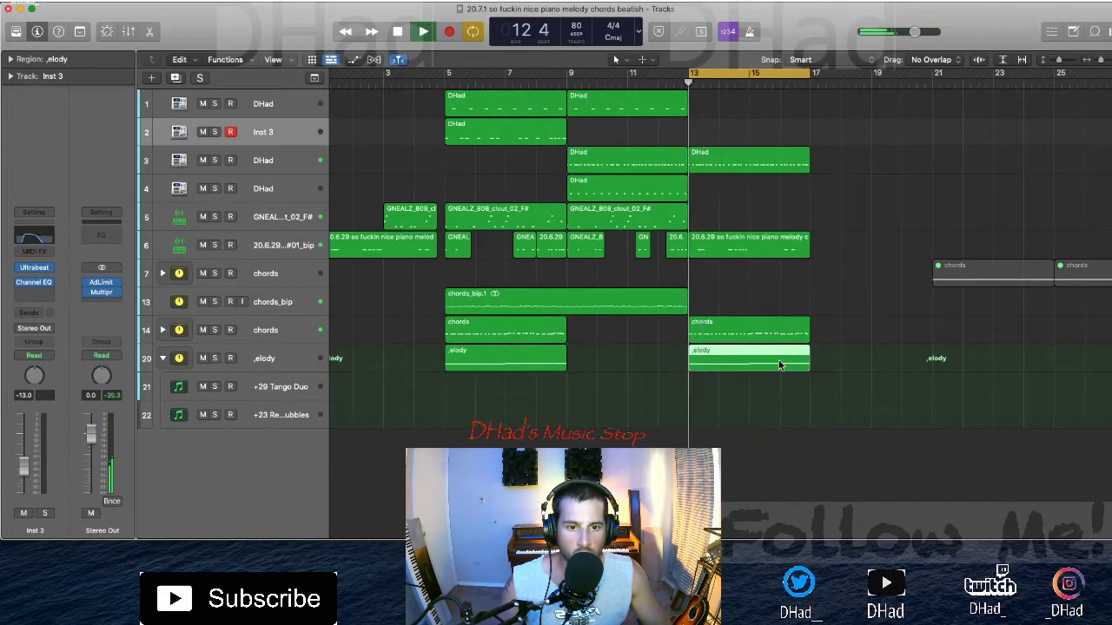
mouse_move(586, 311)
left_mouse_down()
mouse_move(784, 313)
mouse_move(844, 298)
mouse_move(590, 303)
left_mouse_up()
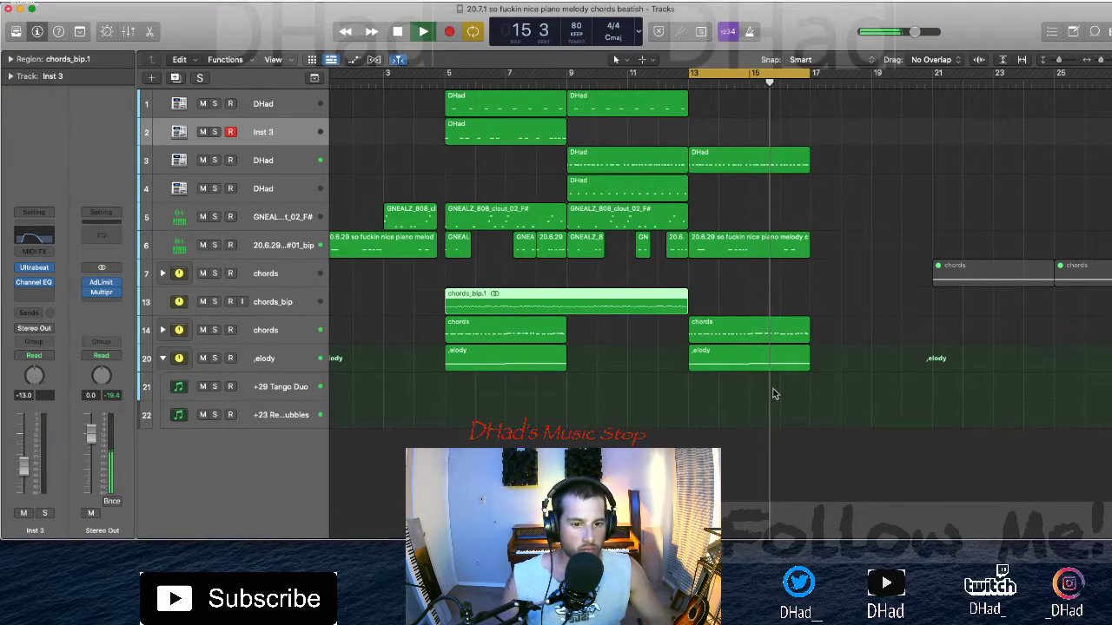
Step: Lower the second note of the ,elody region at bar 13 to C2 in the piano roll and close the editor
double_click(779, 356)
left_click_drag(831, 497, 777, 357)
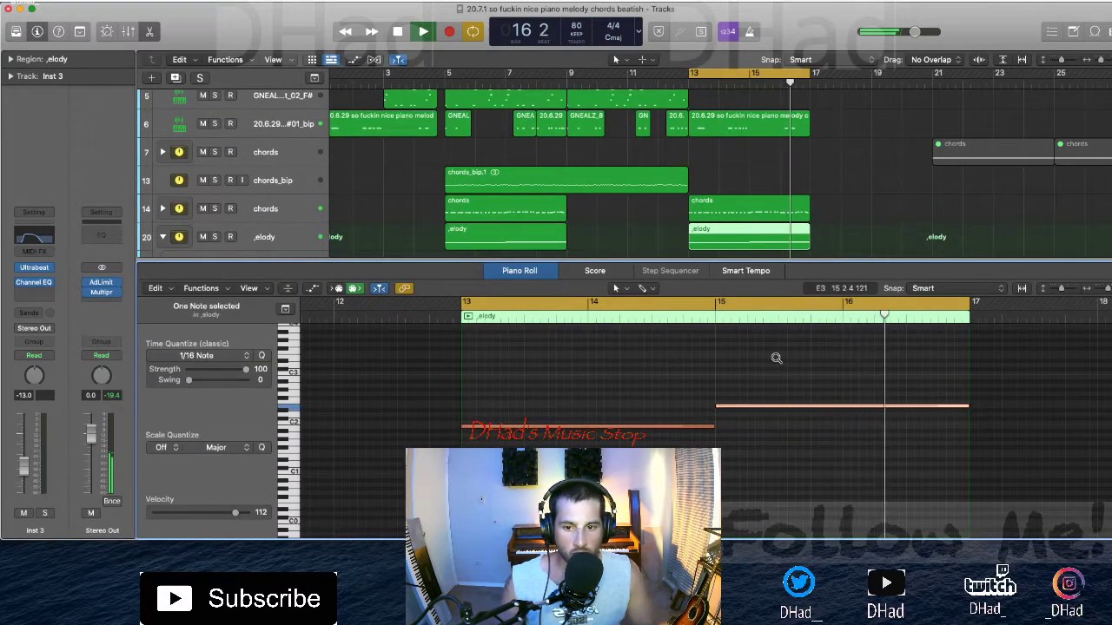
key("alt+Down")
key("alt+Down")
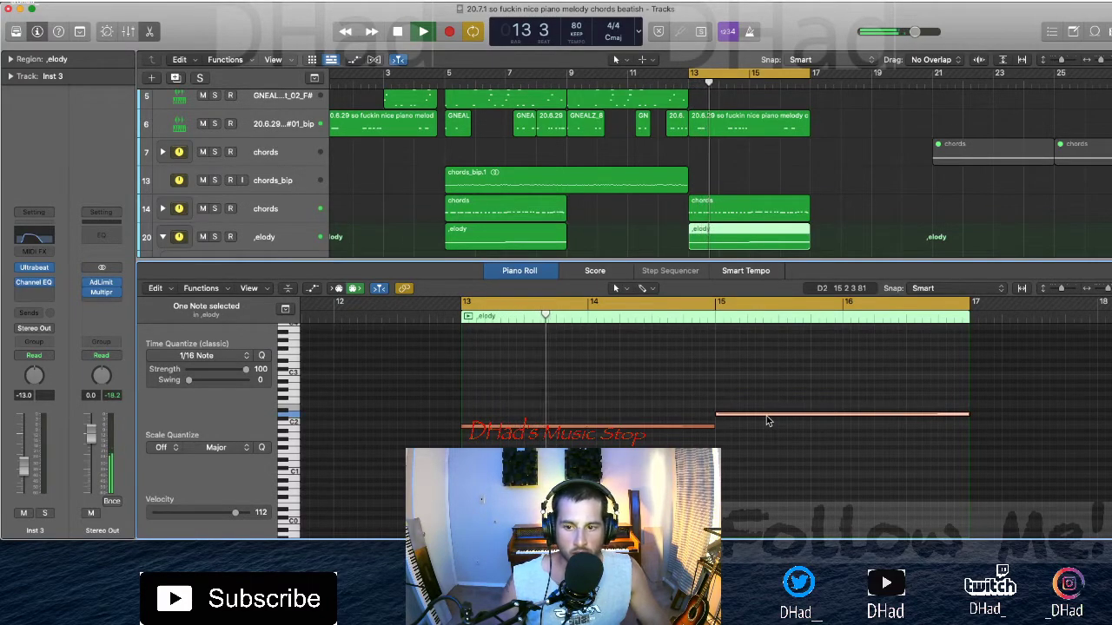
key("alt+Down")
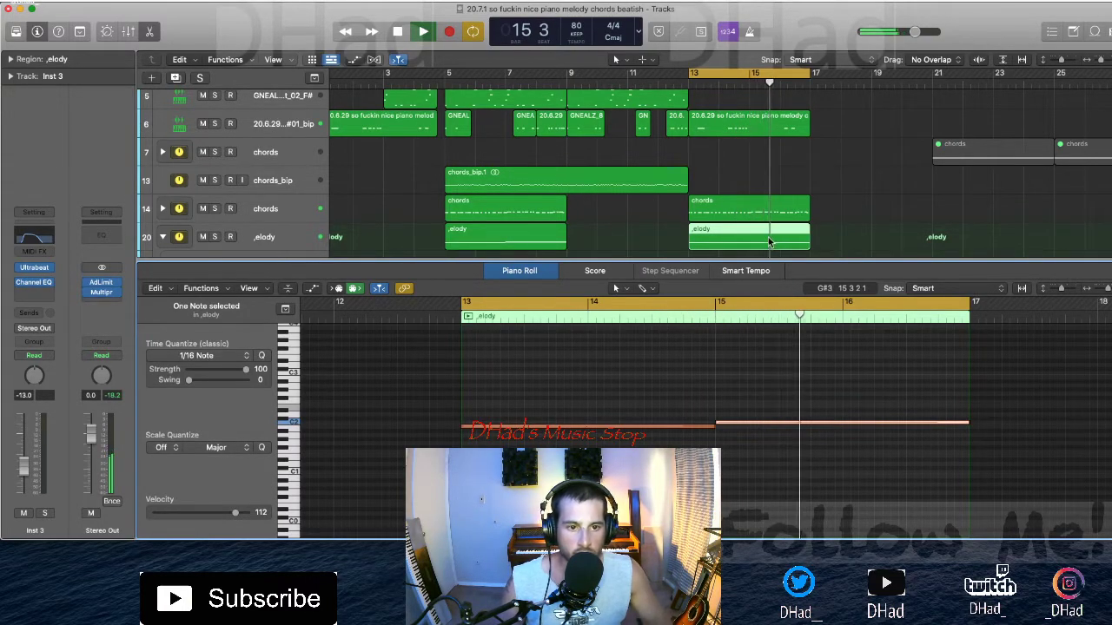
key("e")
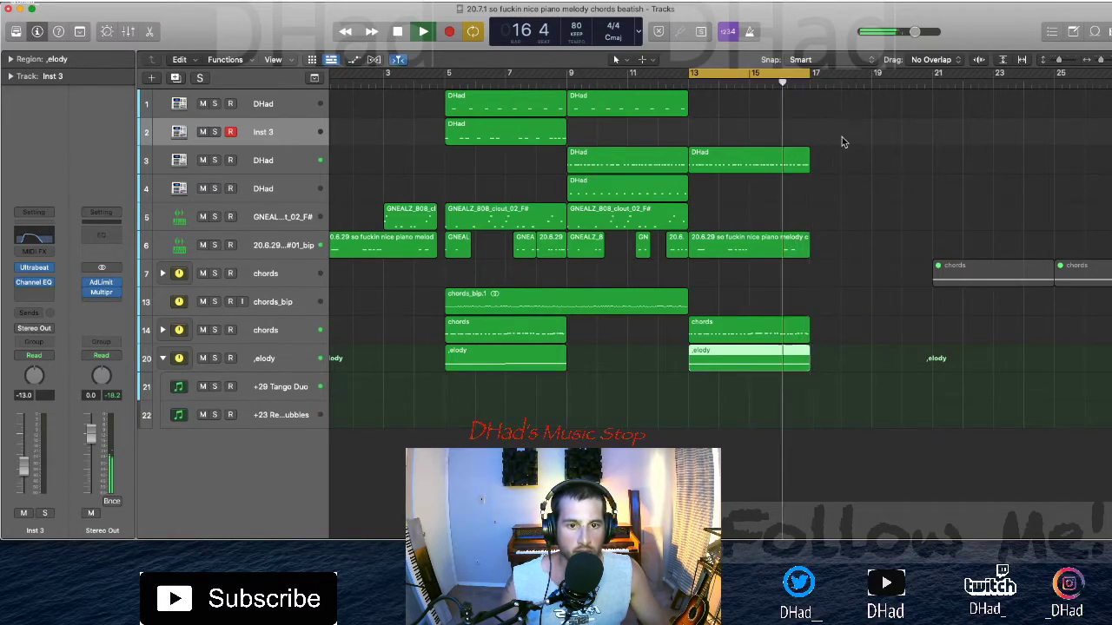
Step: Try repeating the GNEALZ_808_clout_02_F# region from bar 9 at bar 13 and play the section
key("space")
left_click(659, 223)
key("super+r")
key("space")
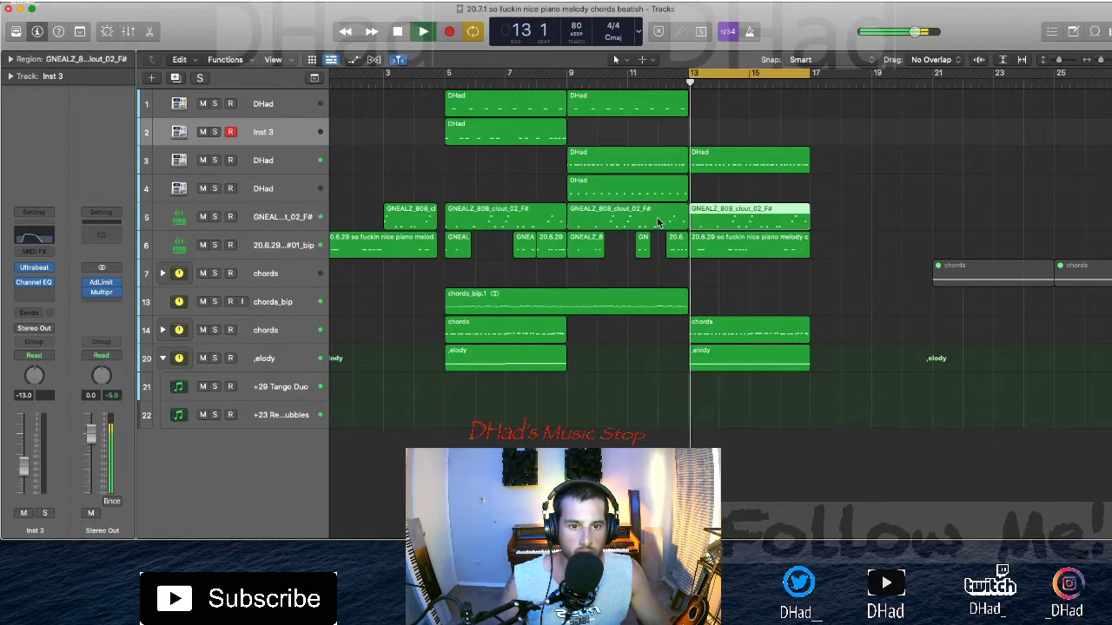
Step: Copy the Inst 3 region from bar 5 to bar 13 and repeat the track 4 DHad region at bar 13
left_click_drag(532, 142, 767, 140)
key("space")
key("space")
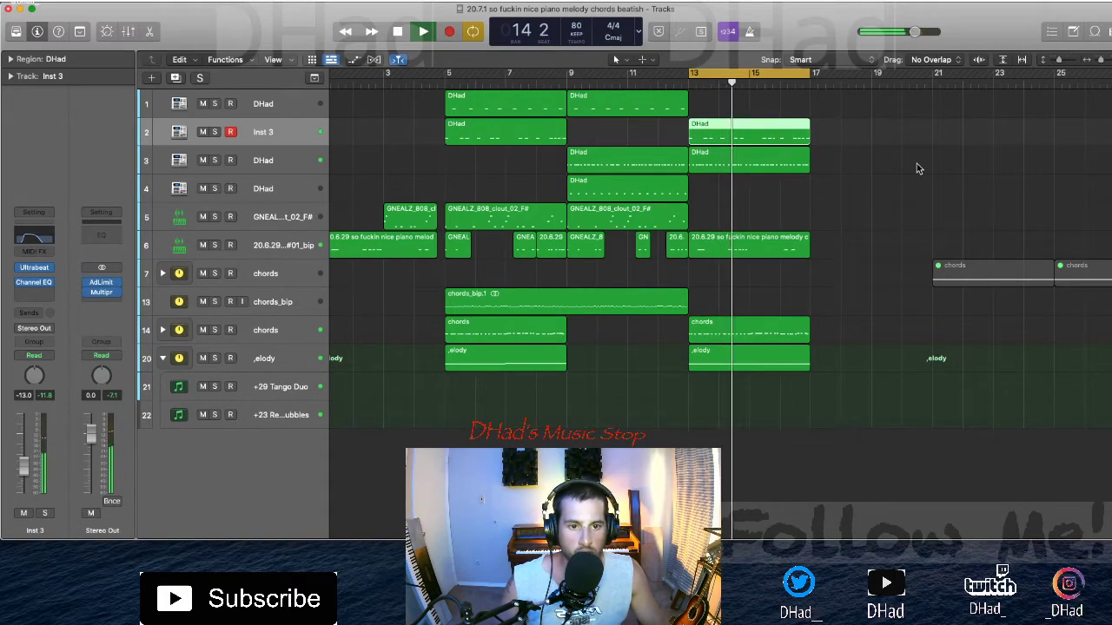
left_click(623, 192)
key("super+r")
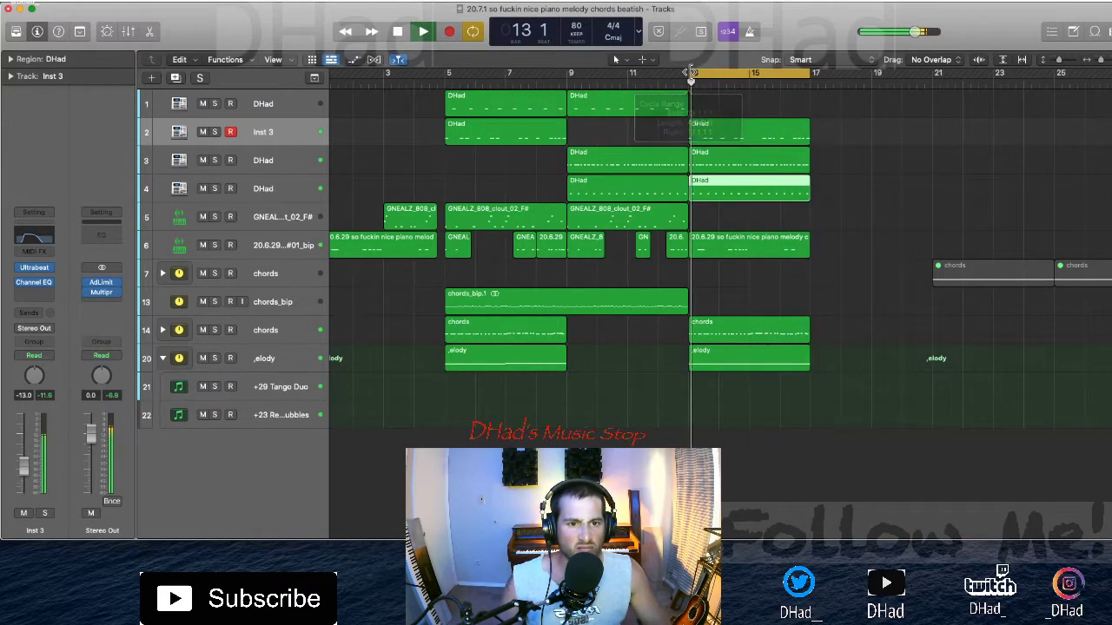
Step: Extend the cycle range back to bar 1 so it spans bars 1 to 17, and stop playback
key("space")
key("super+Left")
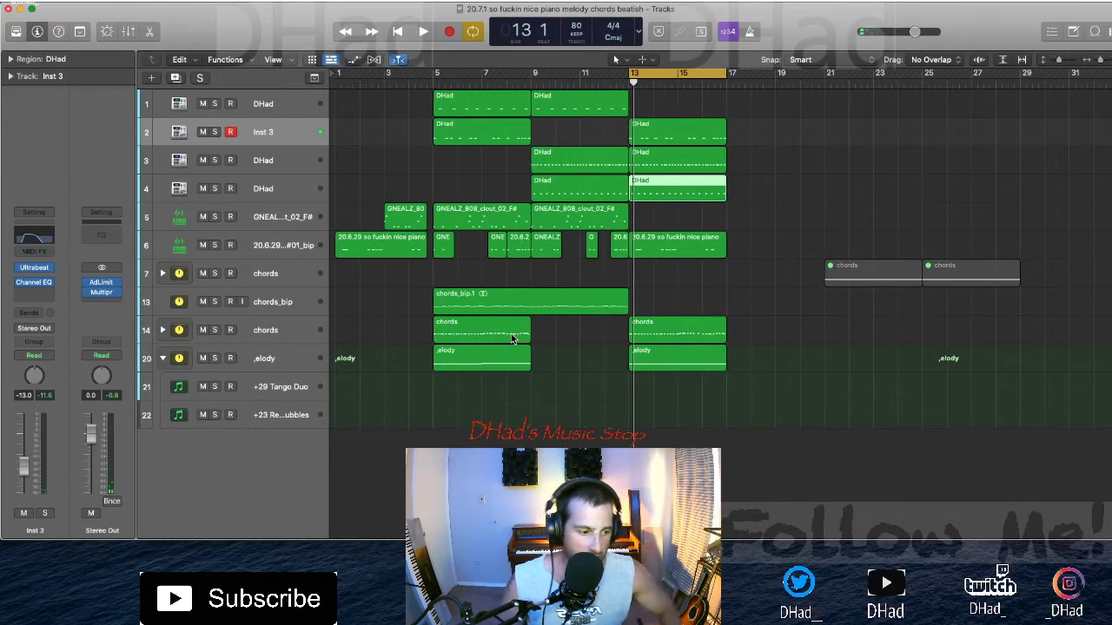
key("space")
key("space")
left_click_drag(631, 75, 334, 75)
key("space")
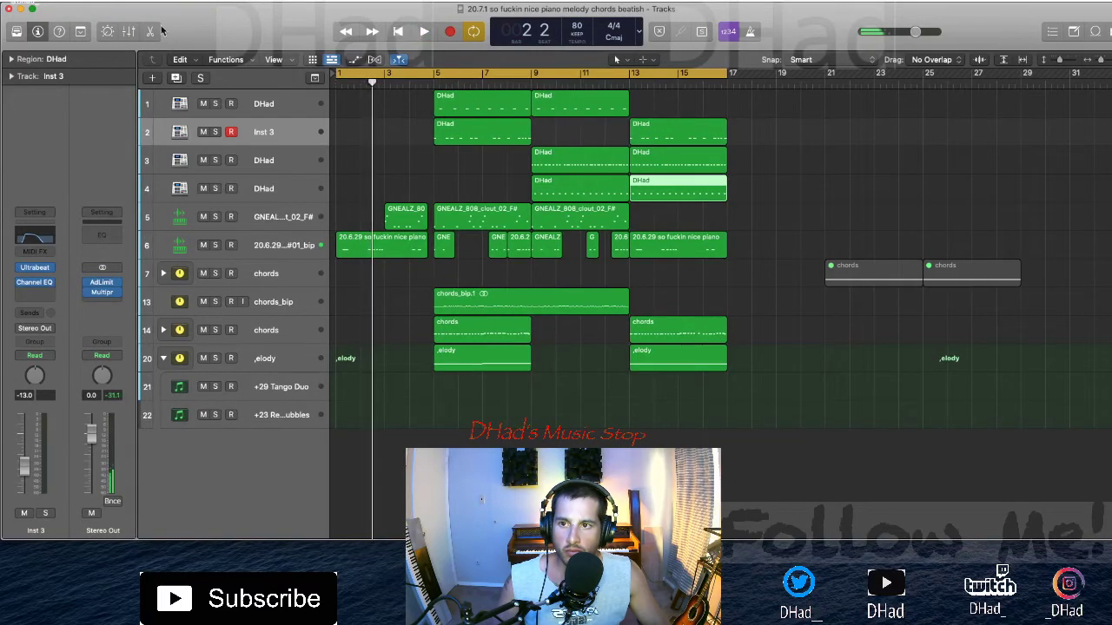
Step: Bounce the cycled project section to the Desktop under the name "big thump"
left_click(101, 2)
mouse_move(167, 257)
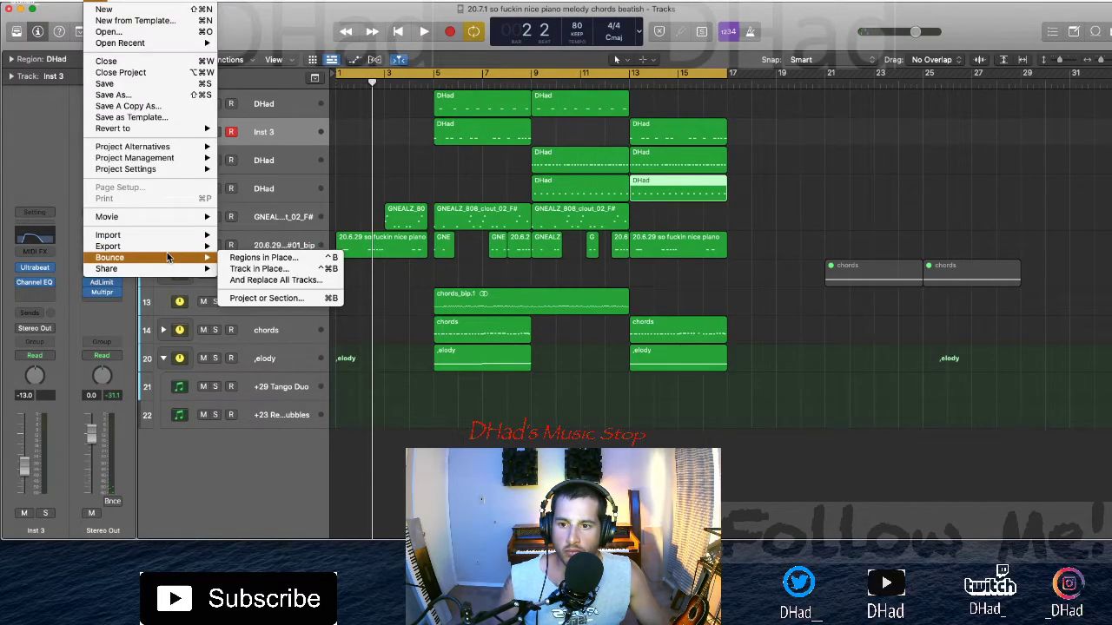
left_click(270, 300)
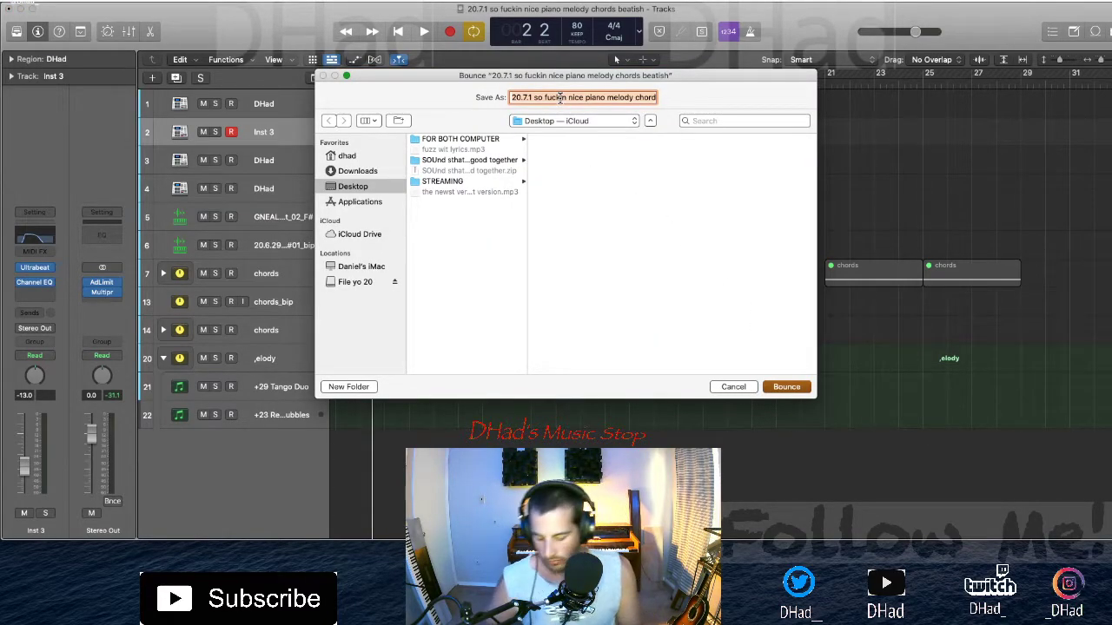
type("big thump")
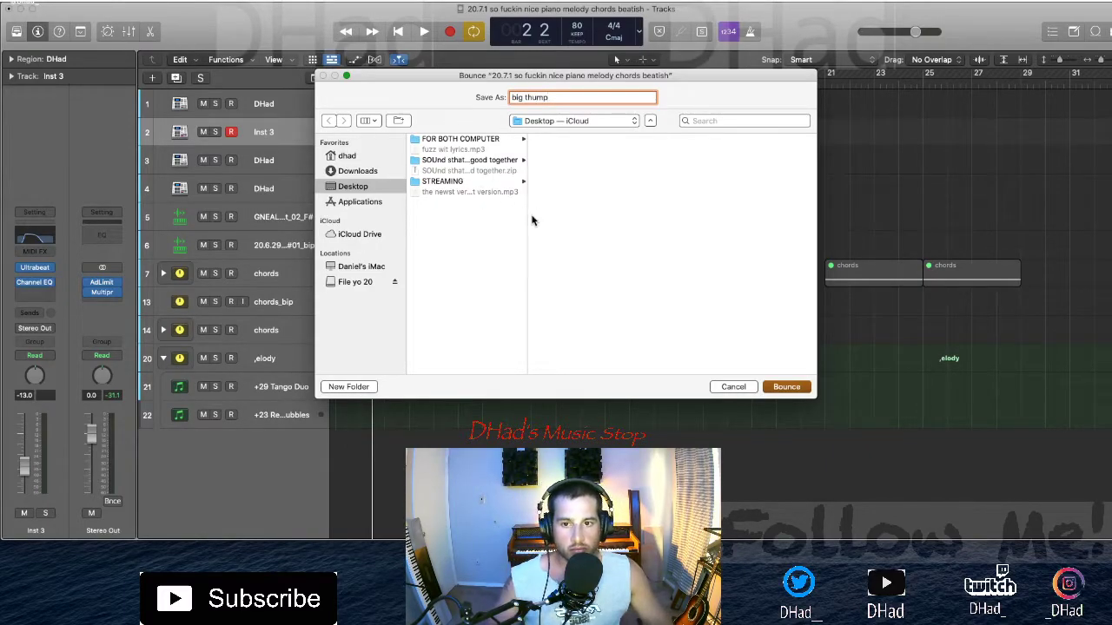
left_click(786, 388)
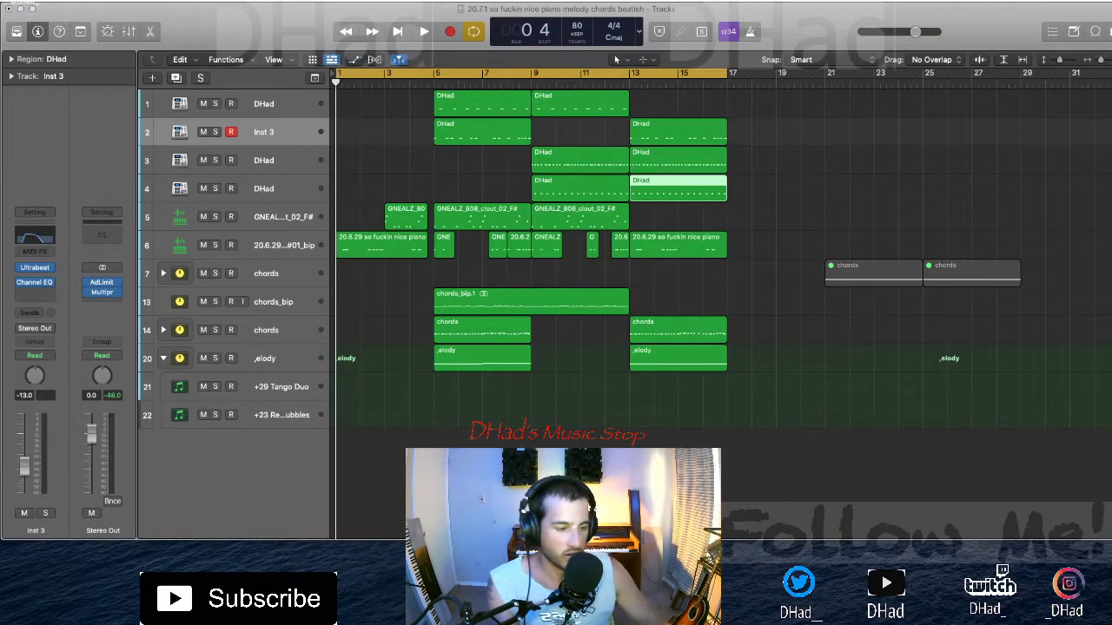
Step: Minimize the project, switch to Finder and send big thump.mp3 from the Desktop to the iPhone through AirDrop
left_click(21, 8)
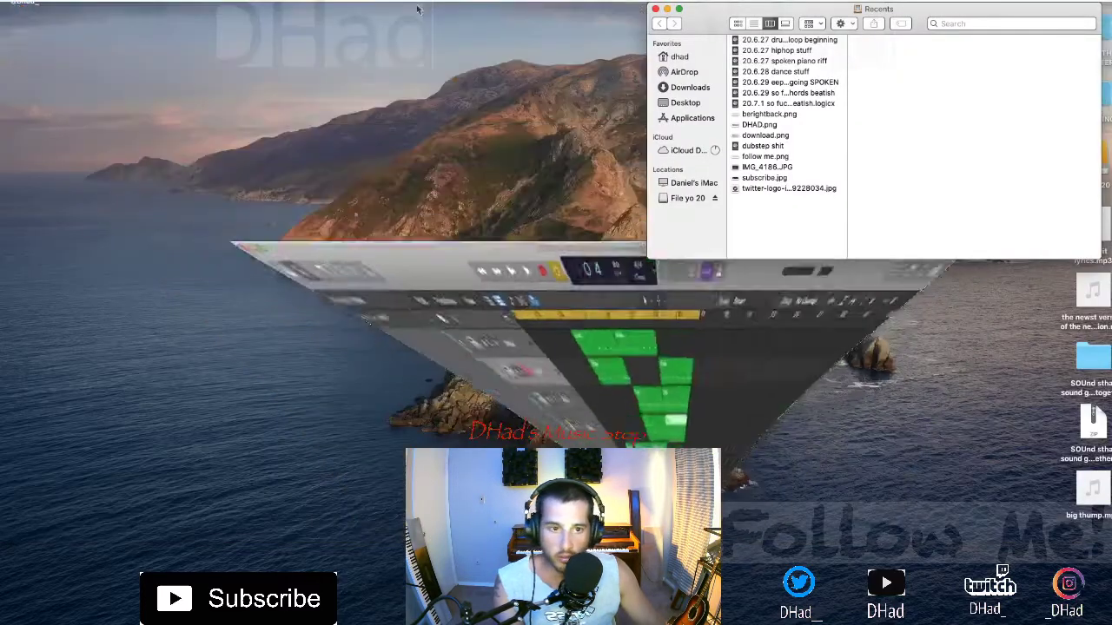
left_click(695, 103)
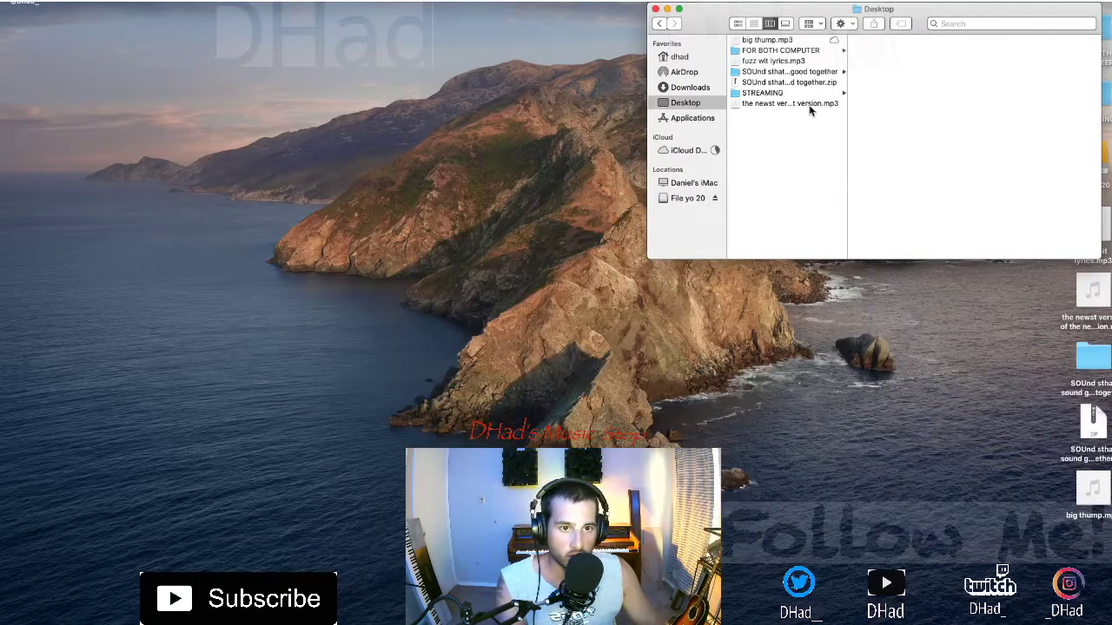
left_click(776, 40)
right_click(776, 41)
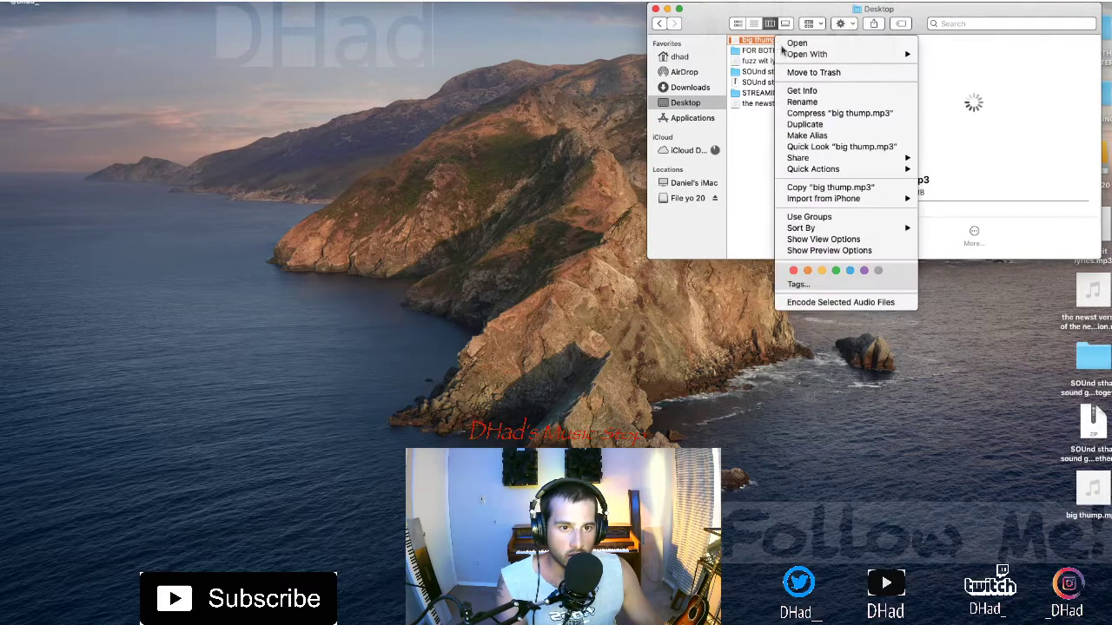
mouse_move(919, 163)
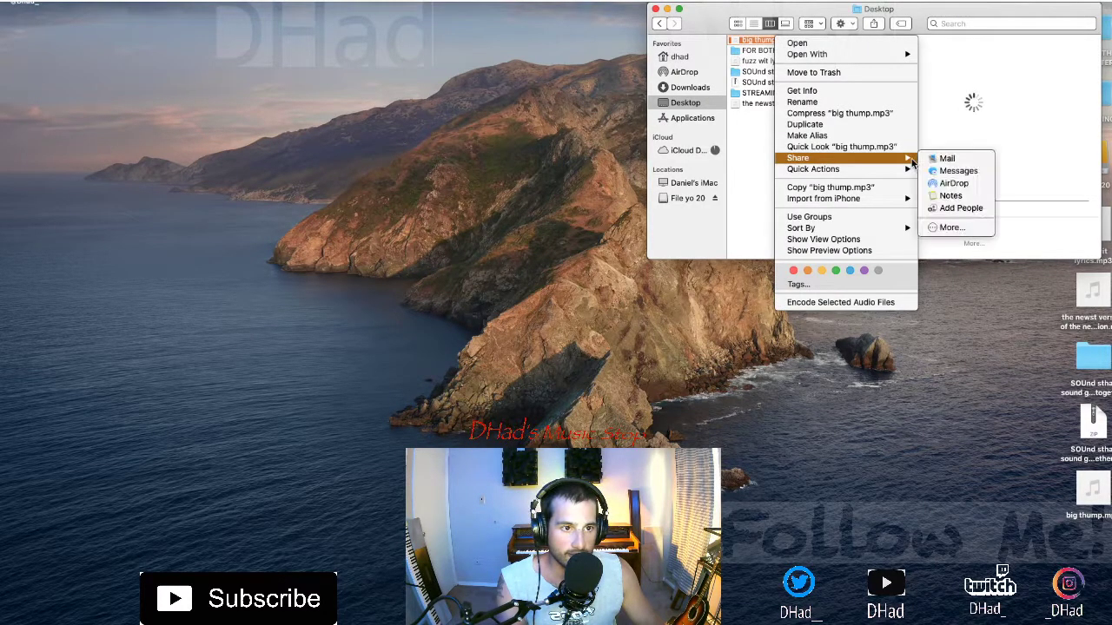
left_click(949, 182)
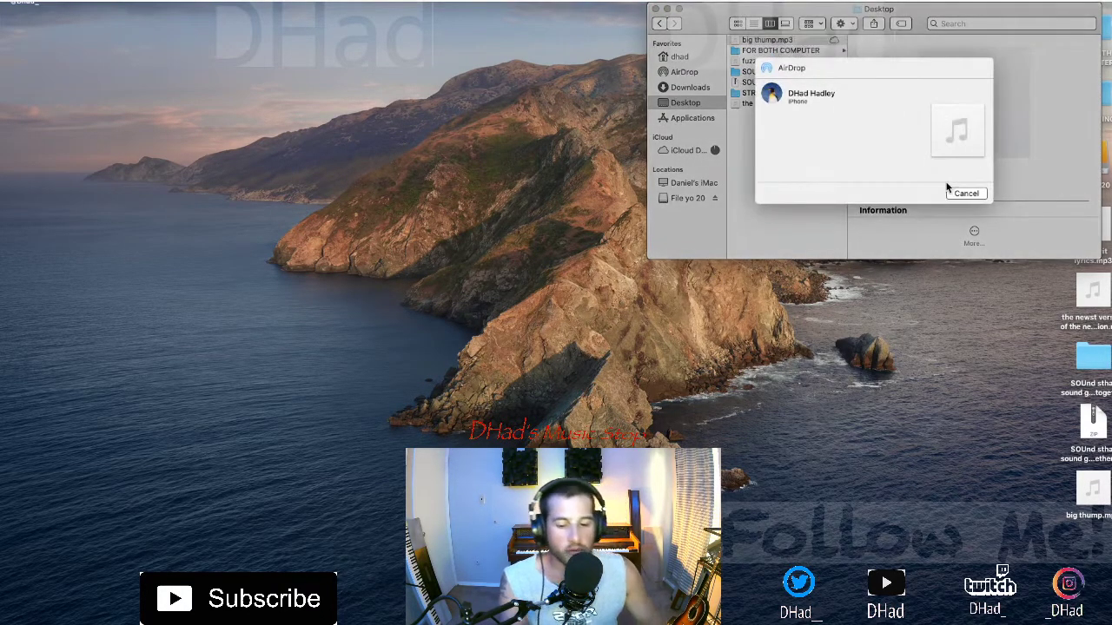
left_click(772, 95)
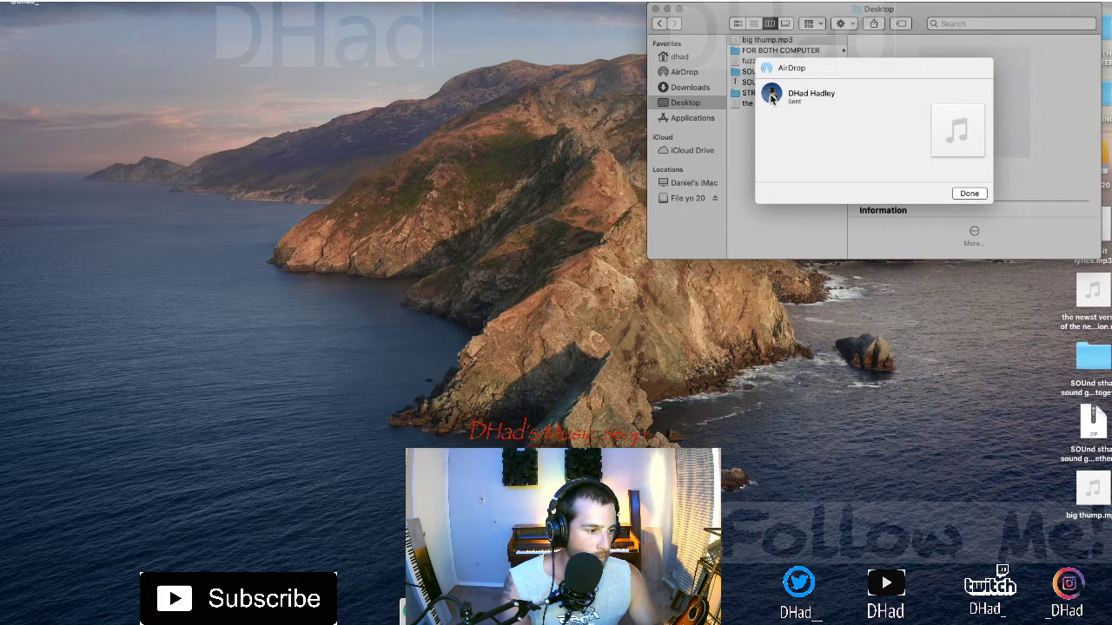
left_click(968, 194)
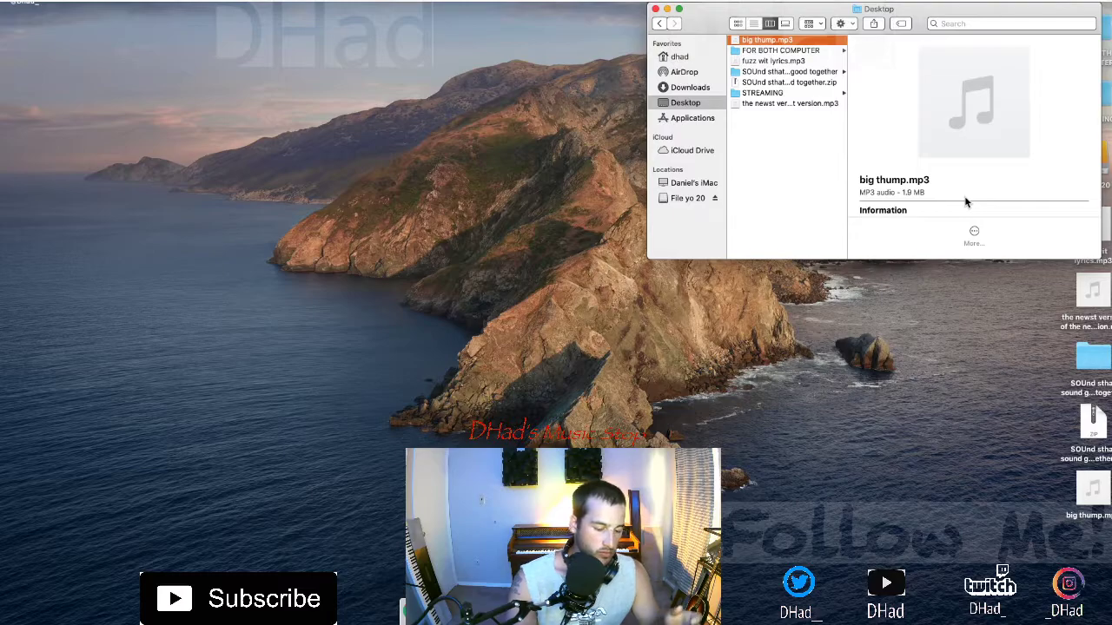
Step: Return to the Logic Pro project, select the track 1 DHad track and clear its region selection
left_click(647, 611)
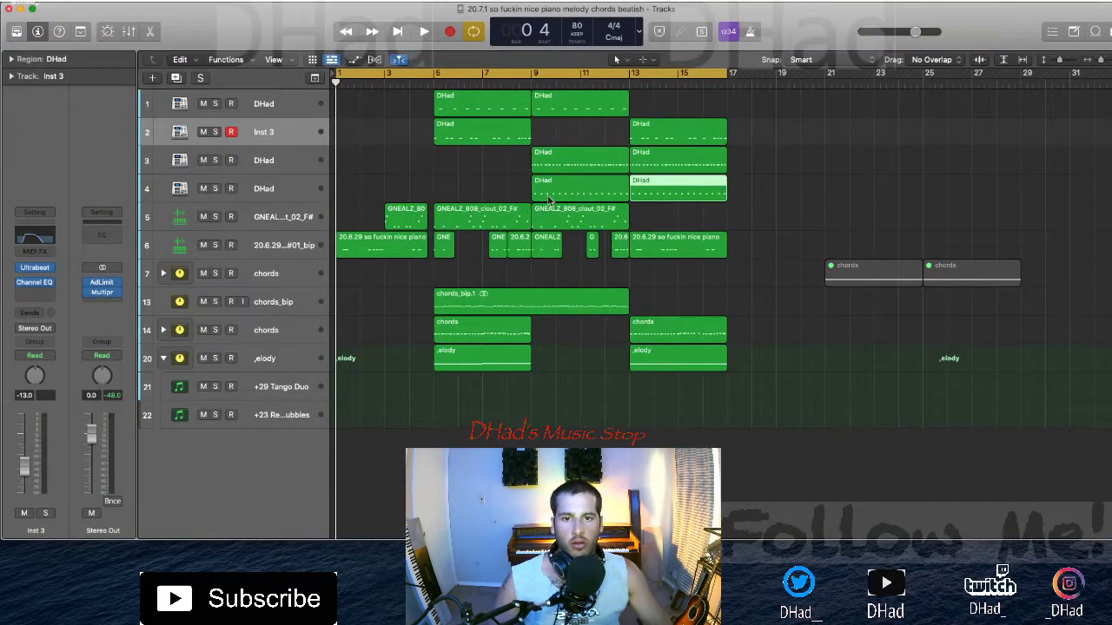
left_click(245, 110)
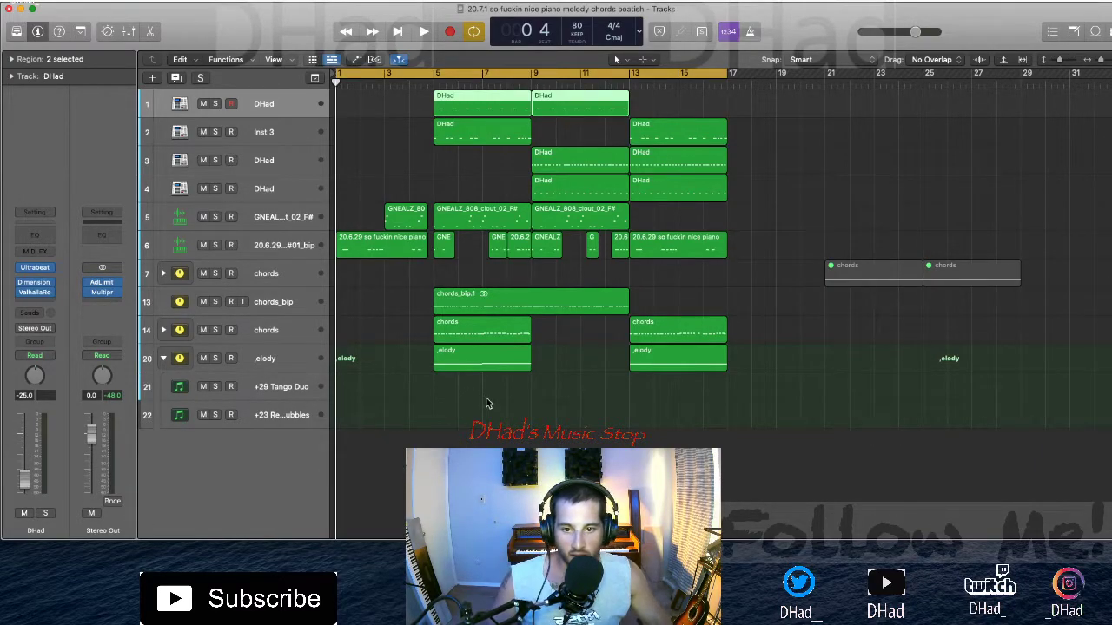
left_click(512, 414)
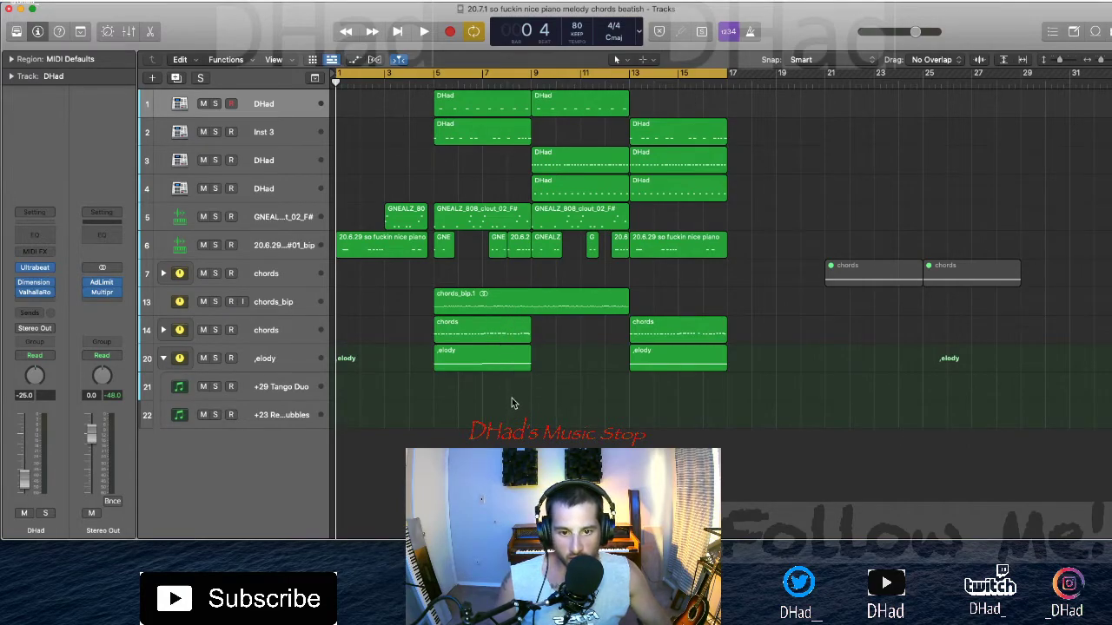
Step: Place copies of the bar 5 chords_bip, chords and ,elody regions at bar 1 and play from the start
left_click_drag(486, 311, 372, 341)
key("space")
left_click_drag(438, 359, 338, 358)
key("Return")
Step: Repeat the track 14 chords region from bar 1 so its copy starts exactly at bar 5
left_click(375, 334)
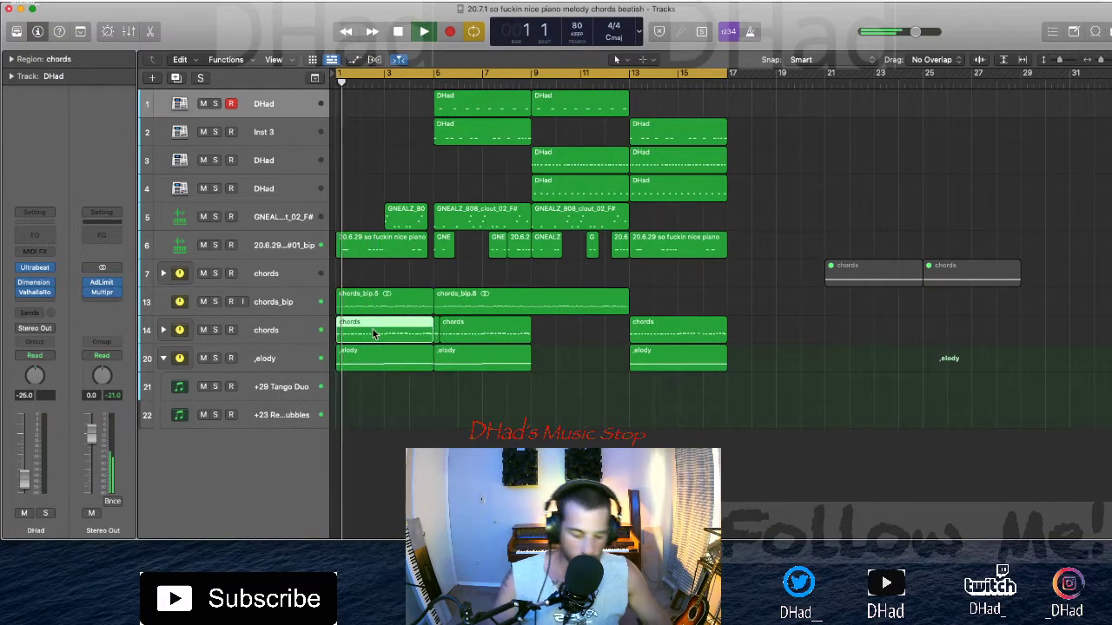
key("BackSpace")
key("super+z")
key("super+r")
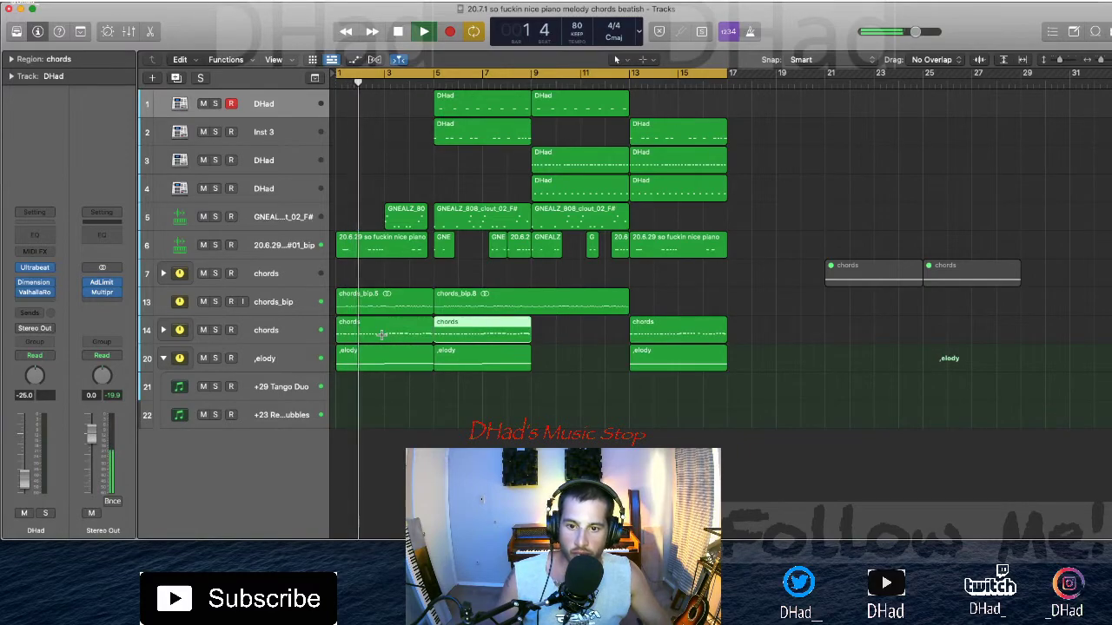
Step: Delete the track 14 chords regions at bars 1 and 5
left_click(377, 365)
left_click(375, 335)
key("BackSpace")
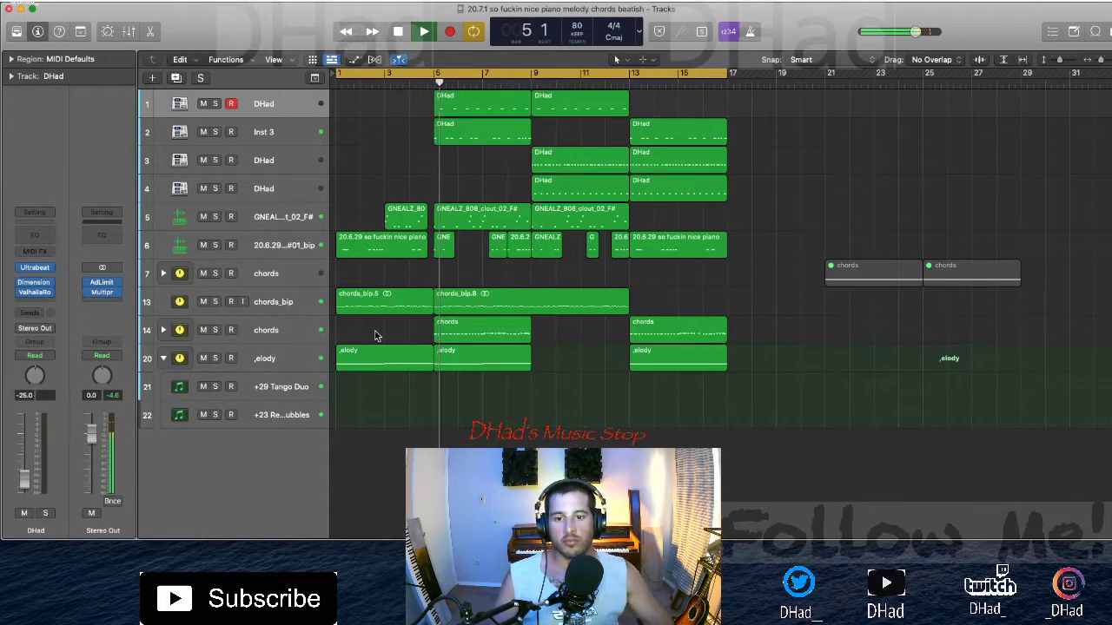
left_click(512, 337)
key("Delete")
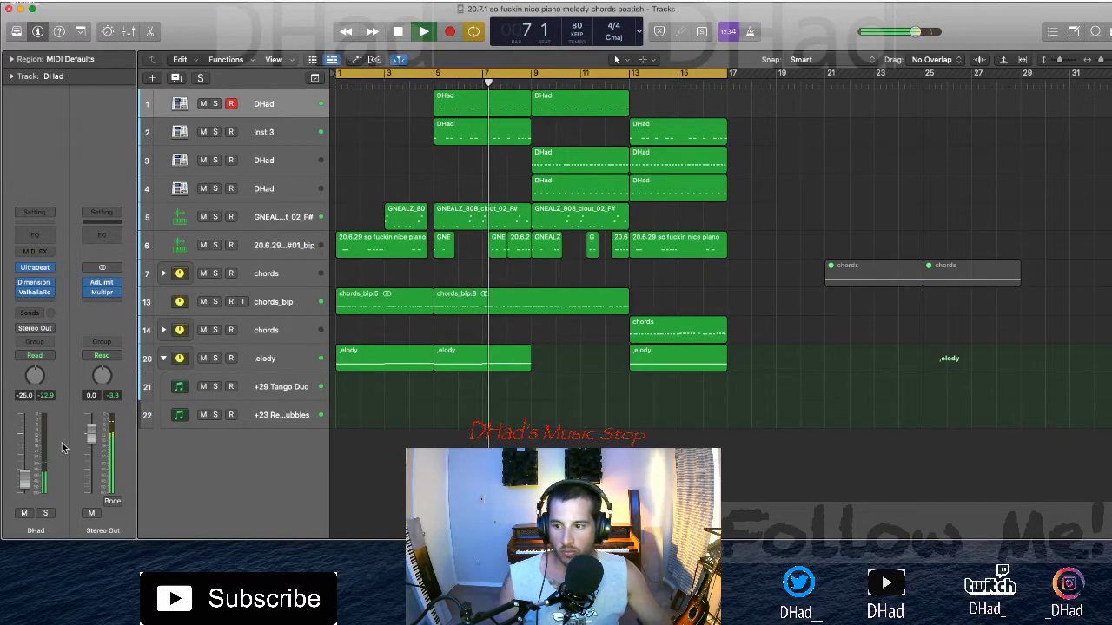
Step: Lower the track 1 DHad volume to -26.5 dB
left_click_drag(25, 480, 25, 479)
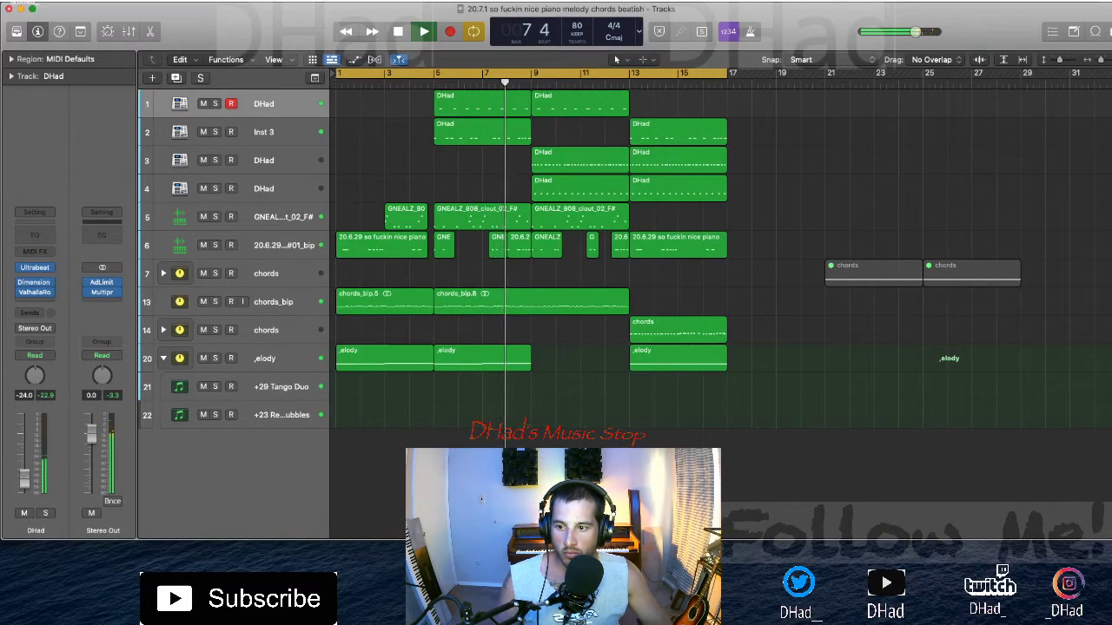
left_click_drag(25, 480, 25, 485)
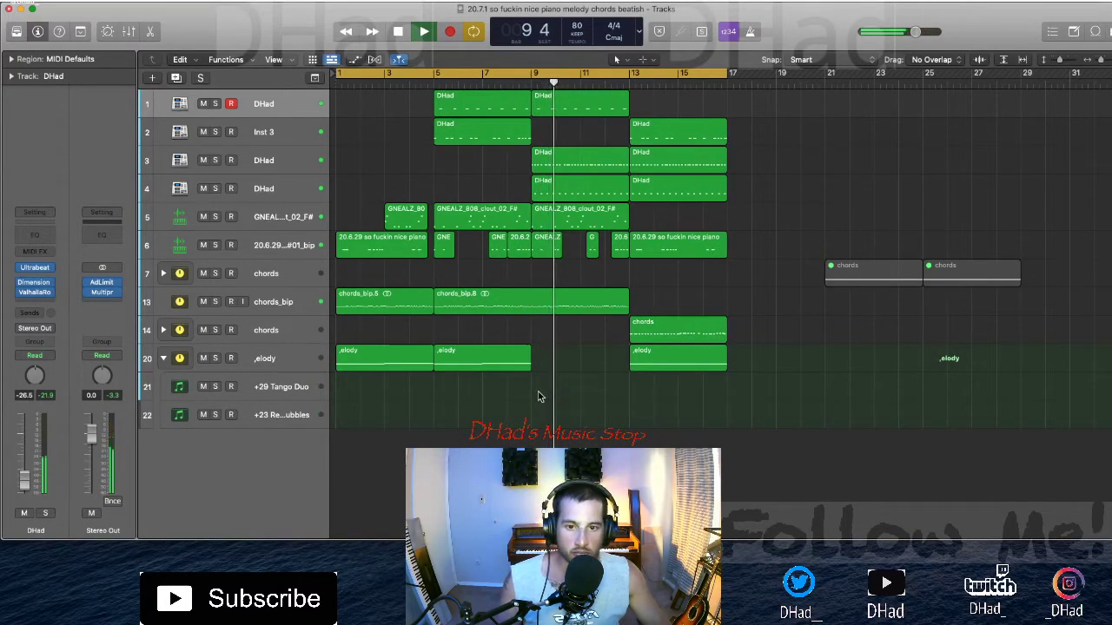
Step: Repeat the bar 5 ,elody region so its copy fills bars 9 to 12, and play from bar 9
left_click(513, 366)
key("super+r")
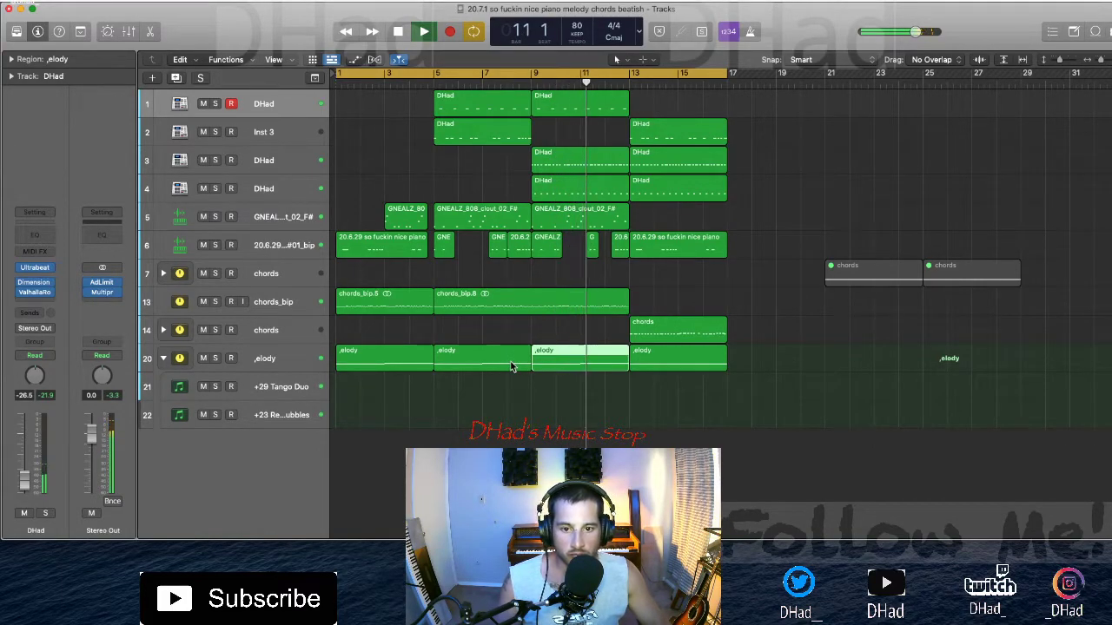
left_click(525, 85)
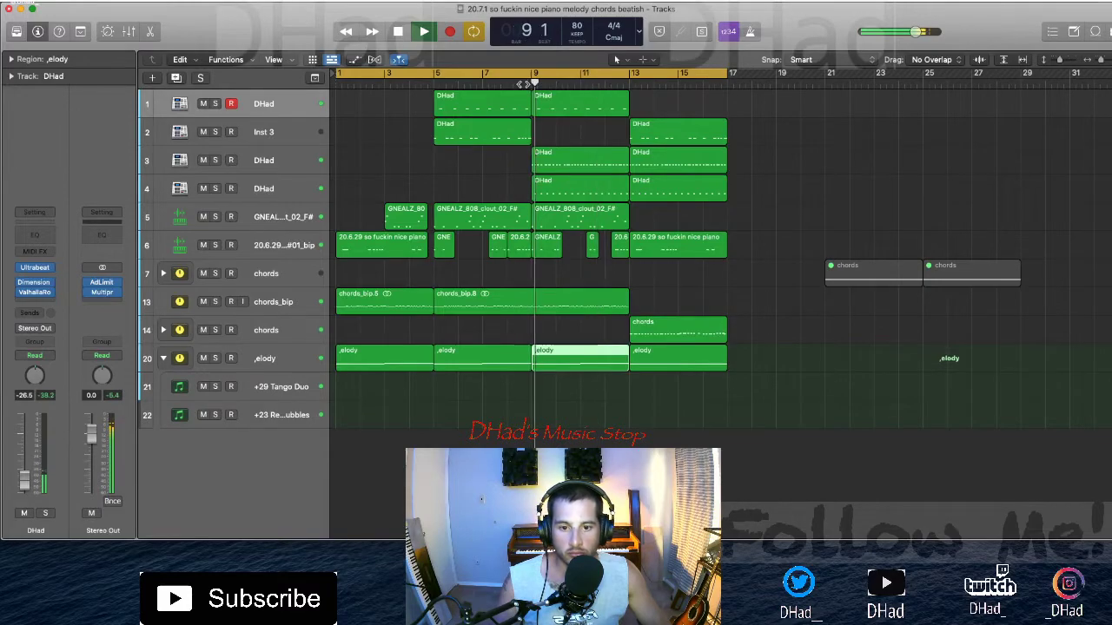
Step: Enlarge the track rows, pan +29 Tango Duo left and +23 Recorder Bubbles right, and raise the Recorder Bubbles volume
left_click(292, 363)
key("super+Down")
key("super+Down")
key("super+Down")
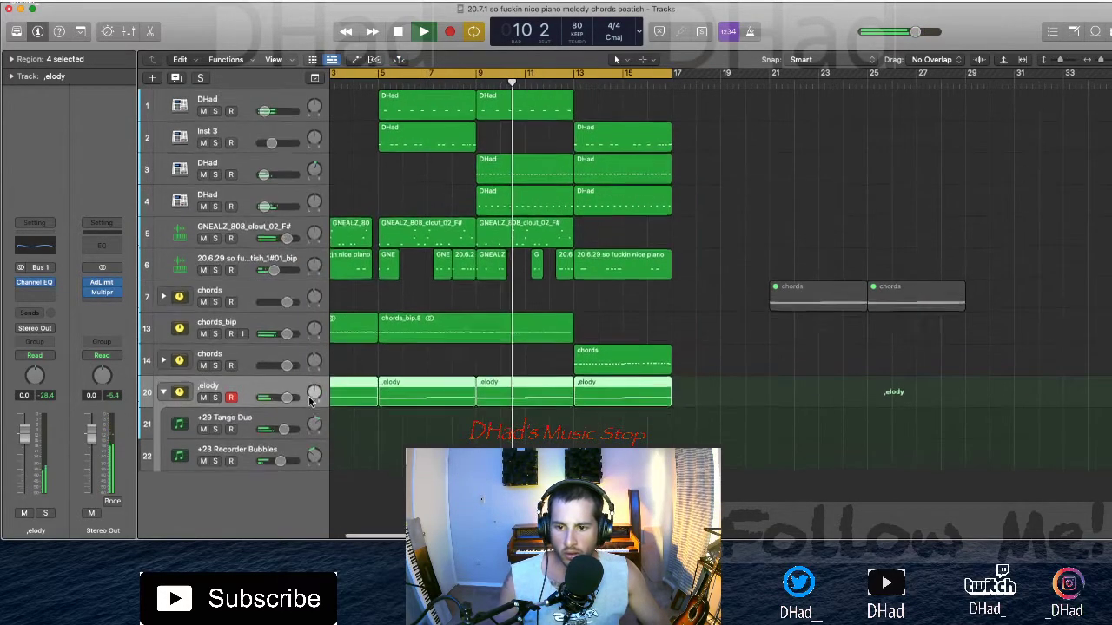
left_click(316, 430)
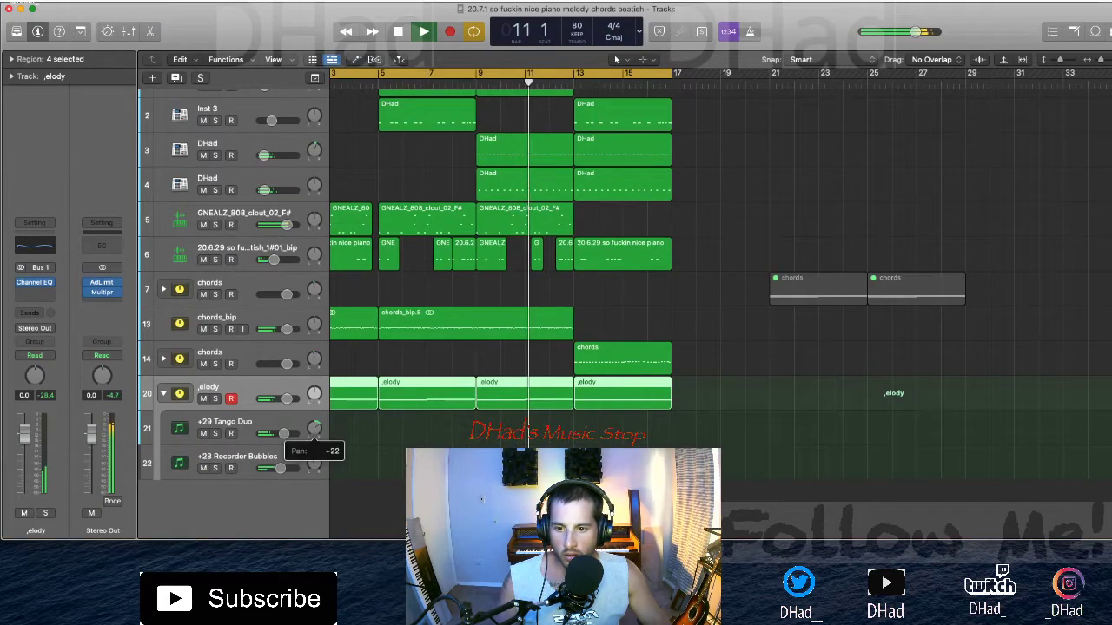
left_click(315, 464)
left_click_drag(314, 464, 316, 369)
left_click_drag(314, 429, 315, 478)
left_click(203, 432)
left_click(286, 470)
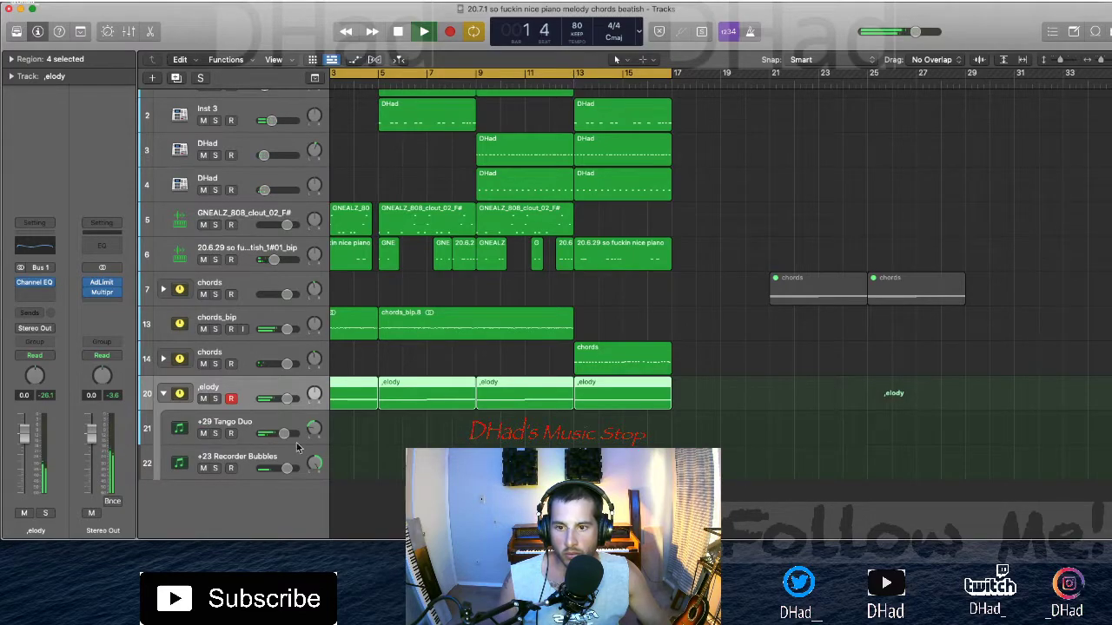
Step: Solo ,elody while panning +29 Tango Duo nearer the centre and +23 Recorder Bubbles to +35, and set the ,elody volume to 0.0 dB
left_click(213, 399)
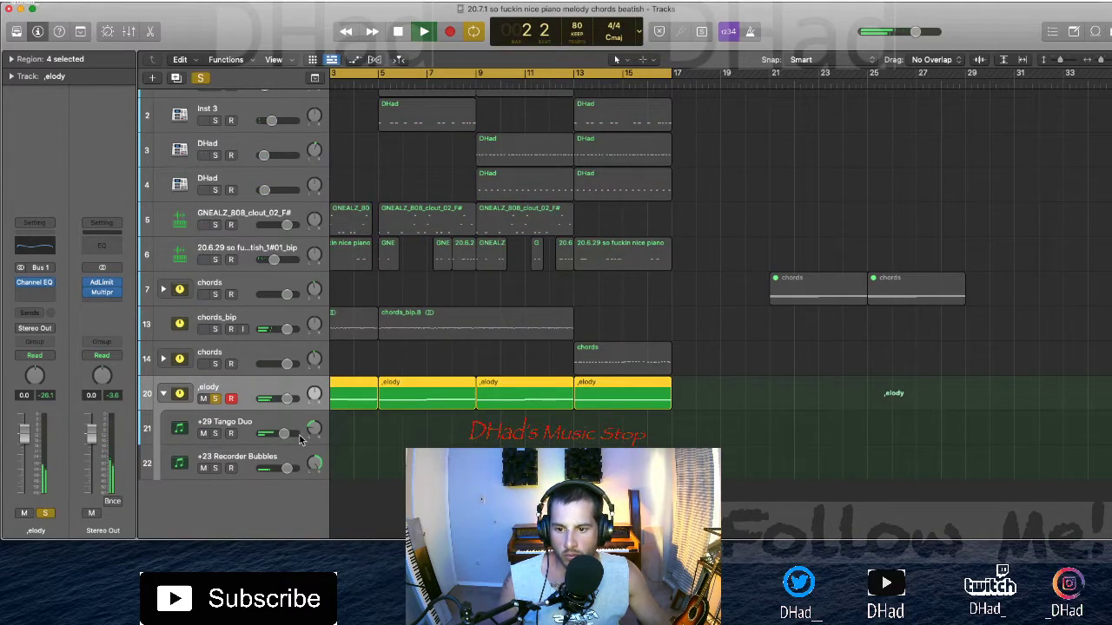
left_click_drag(315, 429, 314, 412)
left_click_drag(315, 464, 315, 475)
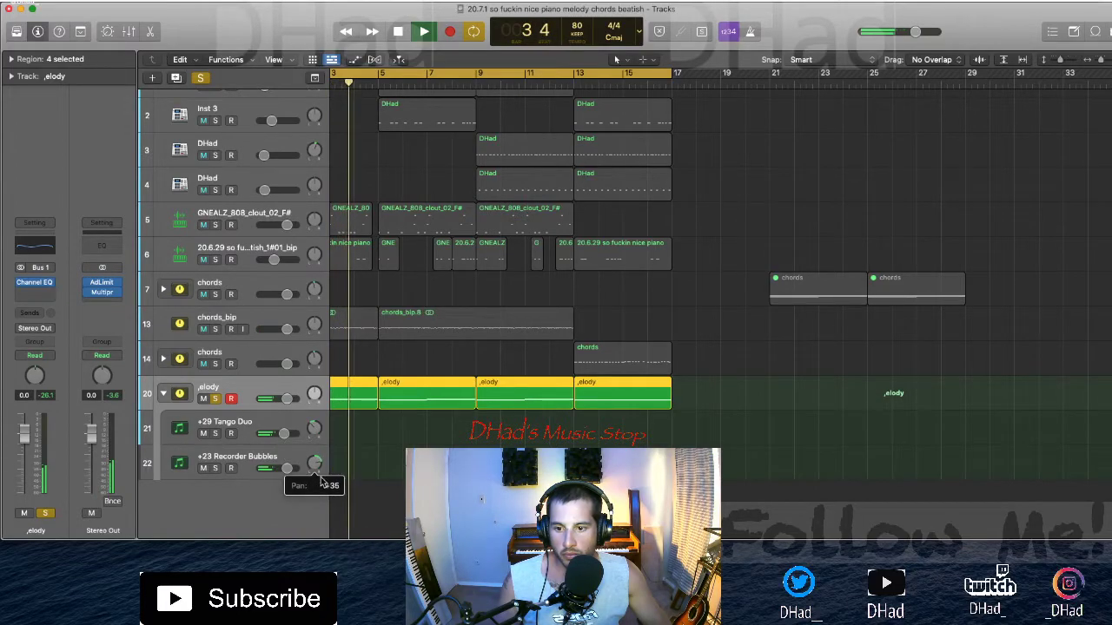
left_click(213, 399)
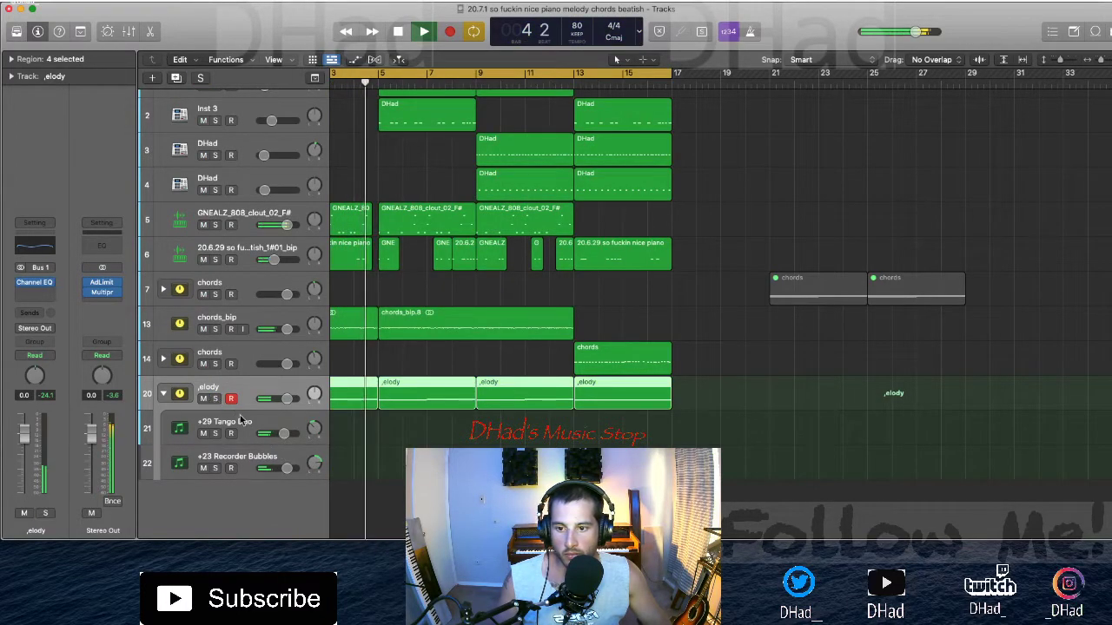
mouse_move(286, 399)
left_mouse_down()
mouse_move(277, 399)
mouse_move(291, 399)
left_mouse_up()
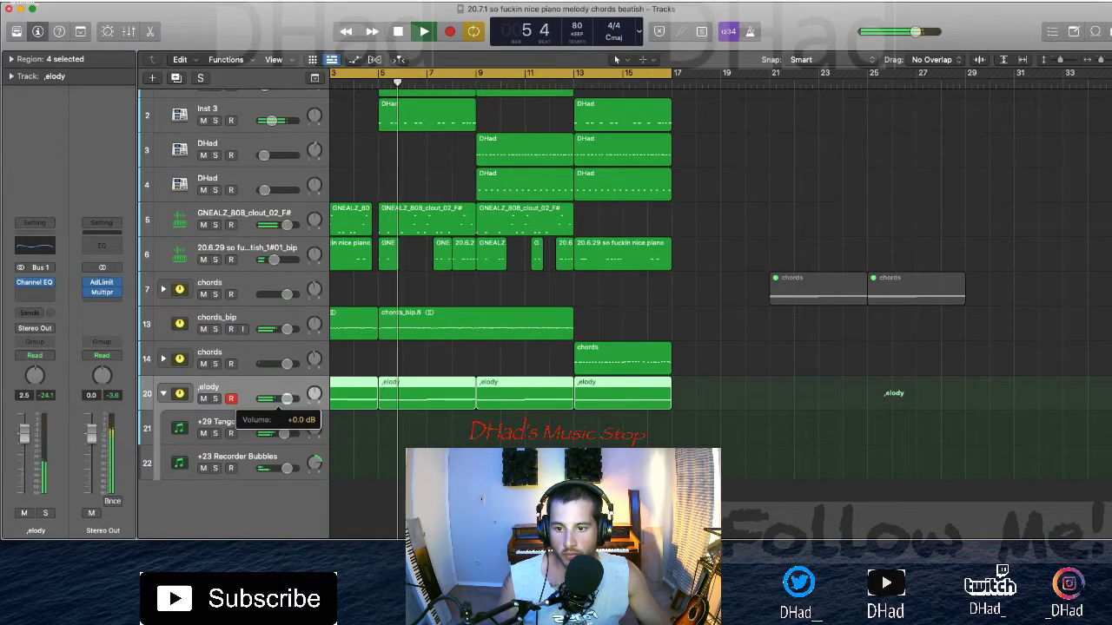
Step: In the ,elody Channel EQ, pull the high cut down to about 780 Hz and add a slight boost at 242 Hz
left_click(35, 282)
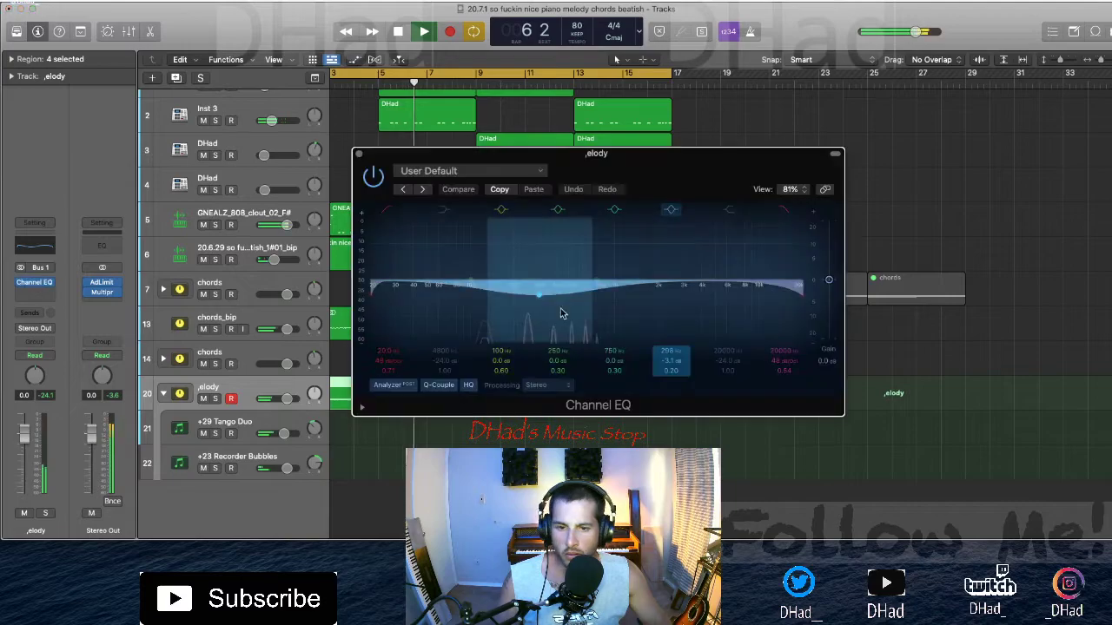
left_click_drag(802, 305, 600, 314)
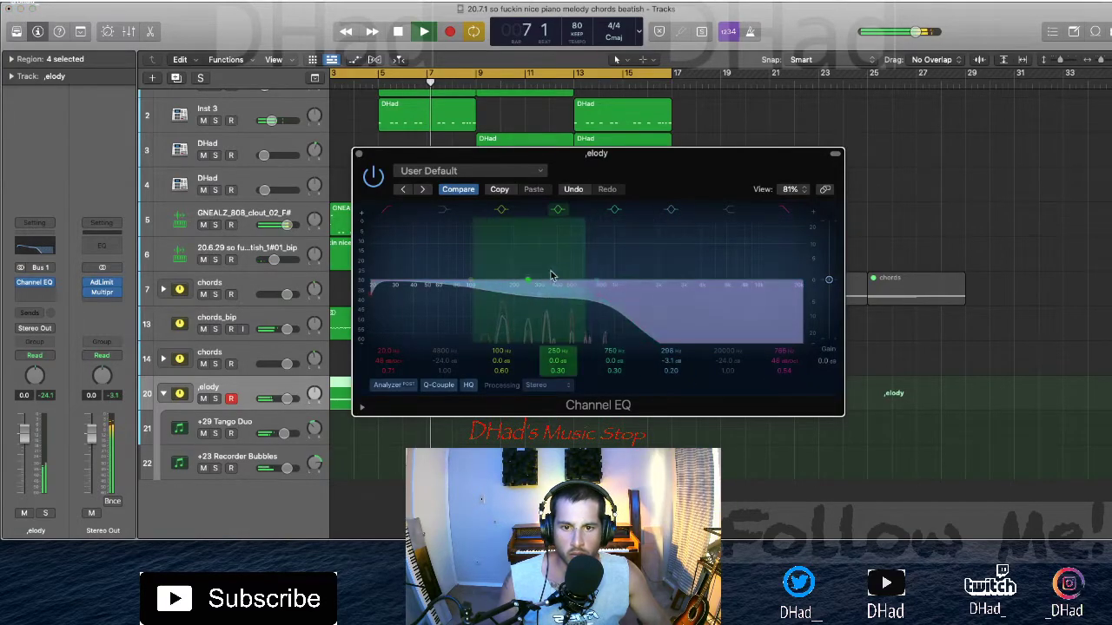
left_click_drag(532, 281, 528, 267)
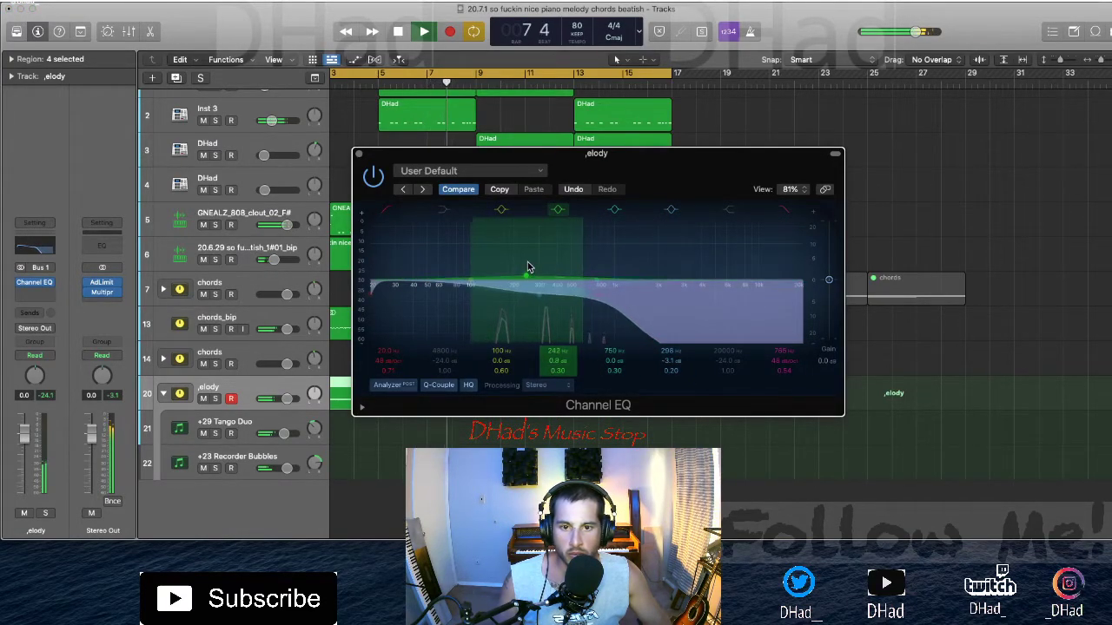
left_click(359, 153)
Step: Shift all notes of the track 14 chords region at bar 13 down two octaves and back up one in the Piano Roll
key("super+Up")
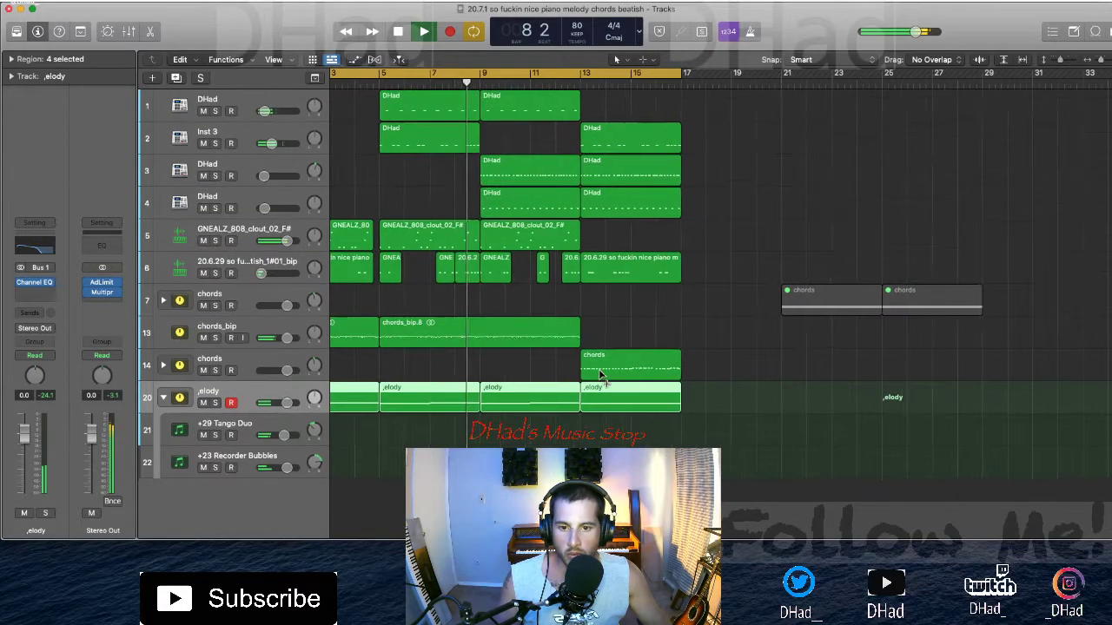
key("super+Left")
key("super+Left")
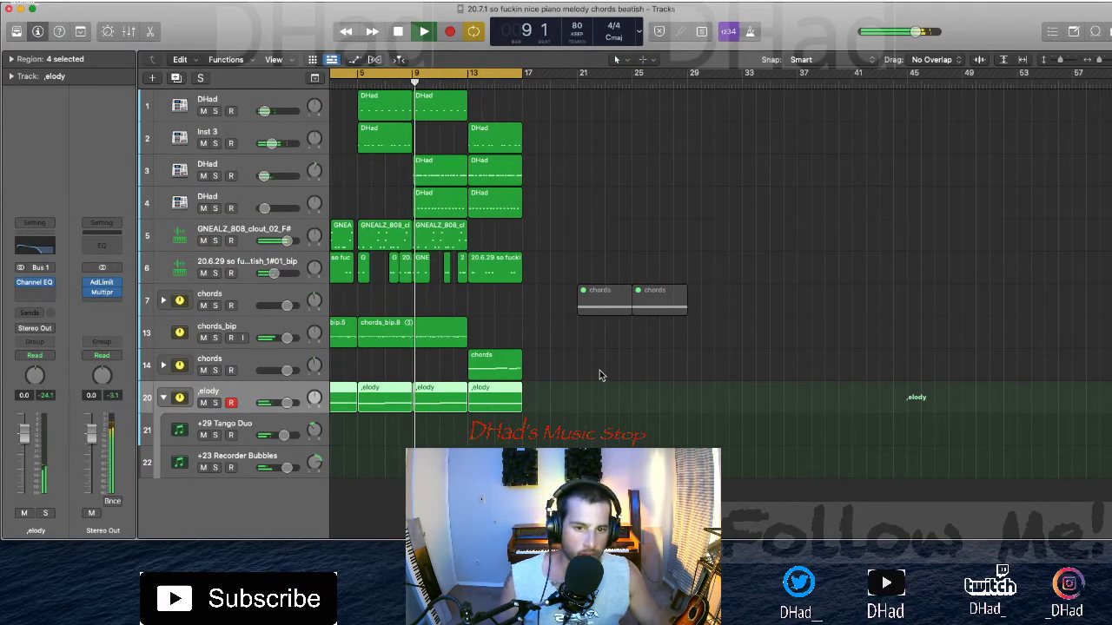
key("super+Up")
scroll(599, 371, "left", 4)
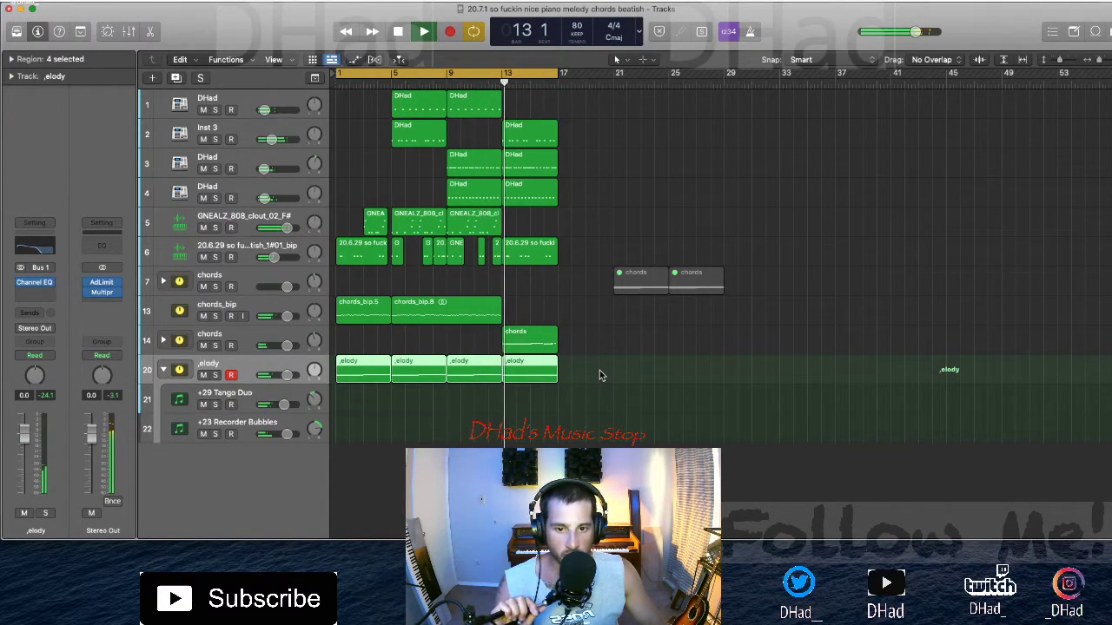
double_click(539, 340)
key("super+a")
key("alt+shift+Down")
key("alt+shift+Down")
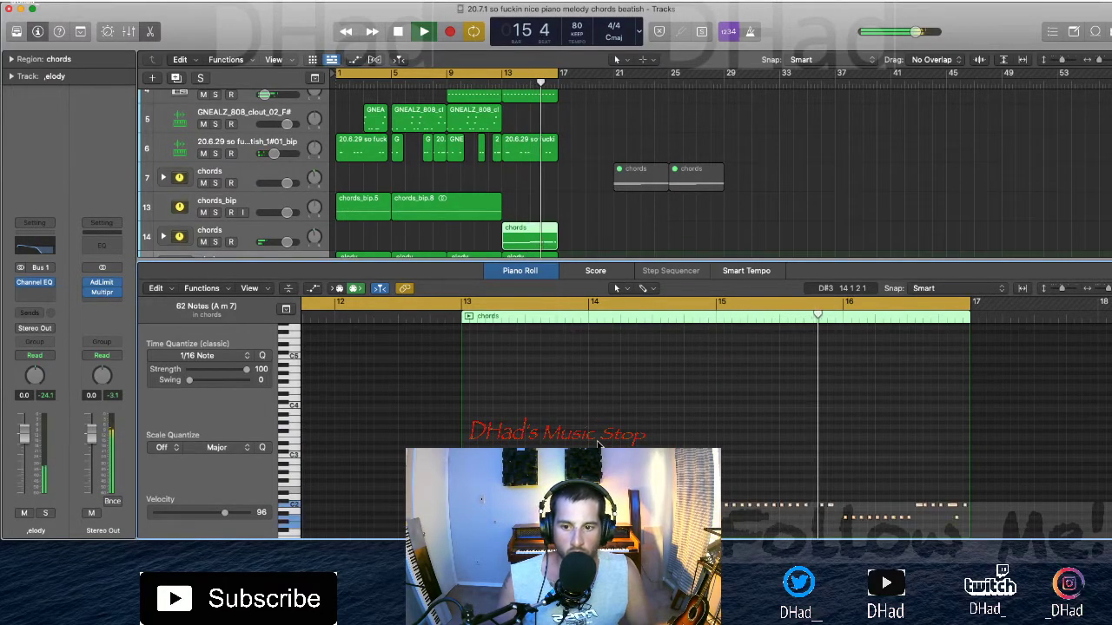
key("alt+shift+Up")
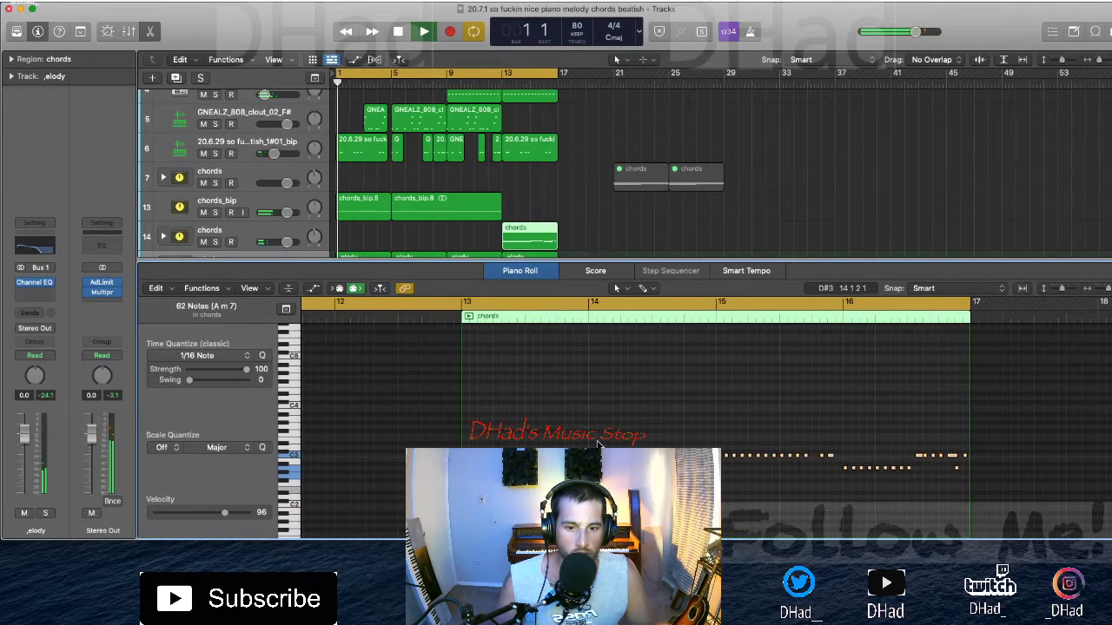
key("p")
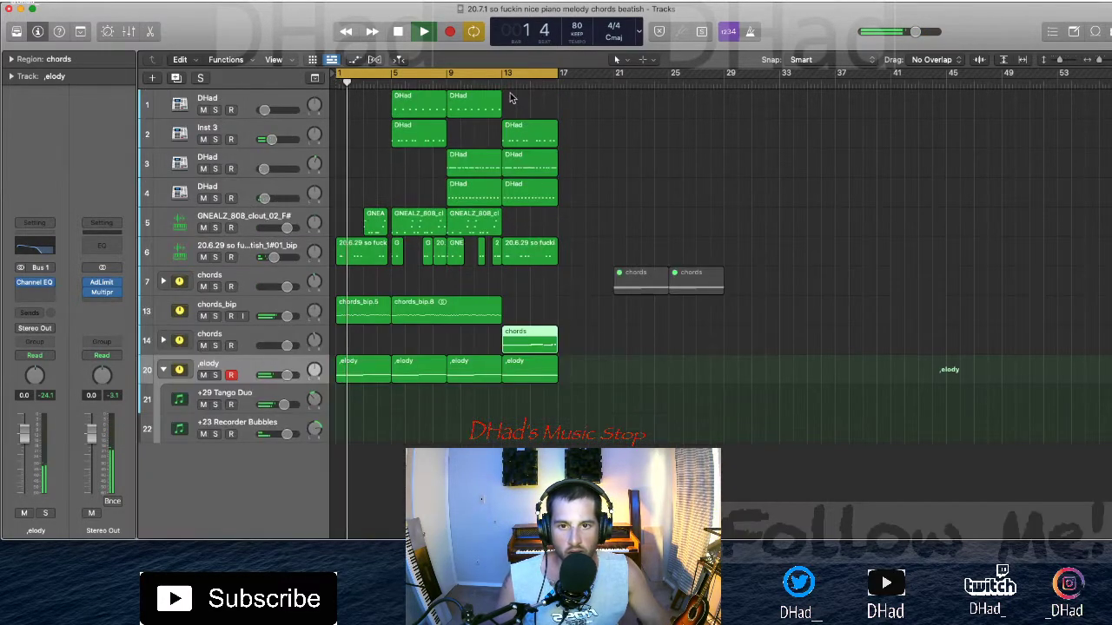
Step: Delete the bar 13 chords region and record a short run of notes into the bar 1 ,elody region
key("Delete")
key("r")
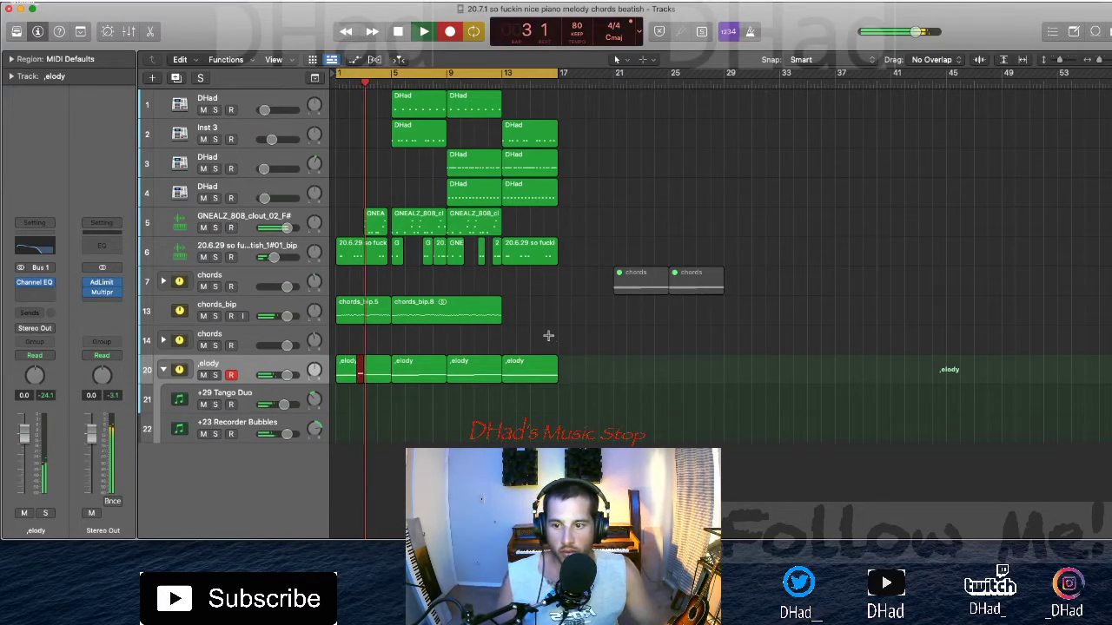
key("space")
Step: Copy the five short notes in the bar 1 ,elody region and place the copy at the end of bar 4
left_click(284, 342)
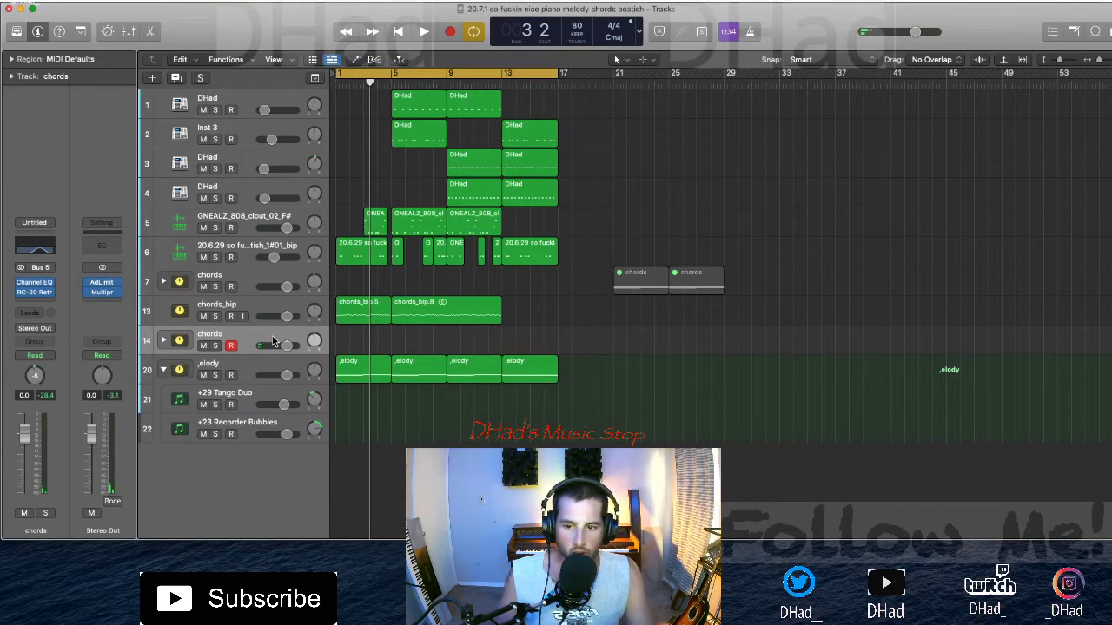
left_click(367, 372)
key("space")
double_click(368, 372)
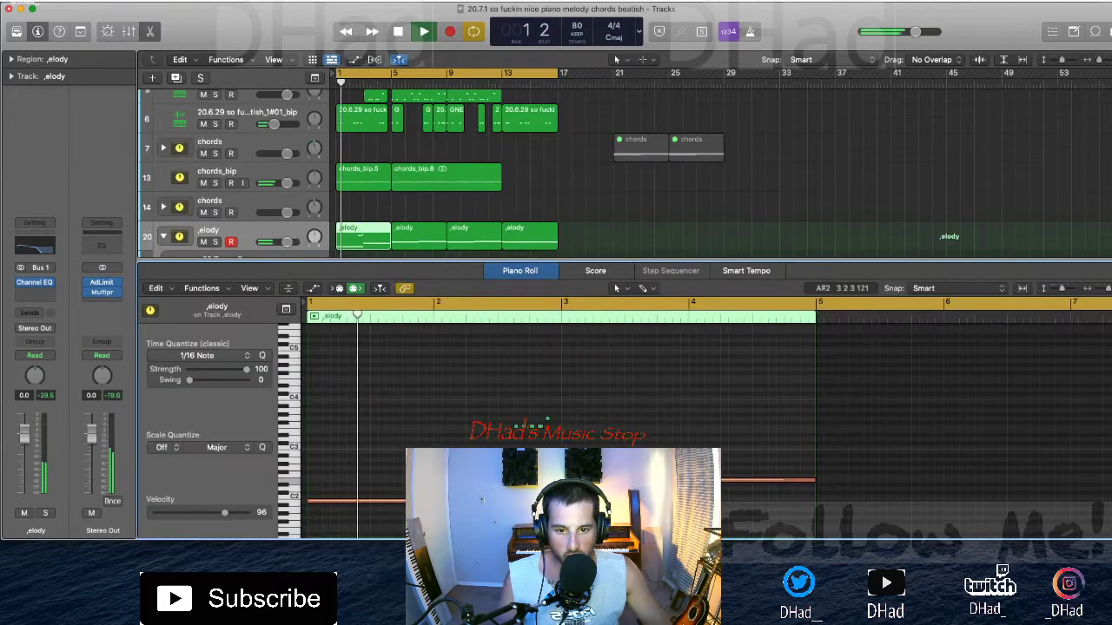
left_click_drag(611, 451, 463, 383)
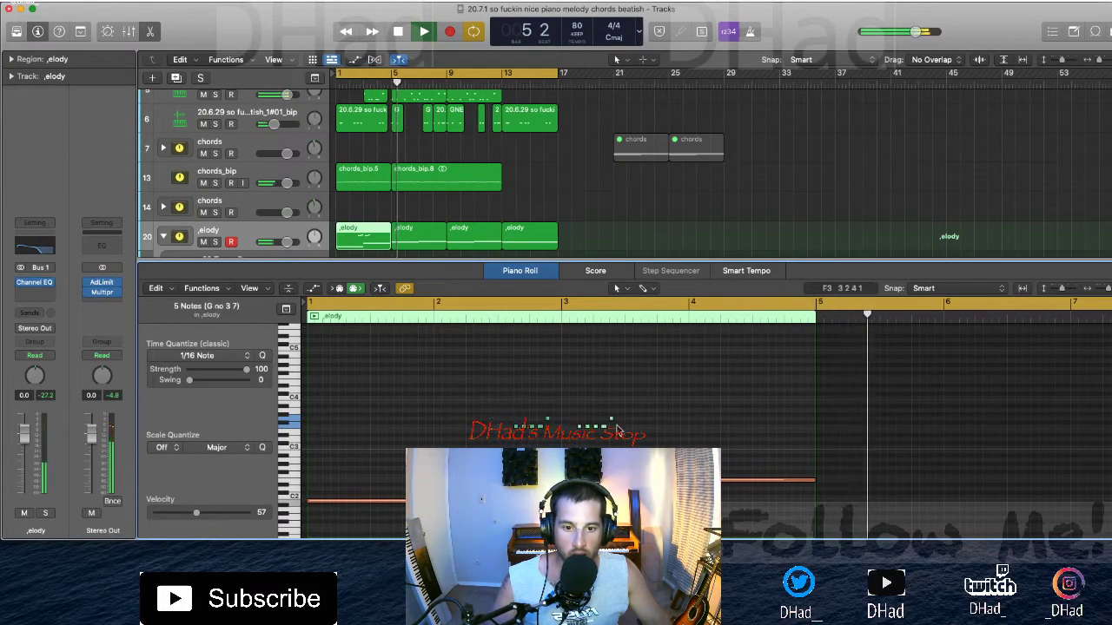
left_click_drag(605, 429, 806, 430)
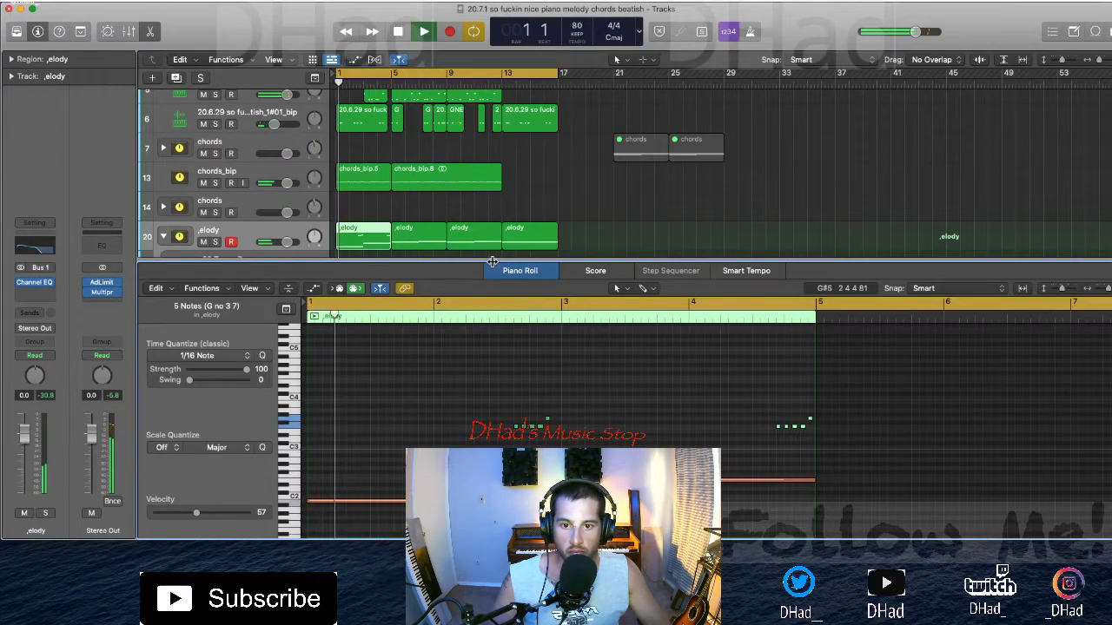
Step: Close the Piano Roll and repeat the edited ,elody region three times to fill bars 5 to 16
key("p")
key("super+r")
key("super+r")
key("super+r")
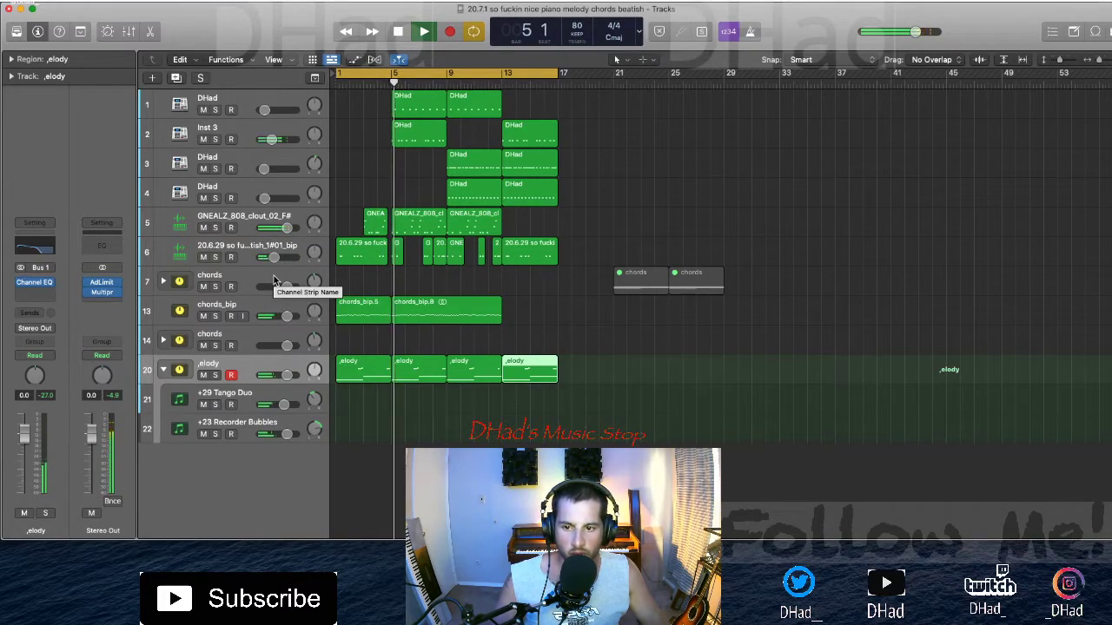
Step: Select the track 14 chords and loop playback over bars 13 to 16
left_click(248, 347)
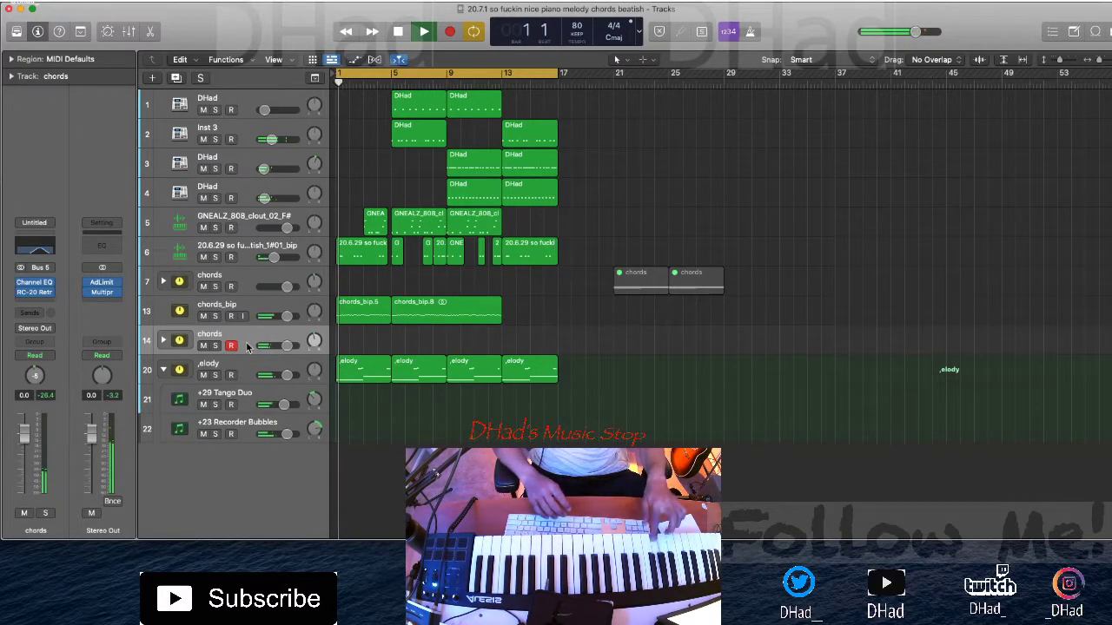
left_click_drag(505, 72, 556, 73)
key("space")
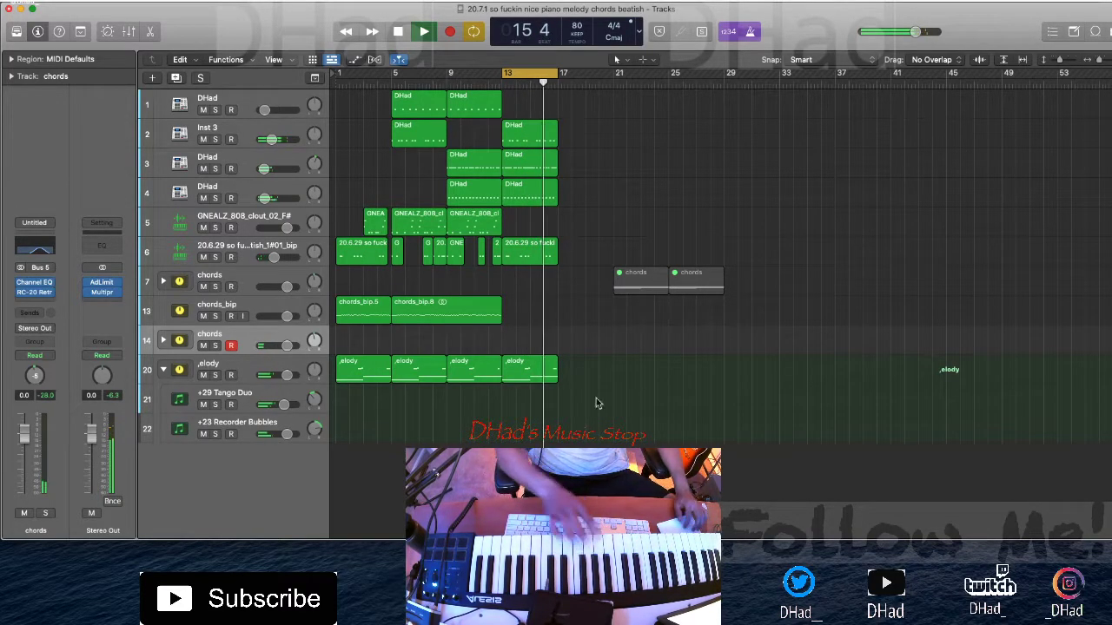
Step: Copy the bar 1 ,elody region up to track 14 and remove its long sustained notes, keeping the short ones
left_click_drag(364, 372, 365, 347)
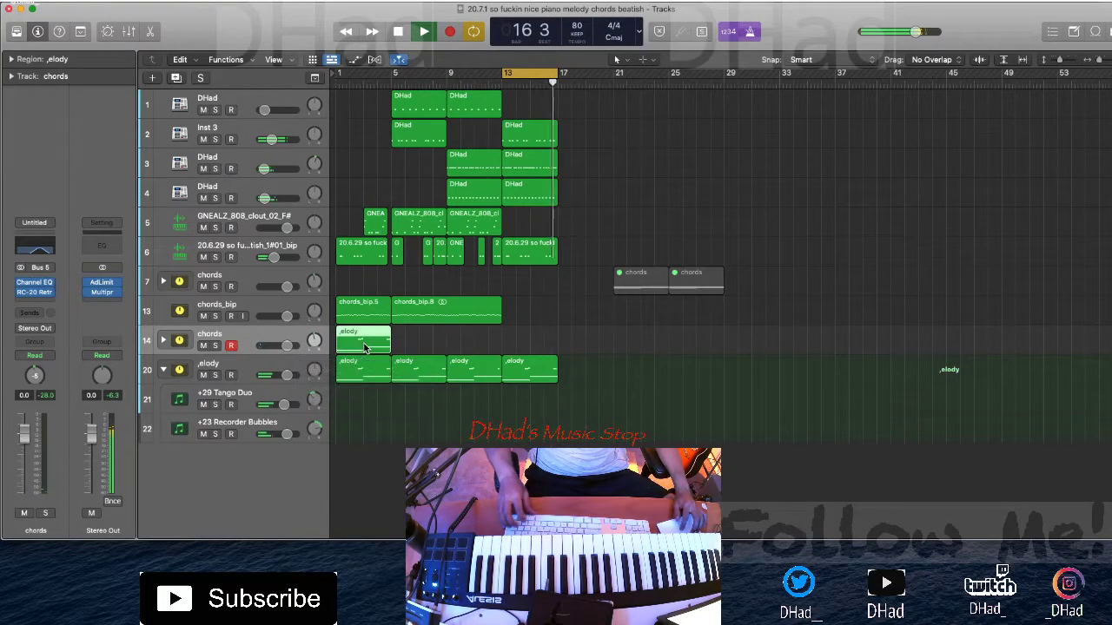
double_click(365, 344)
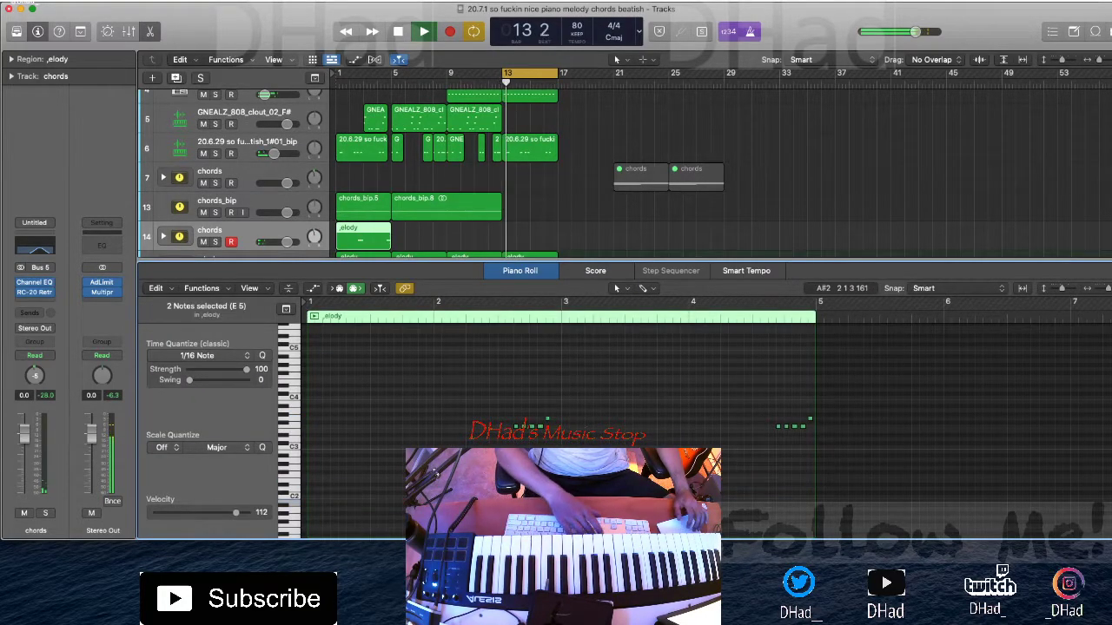
Step: Extend the cycle range back to bars 1 to 16 and restart playback
left_click_drag(501, 71, 337, 71)
key("space")
key("space")
Step: Repeat the track 14 ,elody region three times through bar 16 and turn off the metronome
key("p")
key("super+r")
key("super+r")
key("super+r")
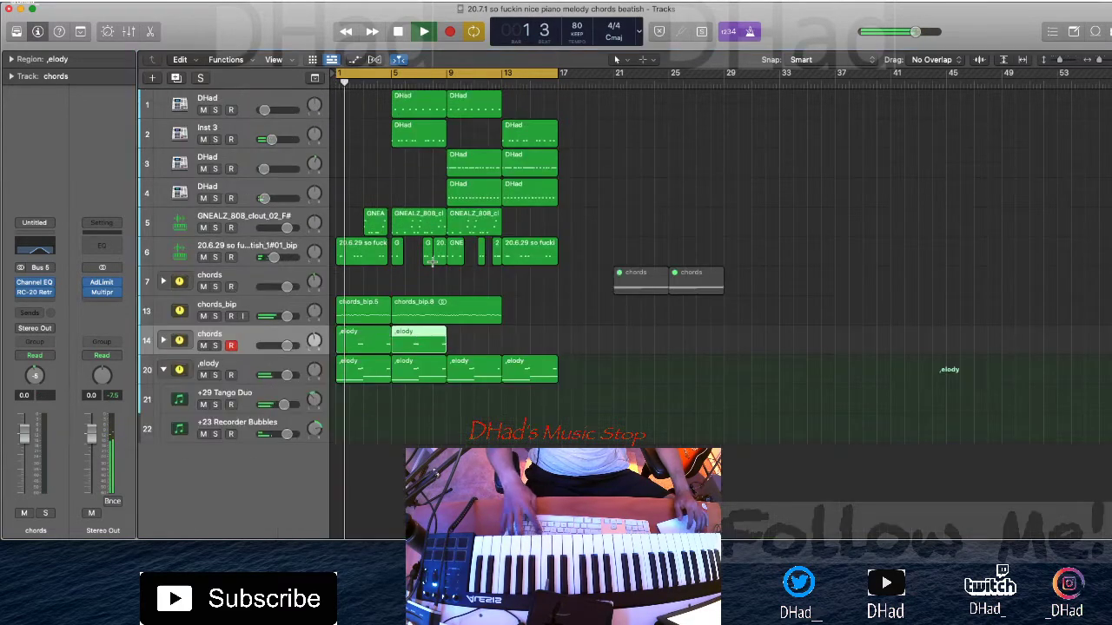
left_click(749, 31)
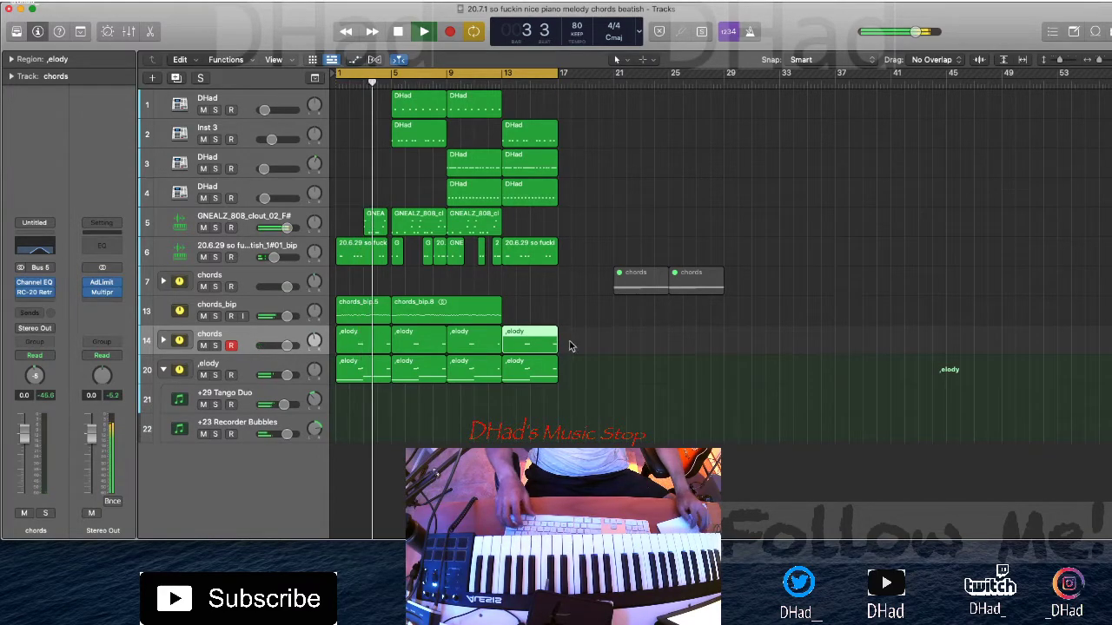
Step: Select all four track 14 ,elody regions and transpose all their notes up an octave in the Piano Roll
left_click_drag(574, 345, 339, 345)
key("e")
key("super+a")
key("alt+shift+Up")
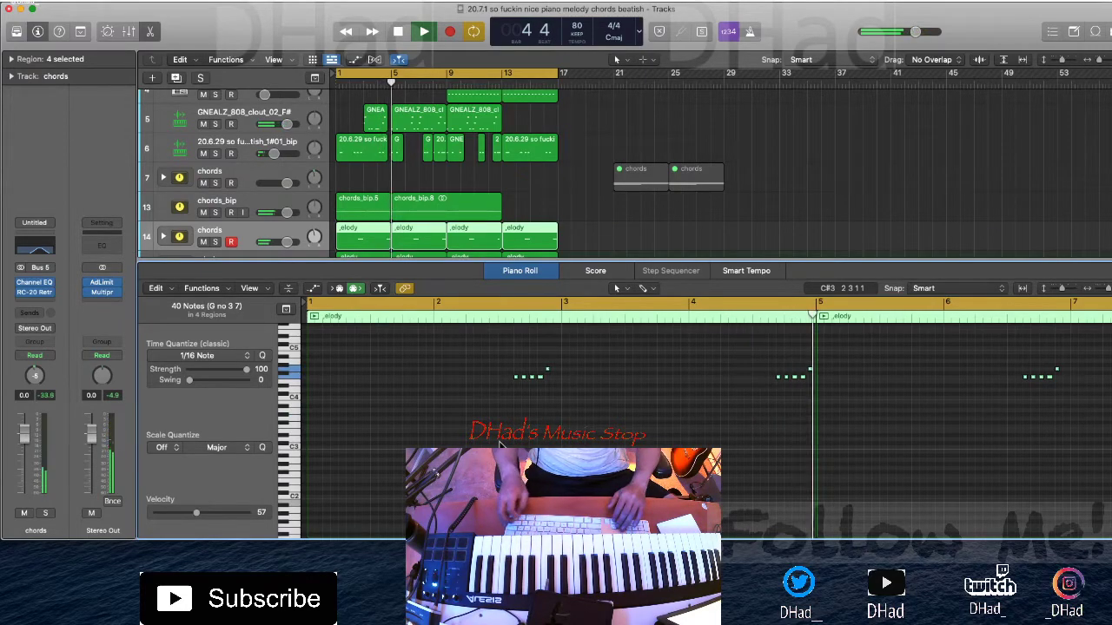
Step: Transpose all notes of the four track 14 ,elody regions down two octaves
key("alt+shift+Down")
key("alt+shift+Down")
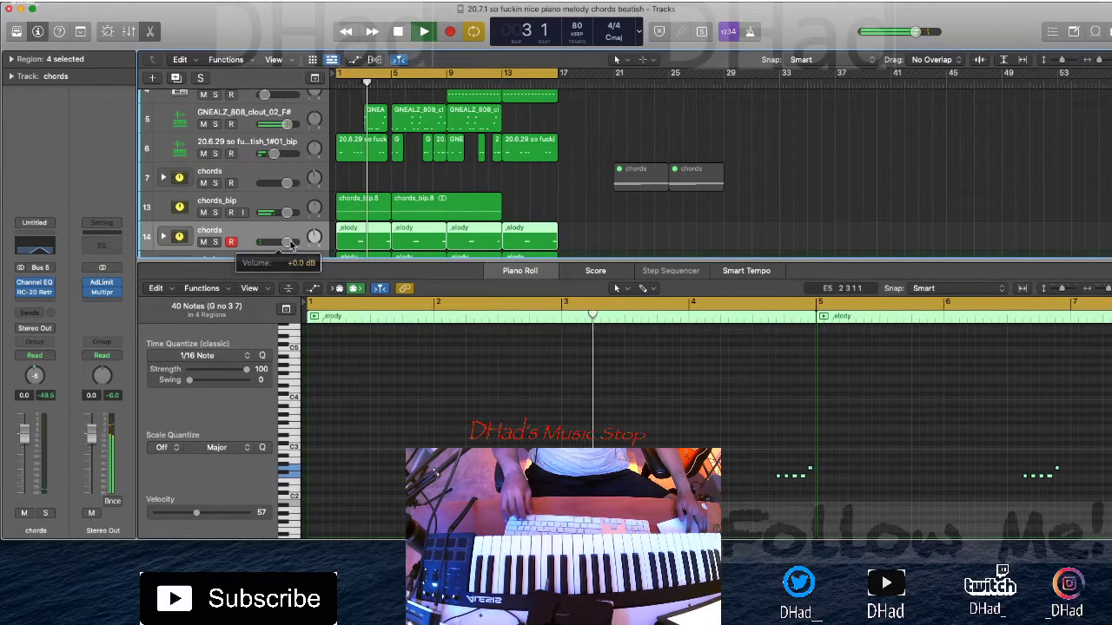
Step: Widen the track 14 Channel EQ by moving its low cut to 28.6 Hz and its high cut to 2640 Hz
left_click(38, 288)
left_click_drag(556, 313, 379, 325)
left_click_drag(655, 308, 679, 307)
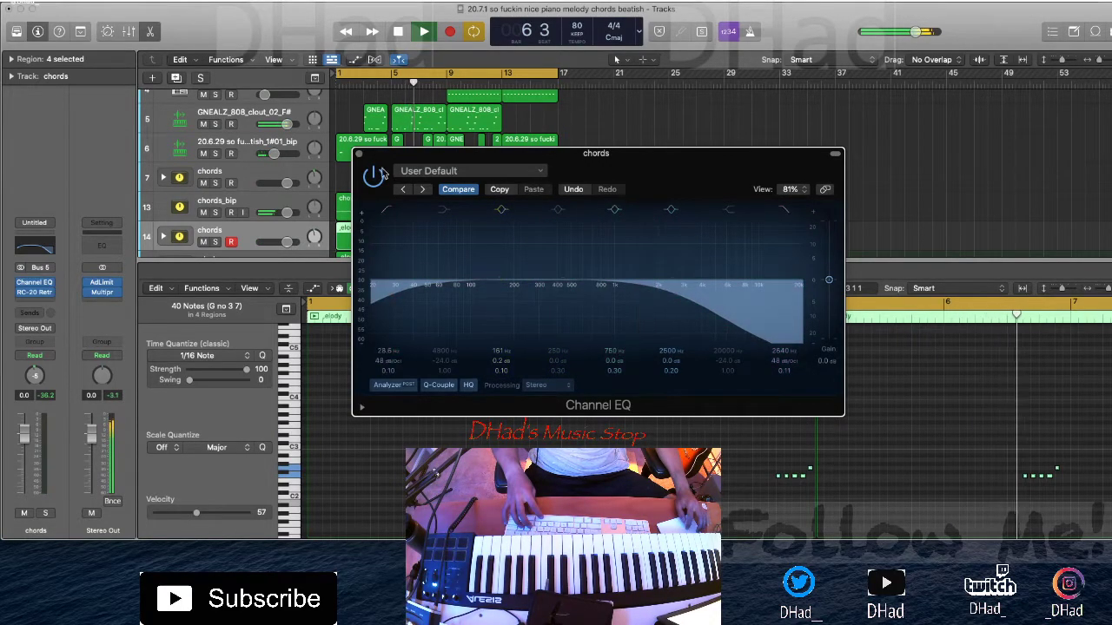
left_click(359, 154)
key("space")
Step: Replay the opening bars with the track 14 melody layer muted and unmuted to compare its effect
left_click(33, 303)
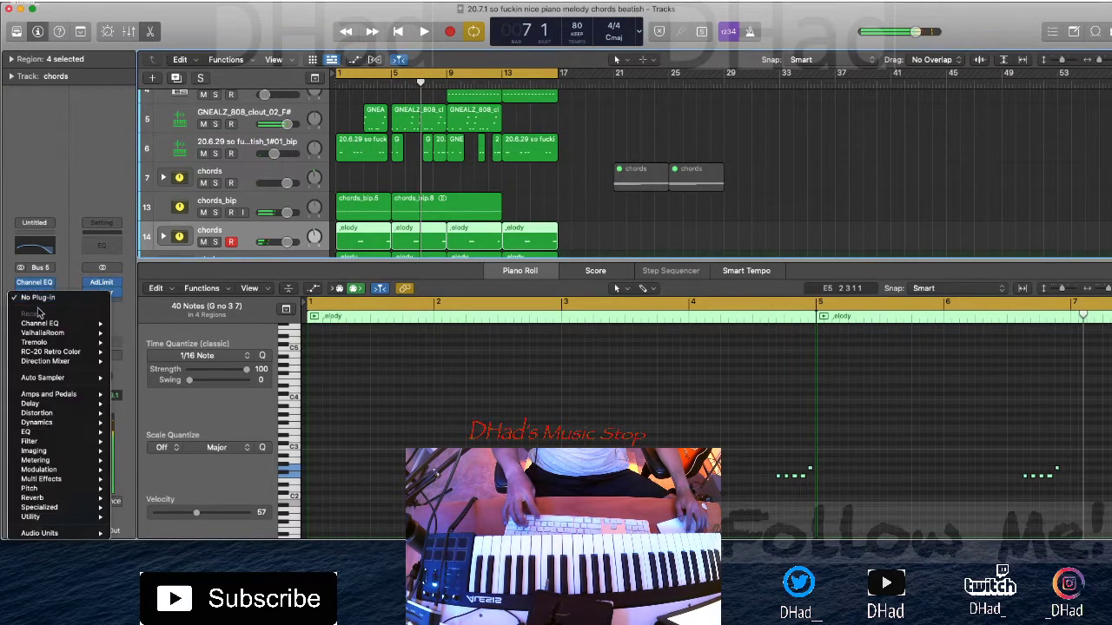
left_click(319, 448)
key("Return")
key("space")
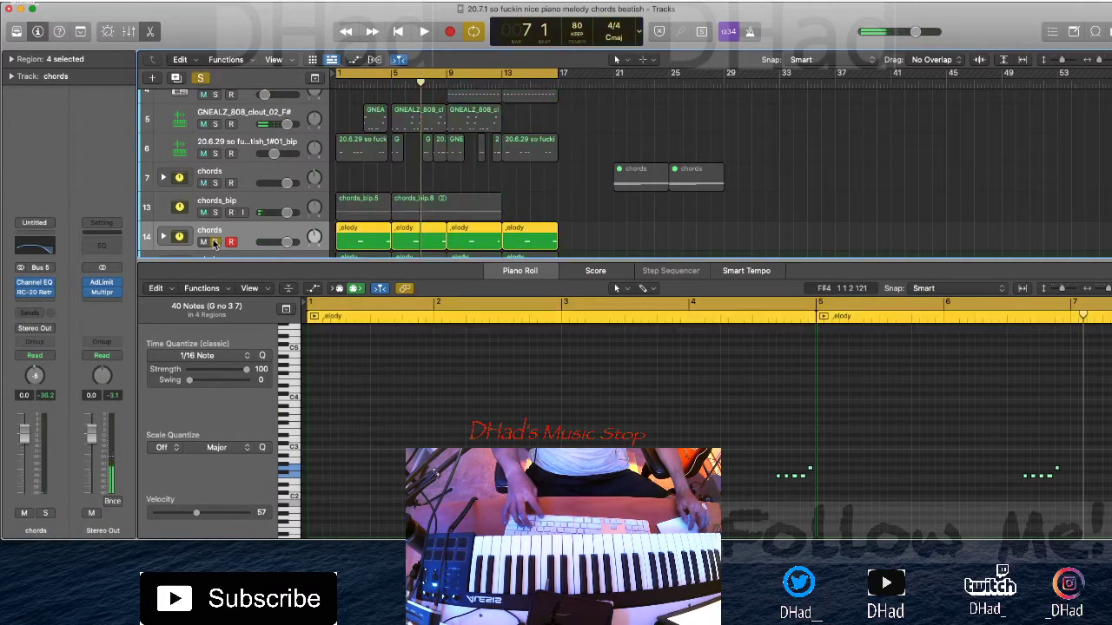
key("space")
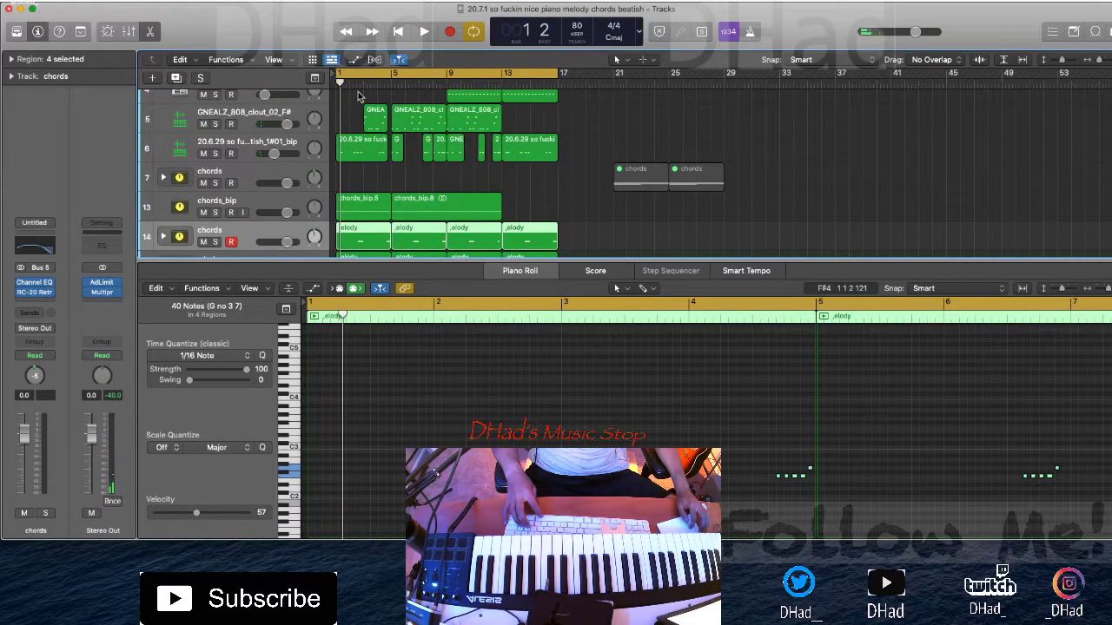
key("space")
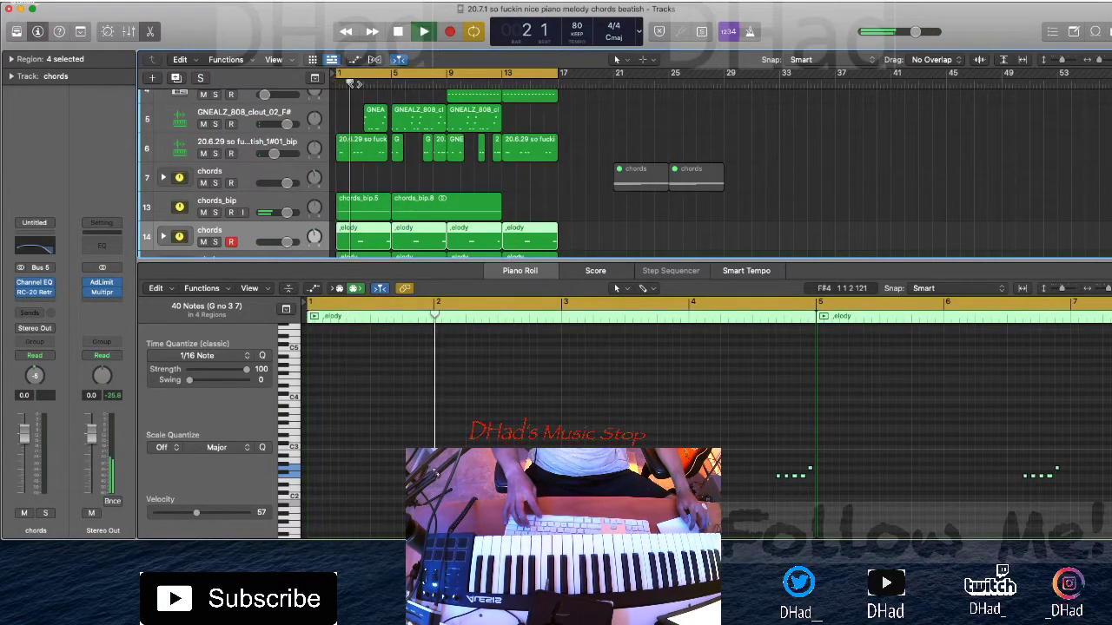
left_click(204, 241)
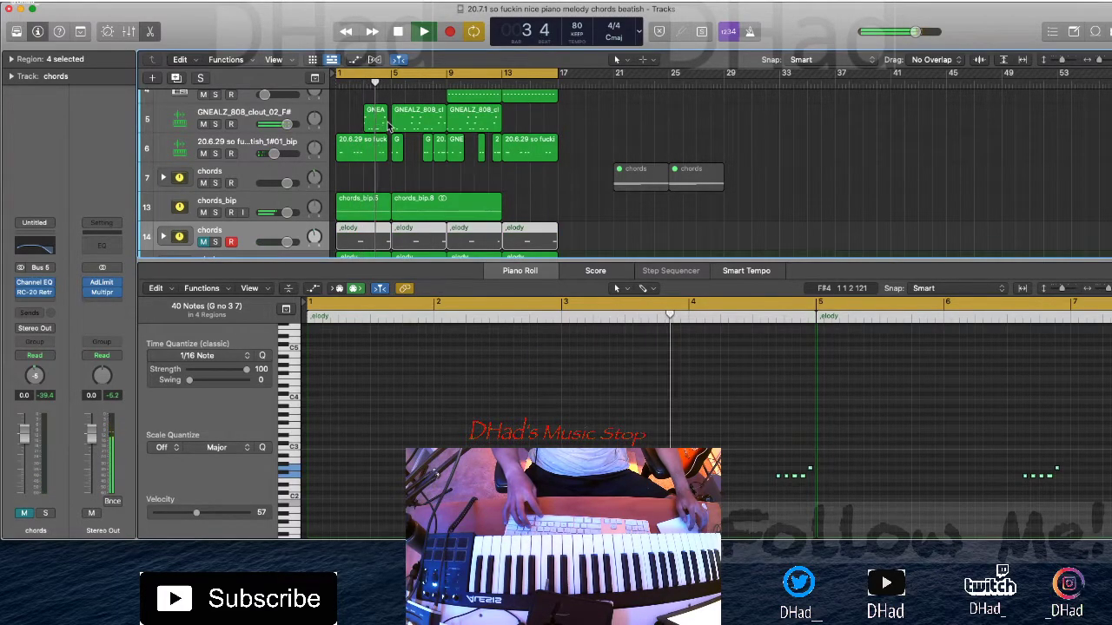
key("comma")
key("comma")
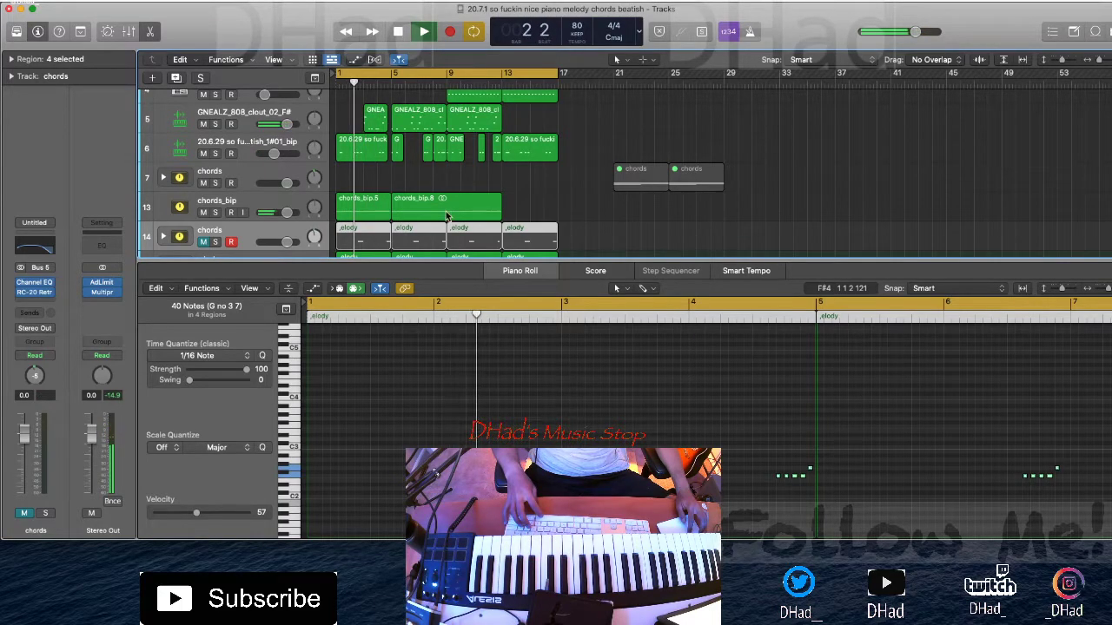
left_click(203, 241)
key("comma")
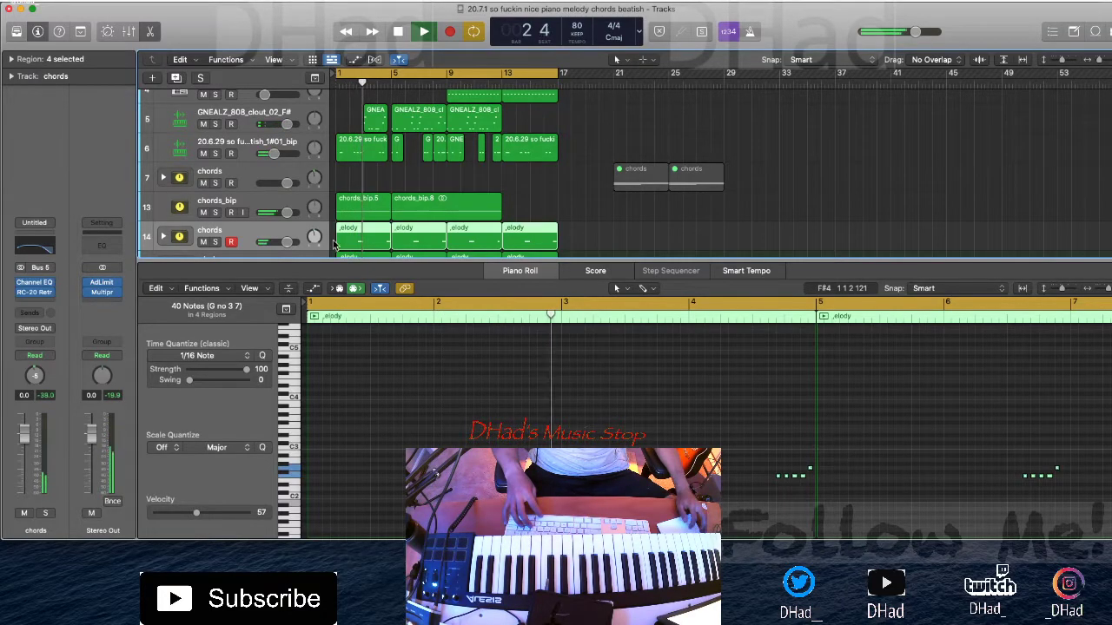
Step: Insert TDR Kotelnikov on track 14 after RC-20 and raise its output gain to 8.1 dB
key("space")
left_click(51, 301)
mouse_move(69, 534)
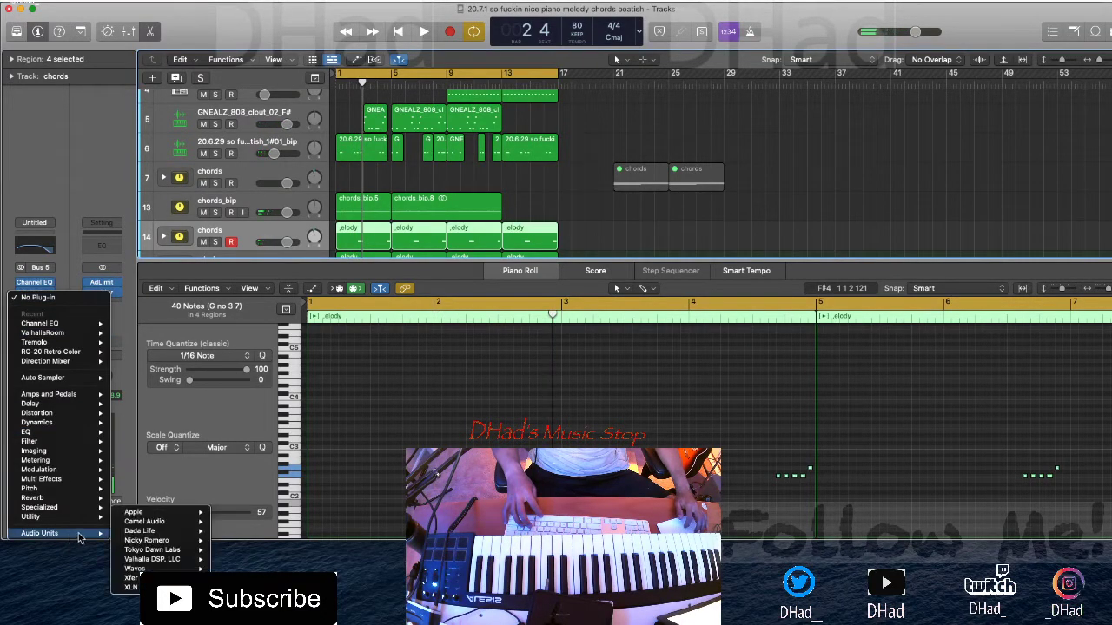
mouse_move(197, 553)
left_click(245, 551)
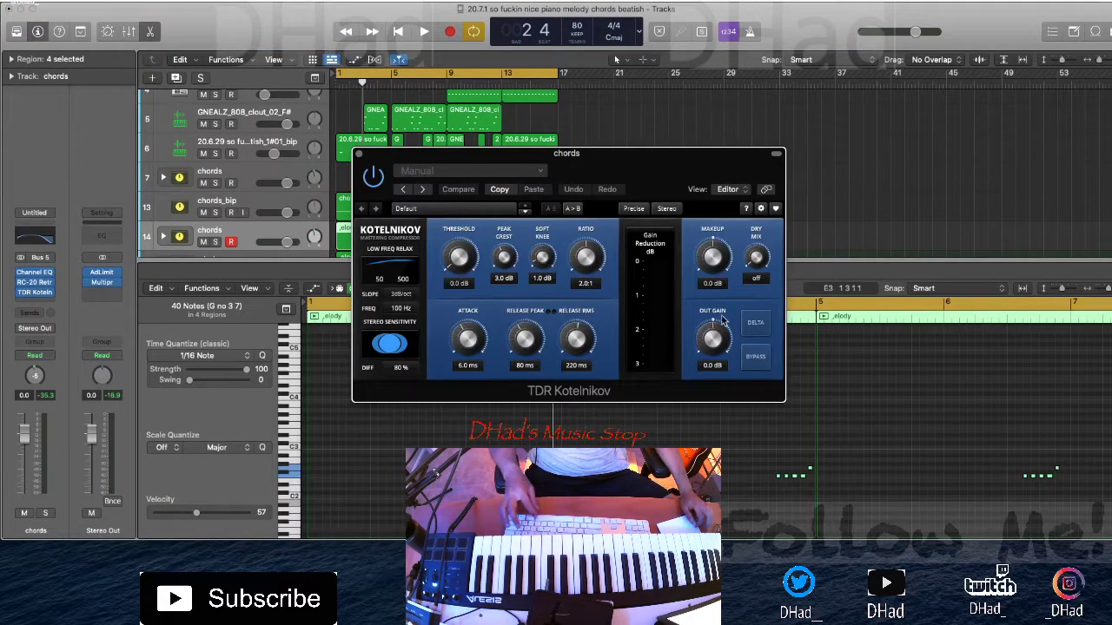
key("space")
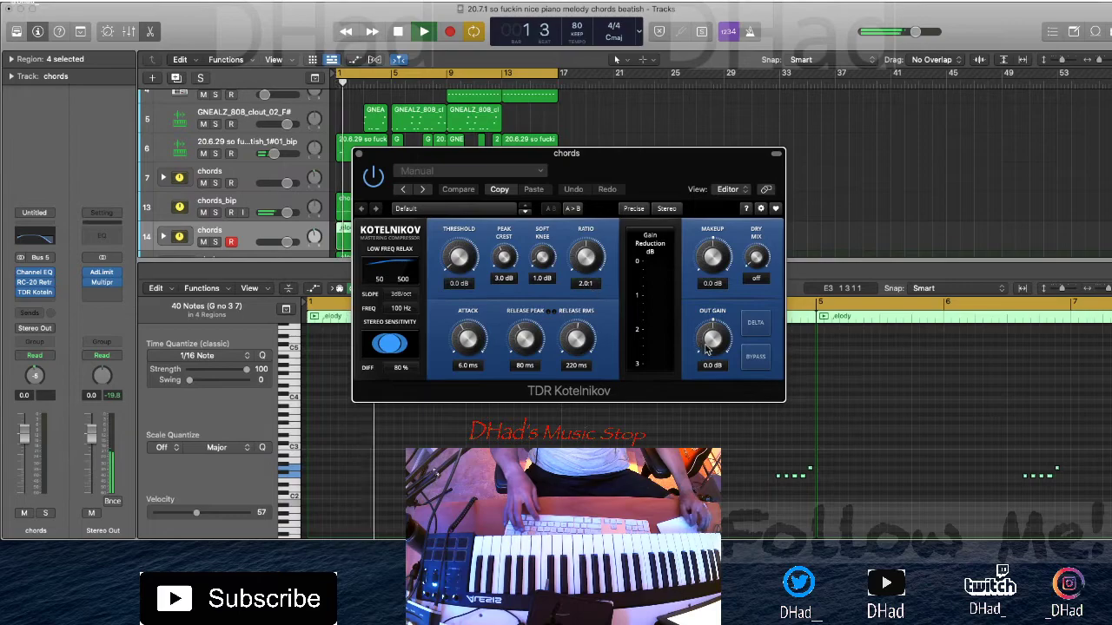
left_click_drag(708, 347, 708, 342)
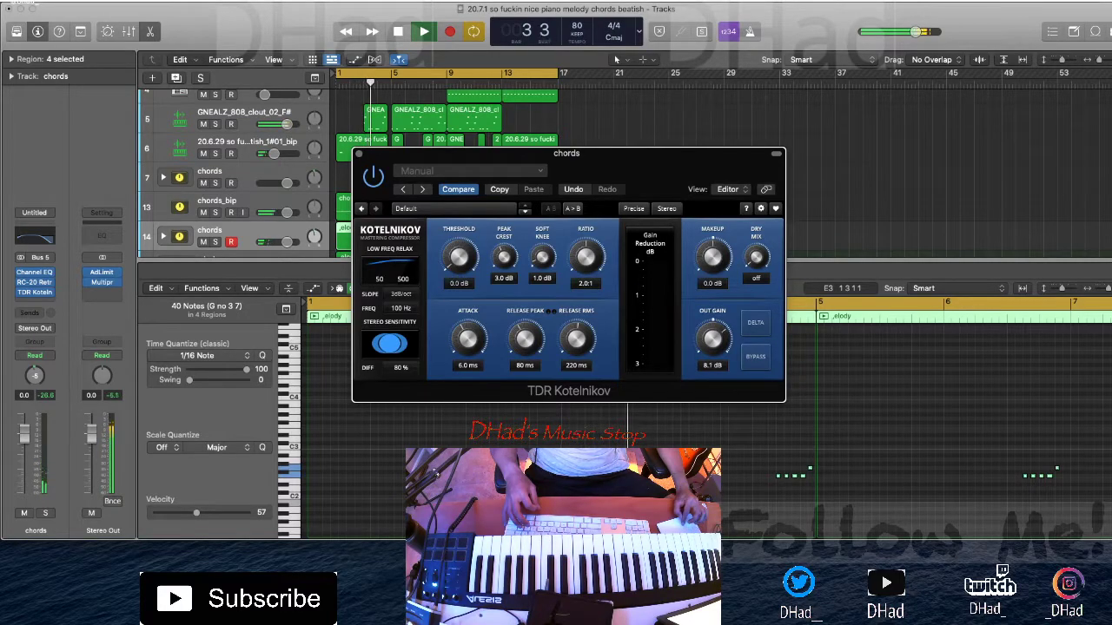
left_click(360, 155)
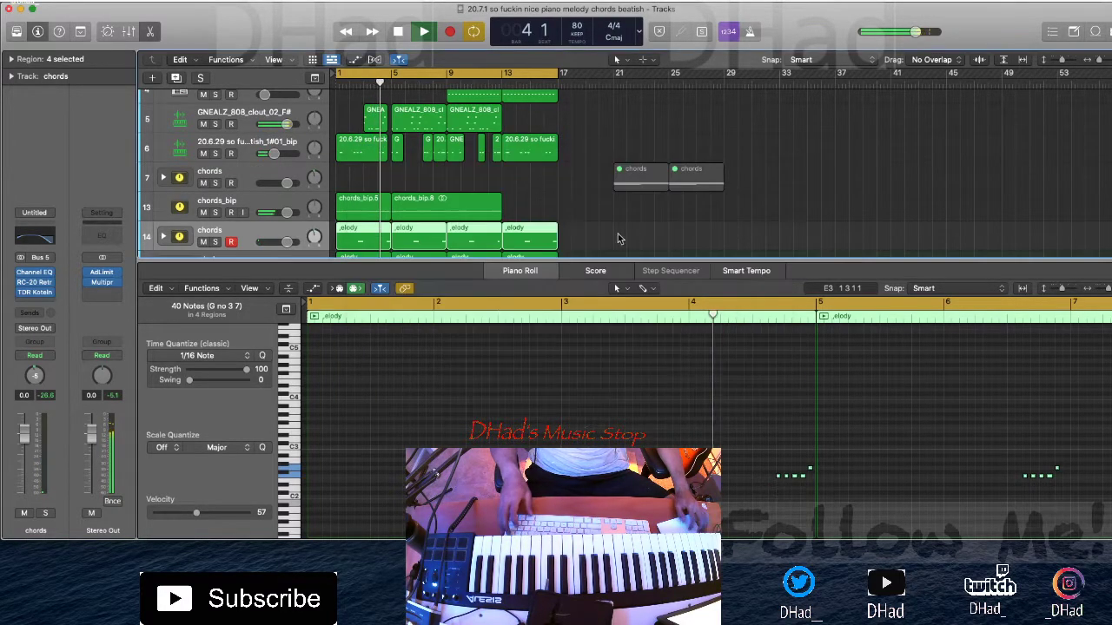
Step: Transpose all track 14 ,elody notes up one octave and close the Piano Roll
key("super+a")
key("alt+shift+Up")
left_click(380, 80)
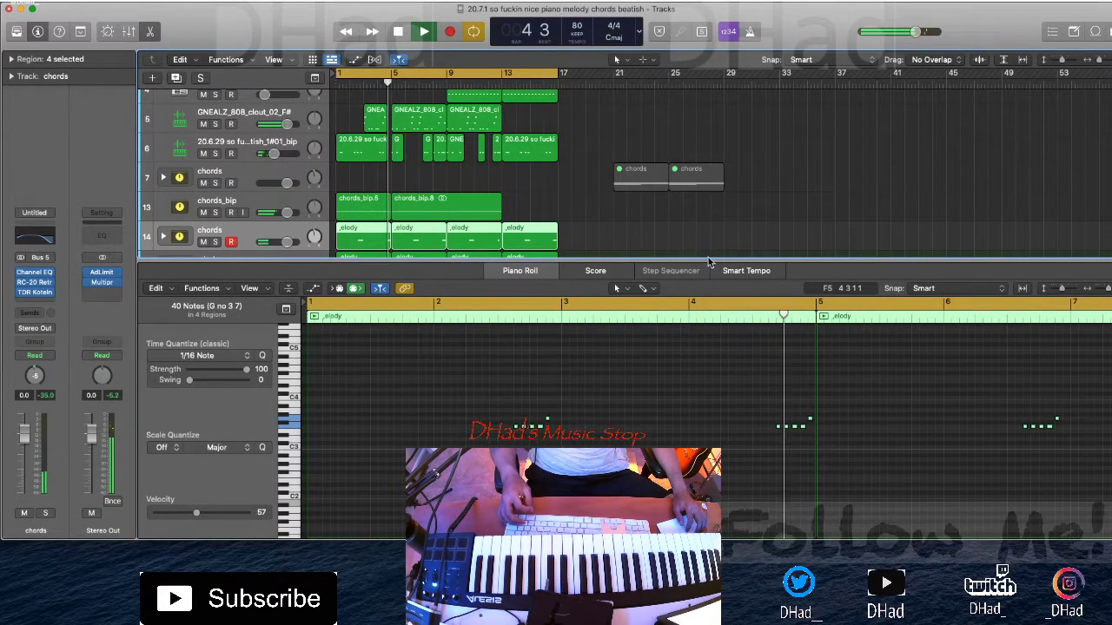
key("e")
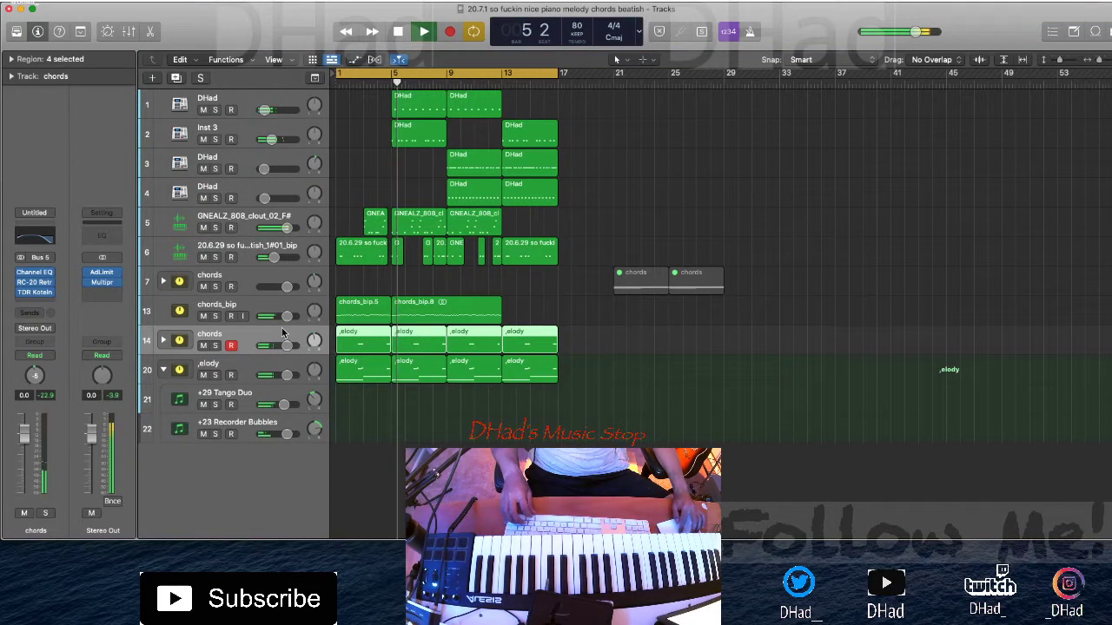
Step: Insert the Dimension Expander effect on track 14 after TDR Kotelnikov
left_click(46, 292)
left_click(31, 299)
left_click(31, 299)
left_click(31, 305)
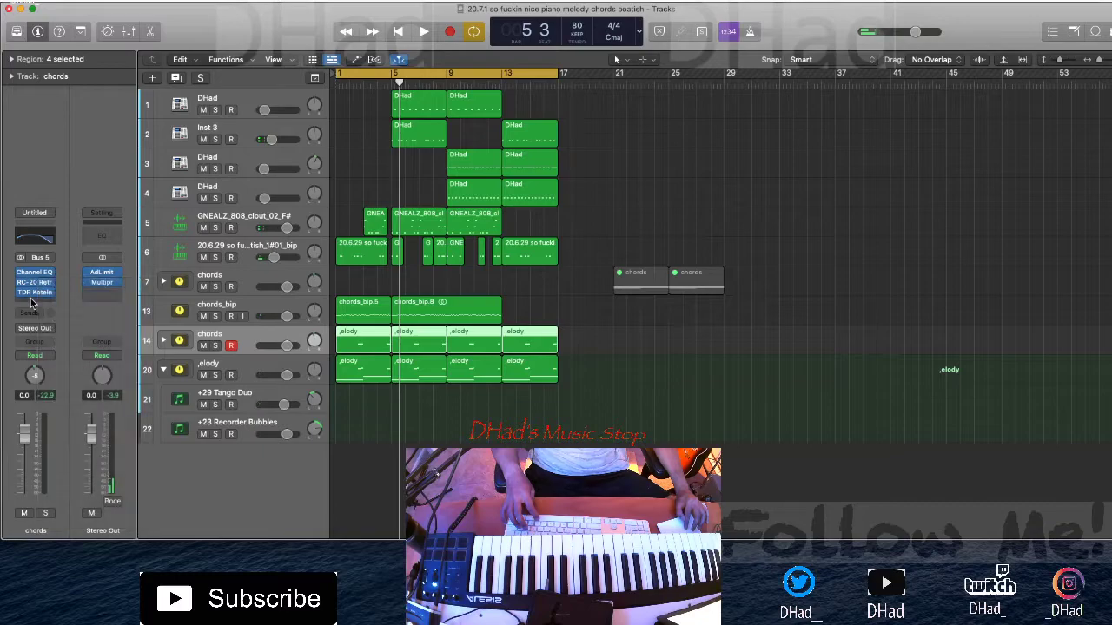
left_click(32, 309)
mouse_move(76, 532)
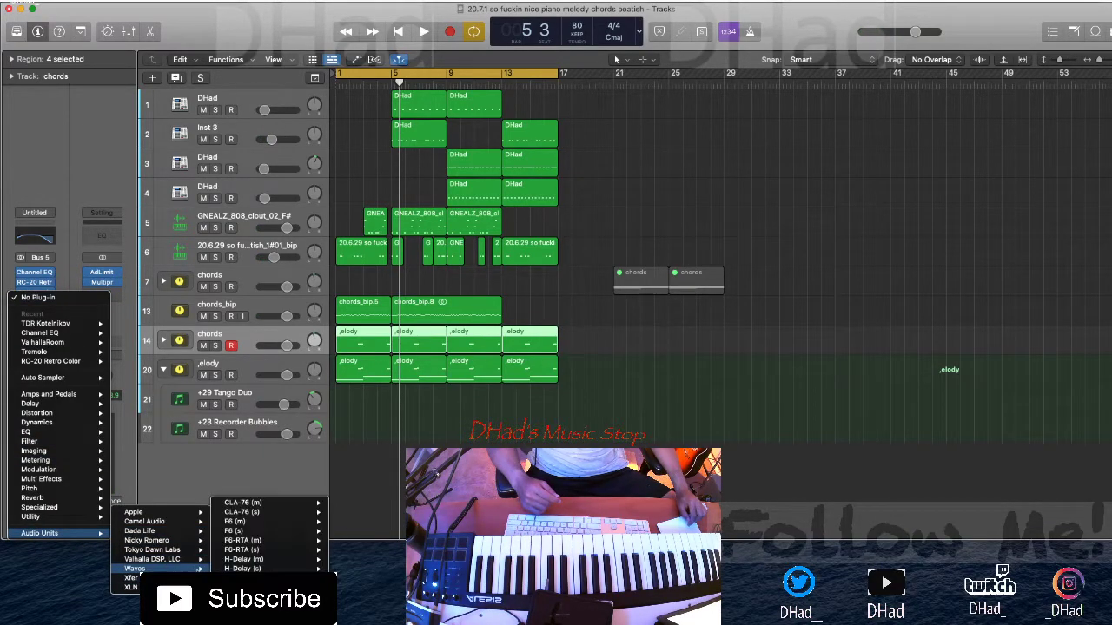
left_click(252, 578)
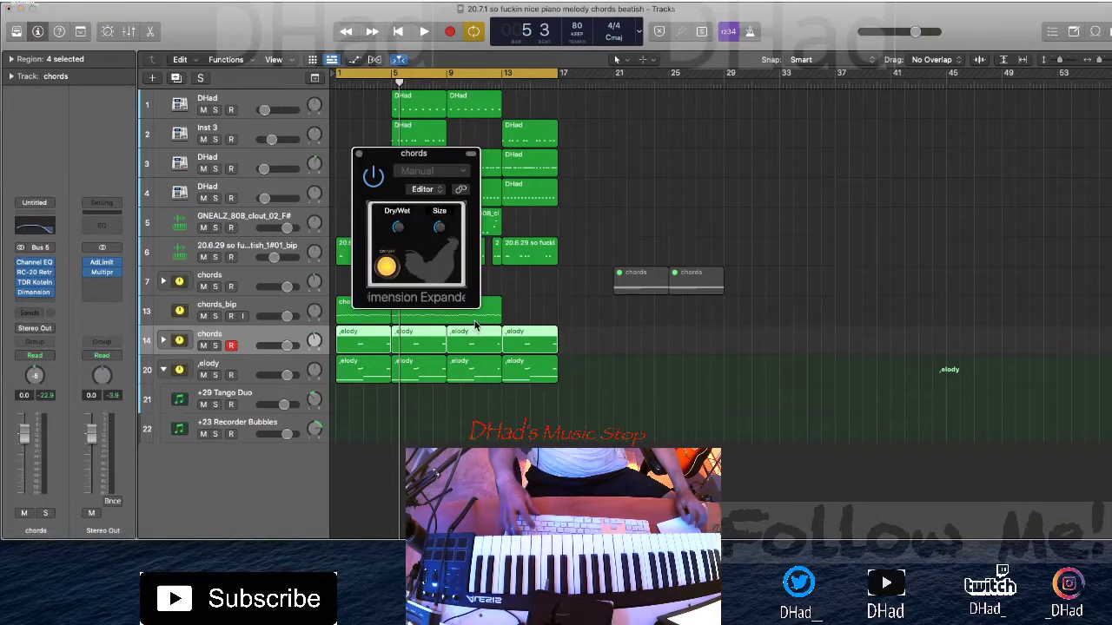
Step: Switch track 14 to Latch and record Dimension Expander Size and Dry/Wet automation while cycling bars 2 and 3
key("space")
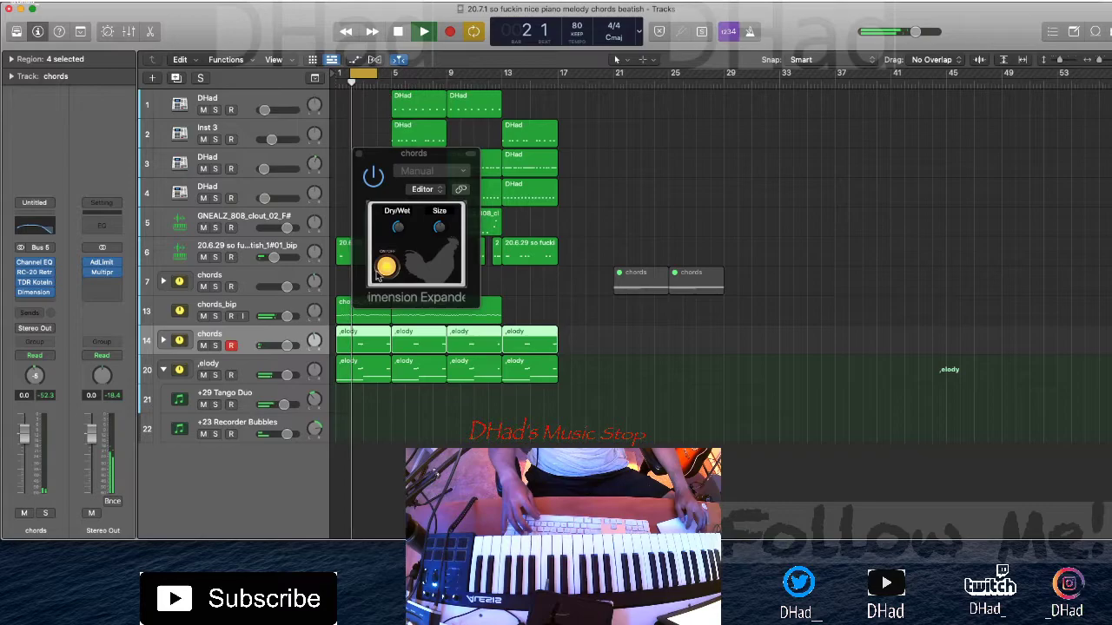
left_click(45, 362)
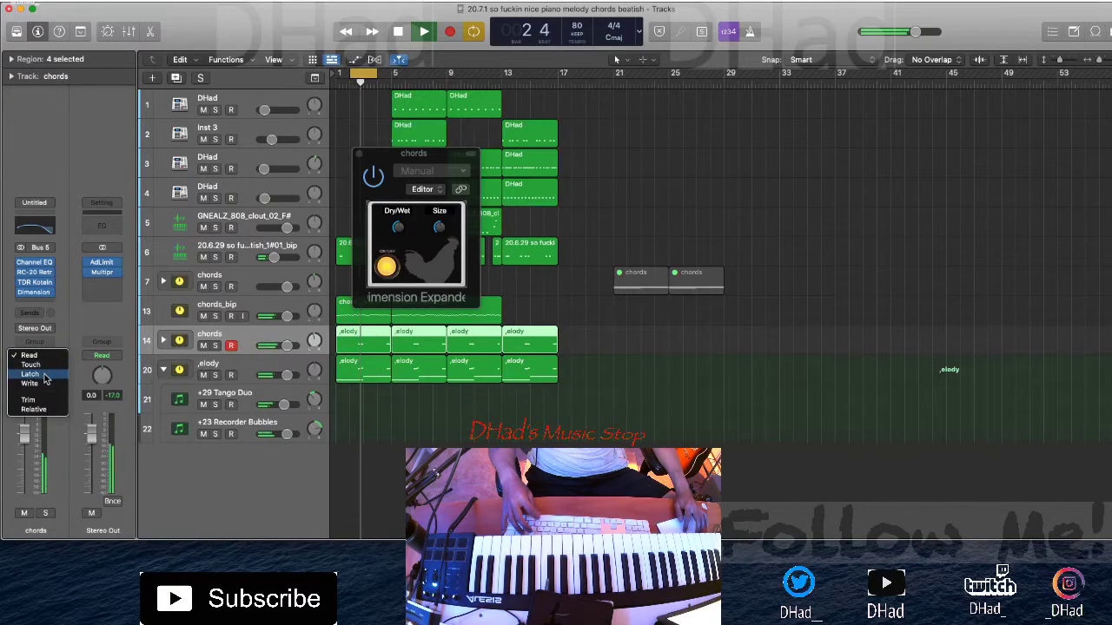
left_click(35, 395)
left_click(442, 230)
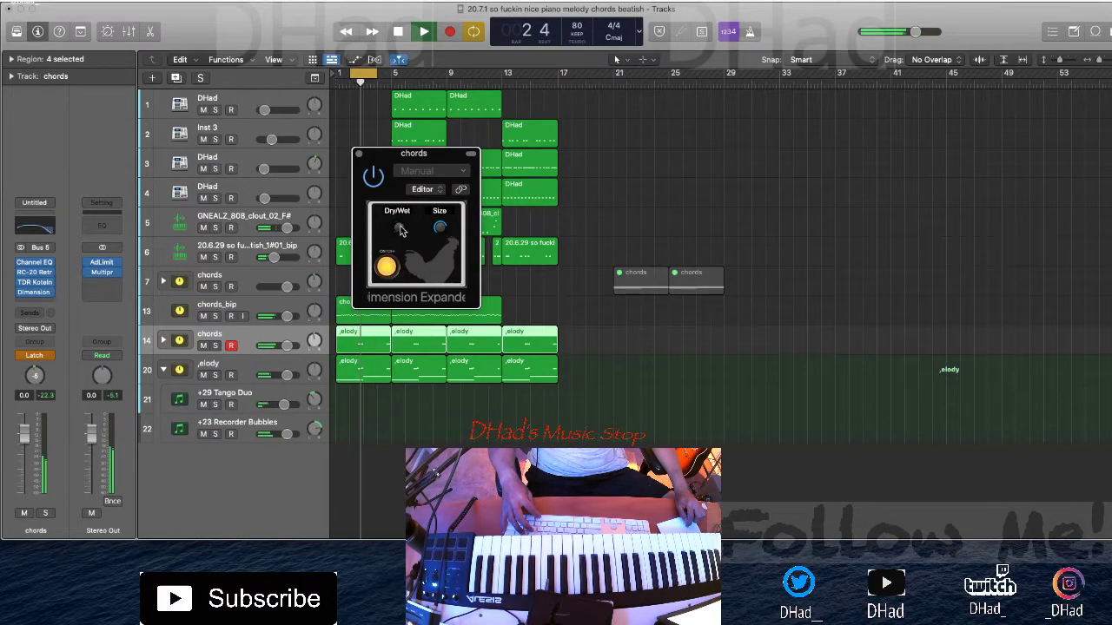
key("space")
left_click(359, 154)
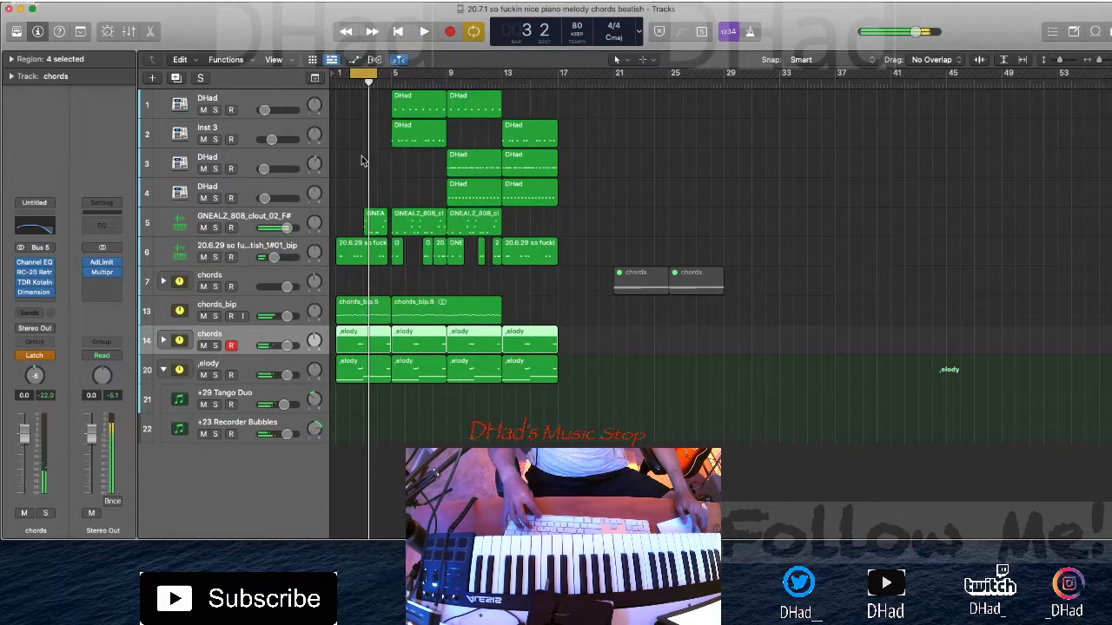
Step: Flatten the track 14 Dimension Expander Size automation to 77 % and return the track to Read mode
key("a")
left_click(278, 373)
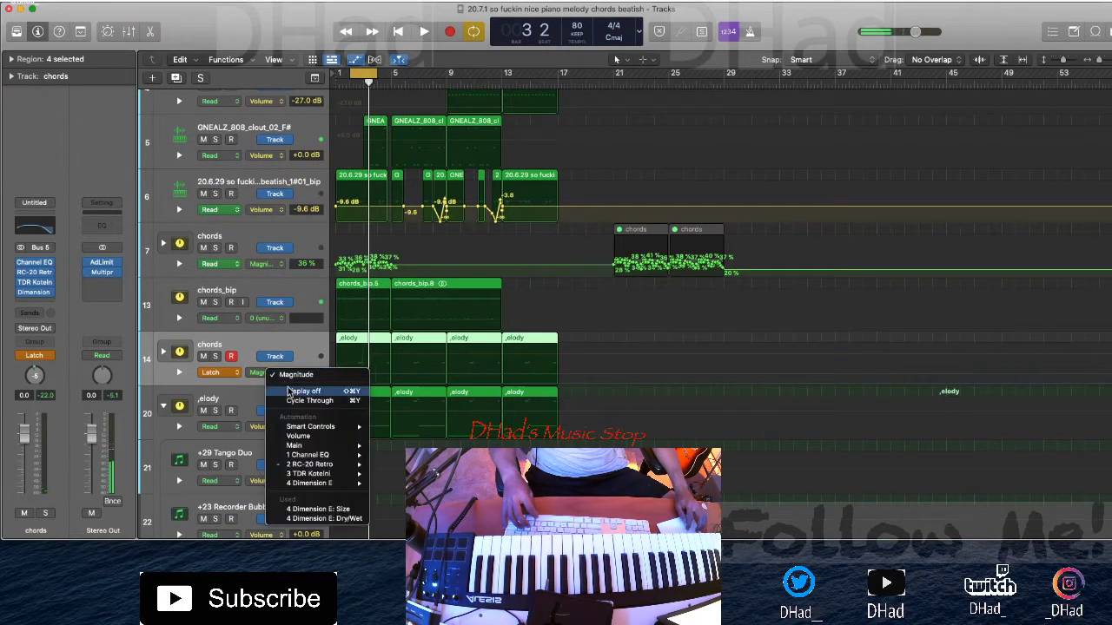
left_click(325, 509)
left_click_drag(372, 357, 338, 354)
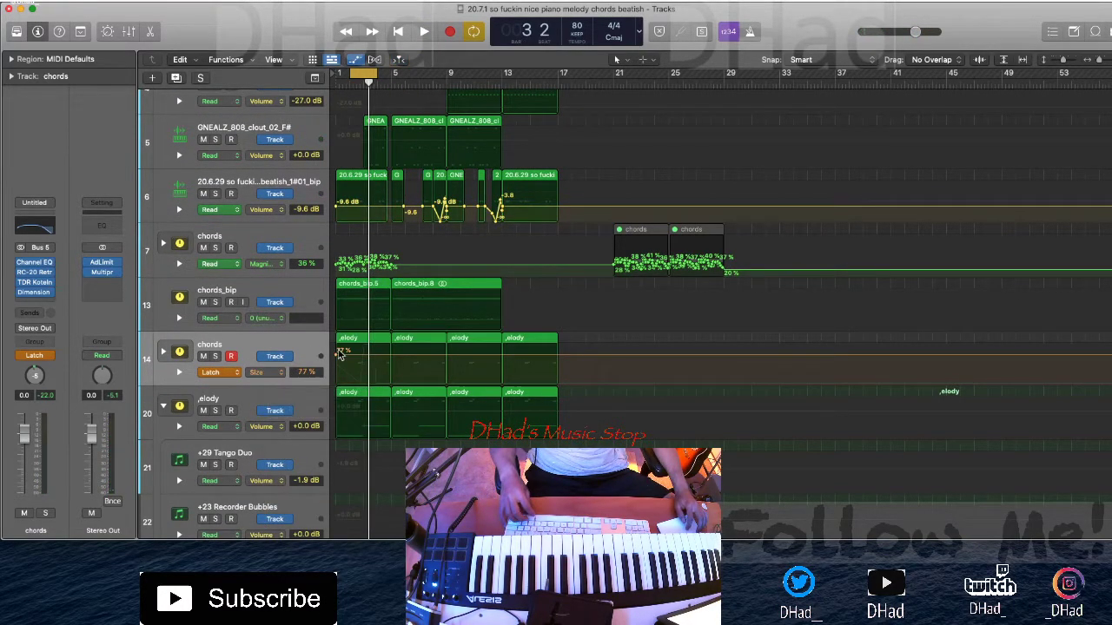
left_click(265, 371)
left_click(222, 372)
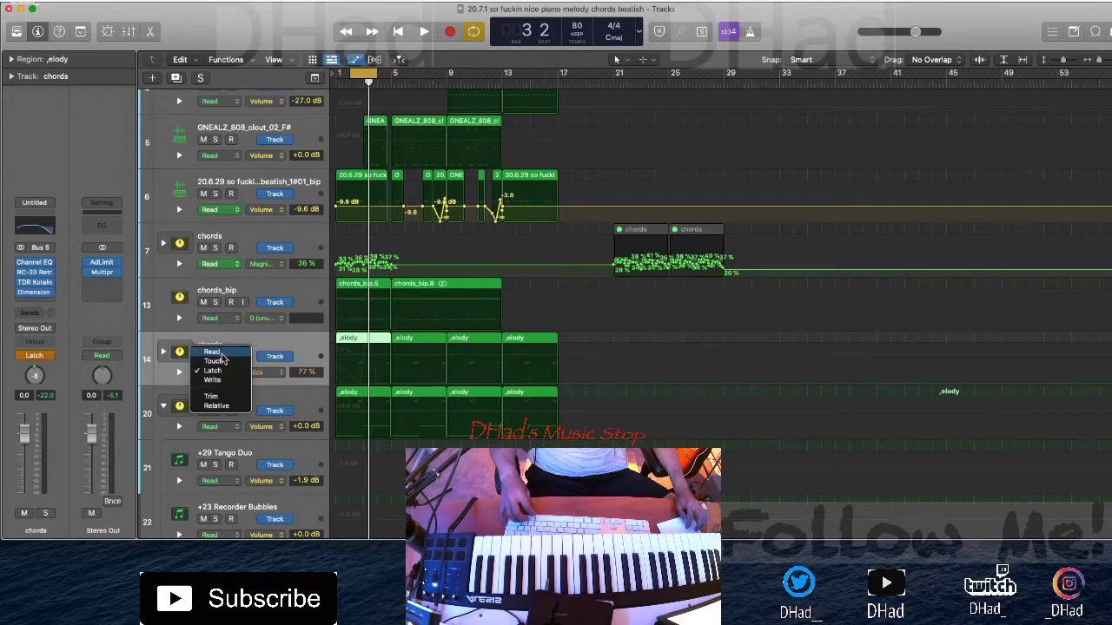
left_click(212, 352)
Step: Simplify the track 14 Dry/Wet automation to a short ramp from 0 to 100 before bar 3 and play it back
left_click(265, 372)
mouse_move(321, 510)
left_click(423, 390)
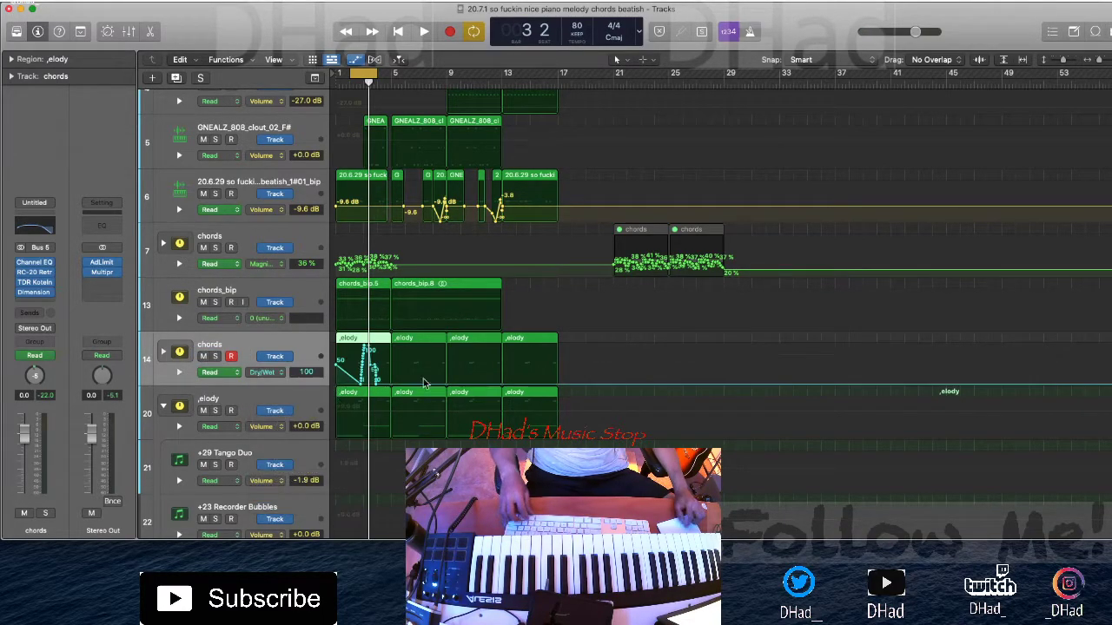
key("z")
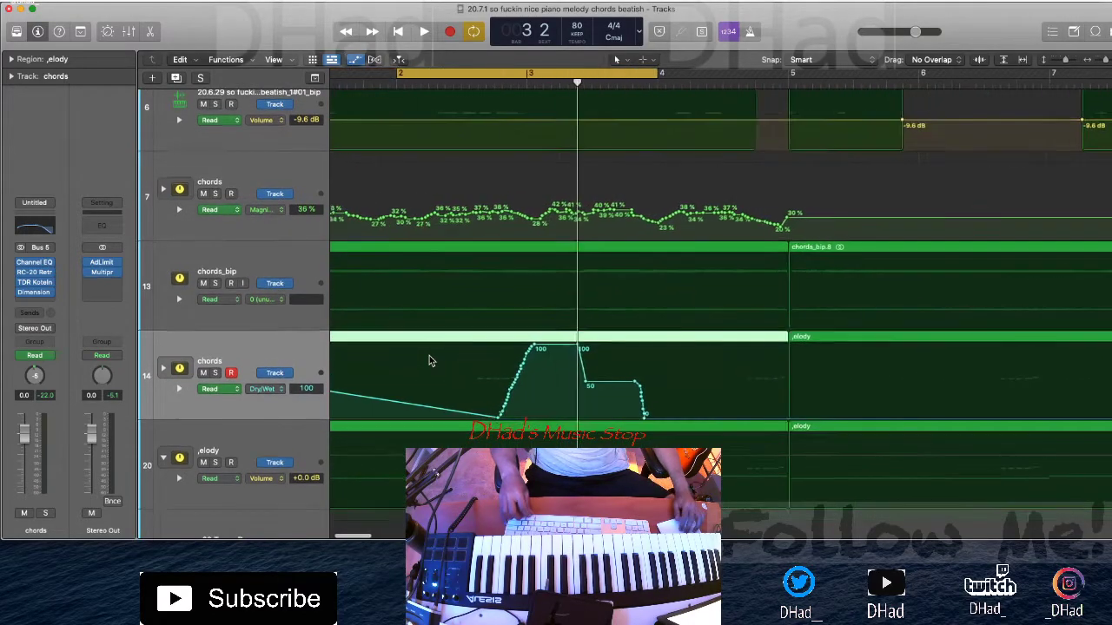
mouse_move(514, 417)
left_mouse_down()
mouse_move(492, 417)
mouse_move(516, 345)
mouse_move(486, 345)
mouse_move(857, 347)
mouse_move(530, 347)
left_mouse_up()
key("space")
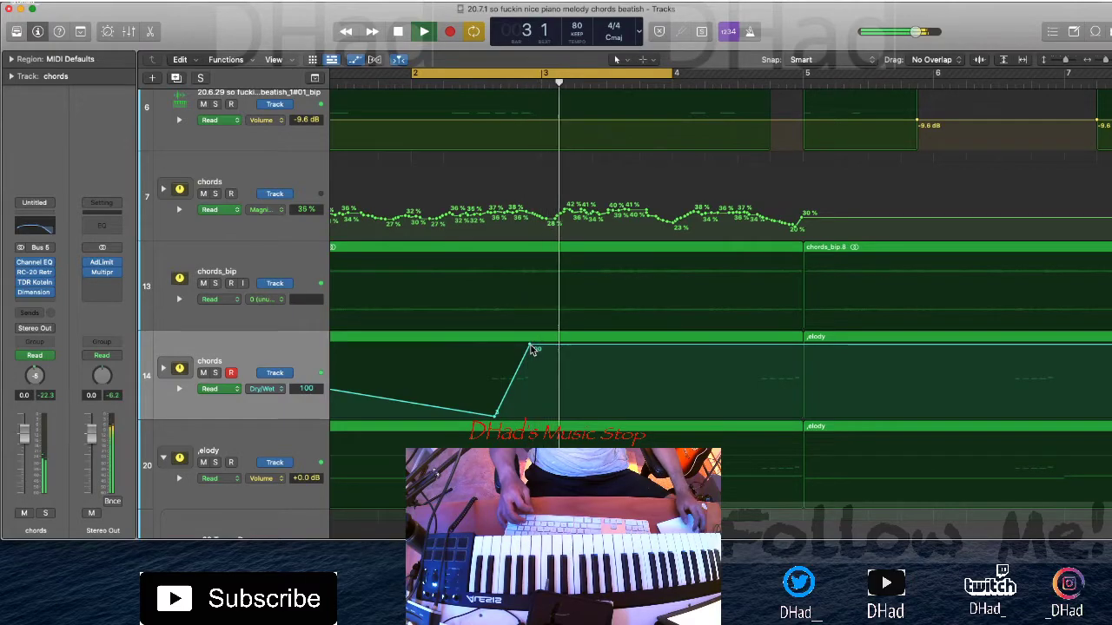
Step: Reshape the track 14 Dry/Wet automation to peak at 100 midway through bar 2 and fall to 0 late in bar 3
left_click_drag(495, 415, 531, 416)
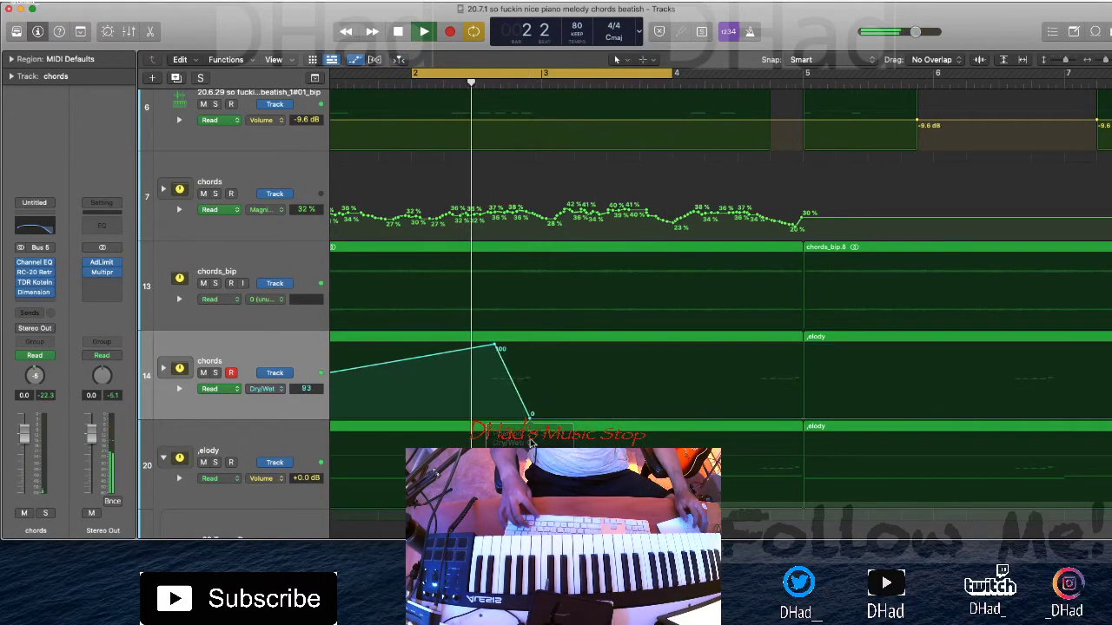
left_click_drag(531, 416, 502, 416)
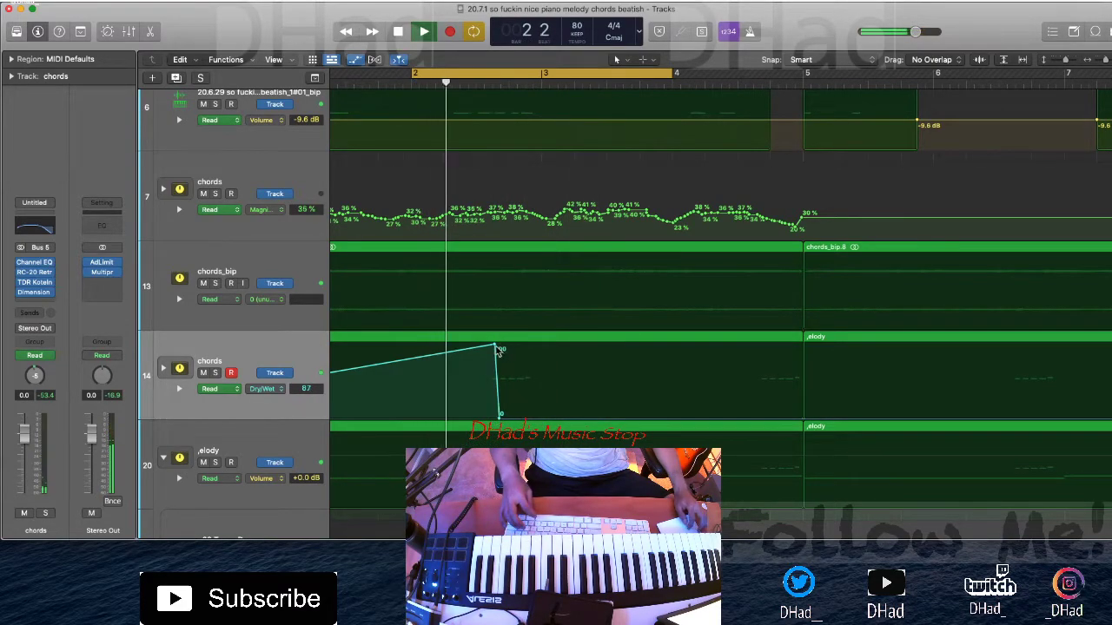
left_click(34, 294)
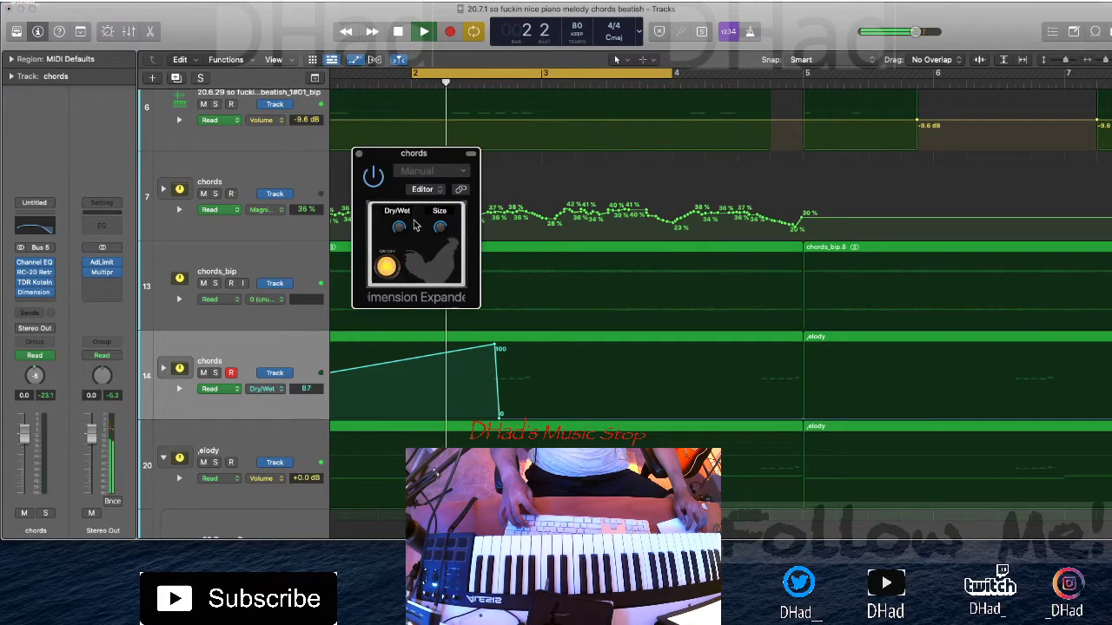
left_click_drag(497, 347, 485, 347)
left_click(644, 423)
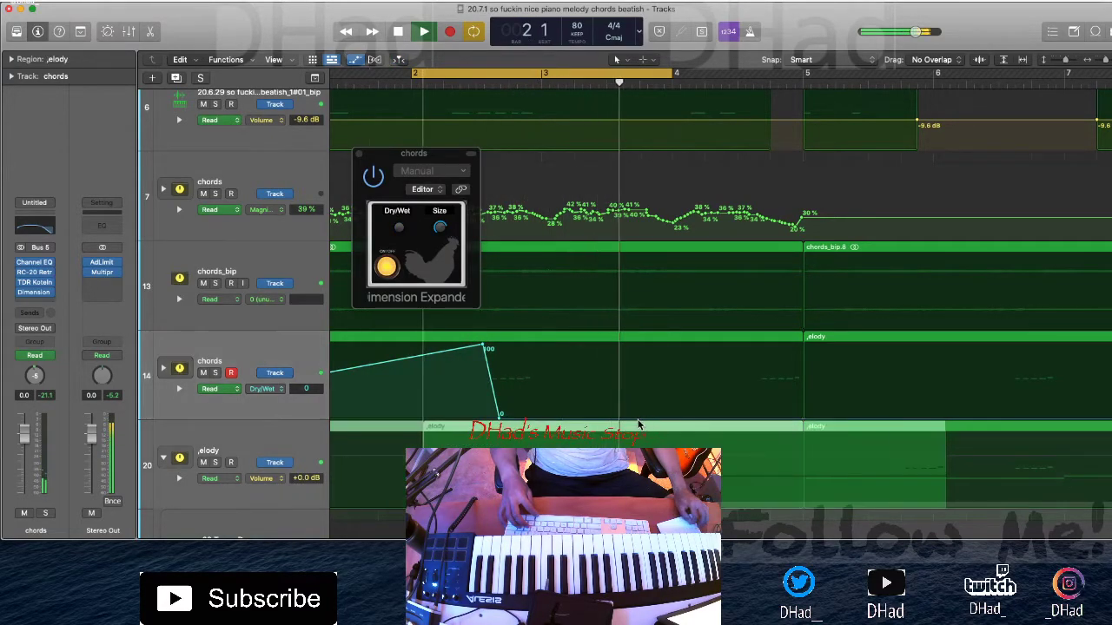
left_click_drag(499, 414, 640, 415)
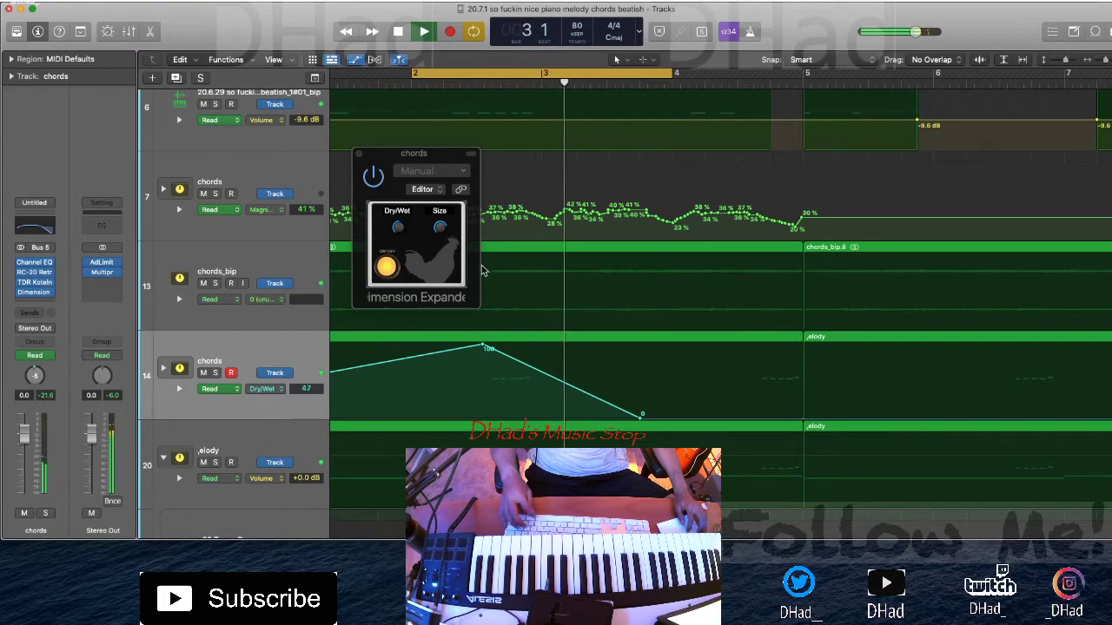
double_click(640, 424)
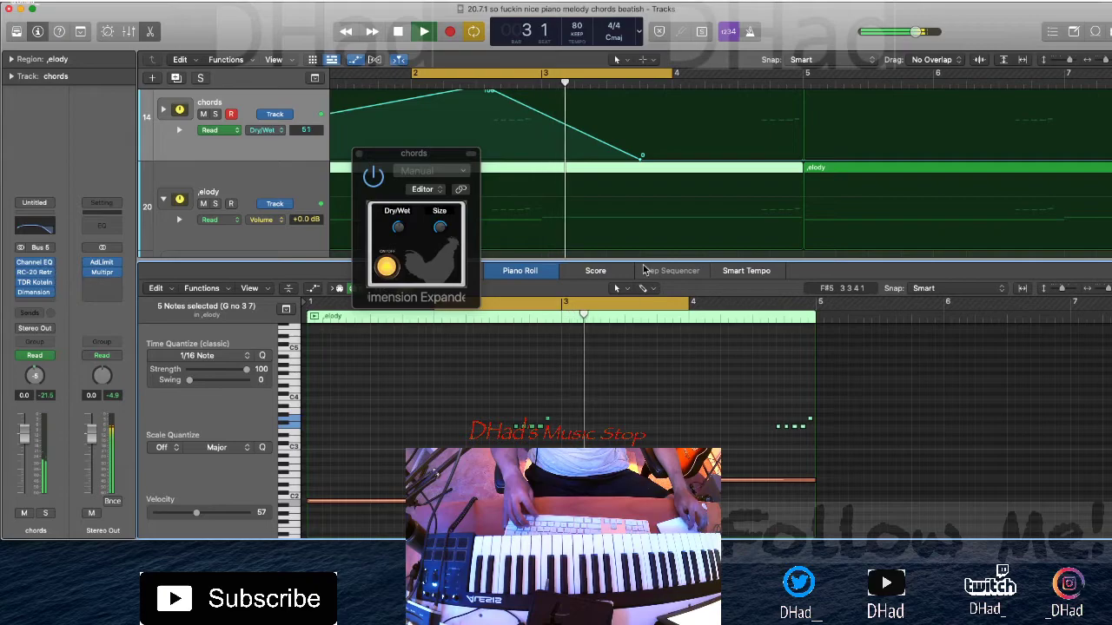
Step: Close the piano roll, automation view and Dimension Expander, turn off cycling and play the arrangement from bar 1
key("e")
left_click(641, 211)
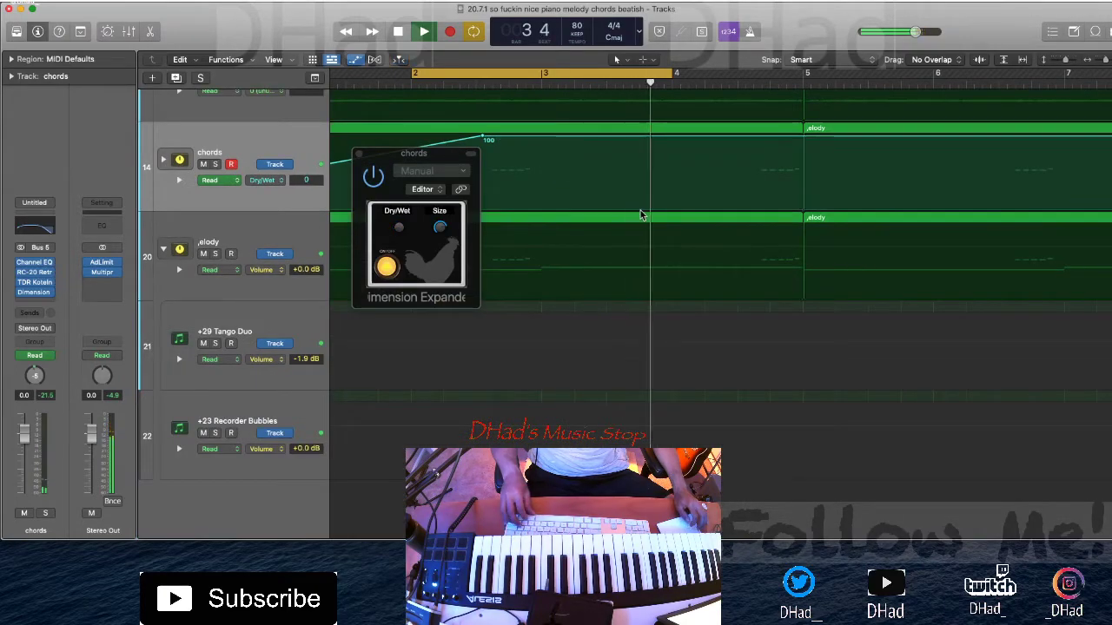
key("a")
left_click(501, 73)
left_click(405, 39)
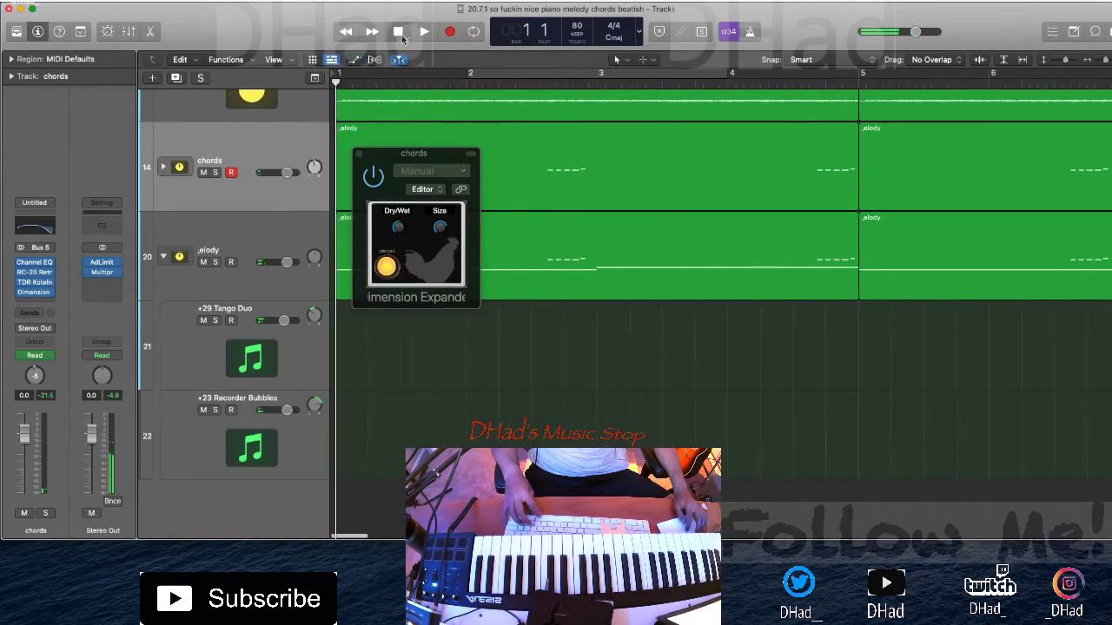
left_click(359, 154)
scroll(425, 183, "down", 6)
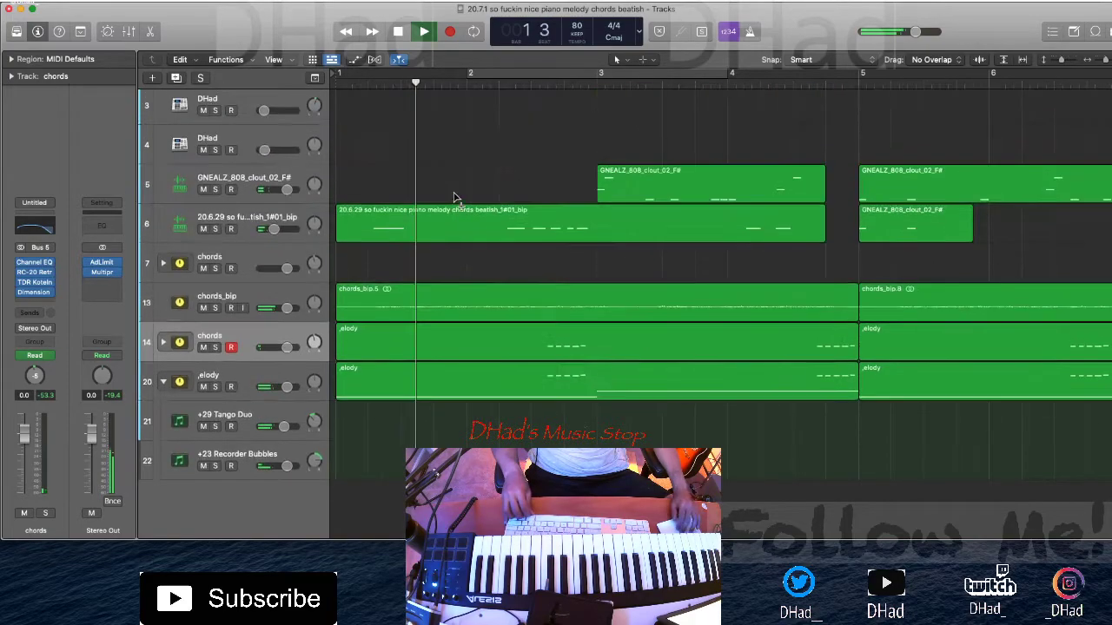
Step: Delete the first ,elody region, covering bars 1 to 4, from the doubled chords track 14
scroll(453, 193, "down", 3)
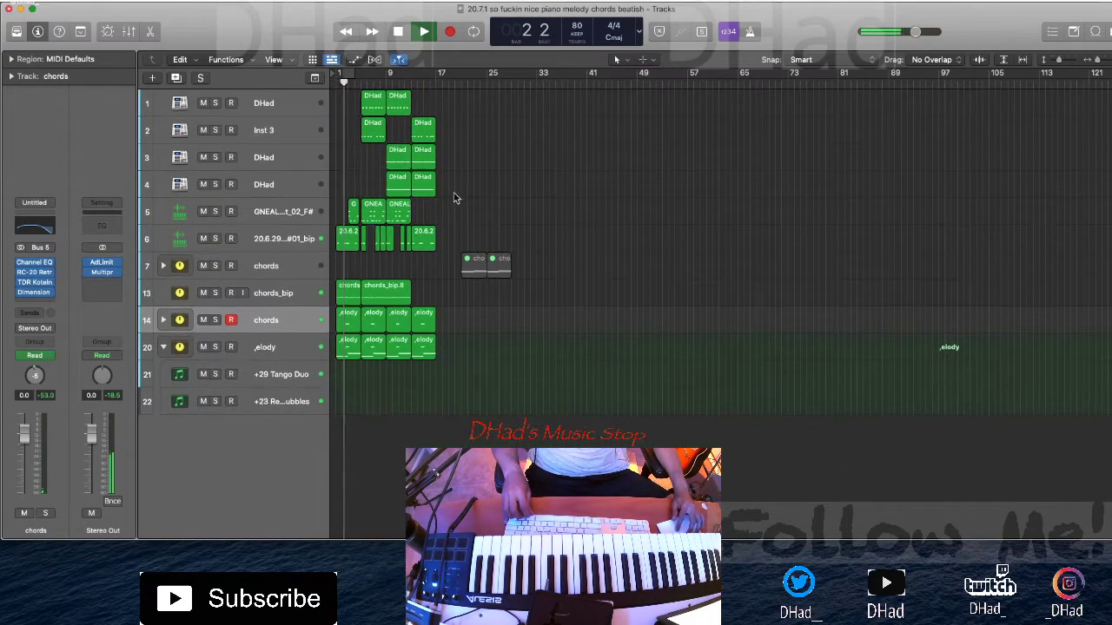
scroll(453, 199, "up", 6)
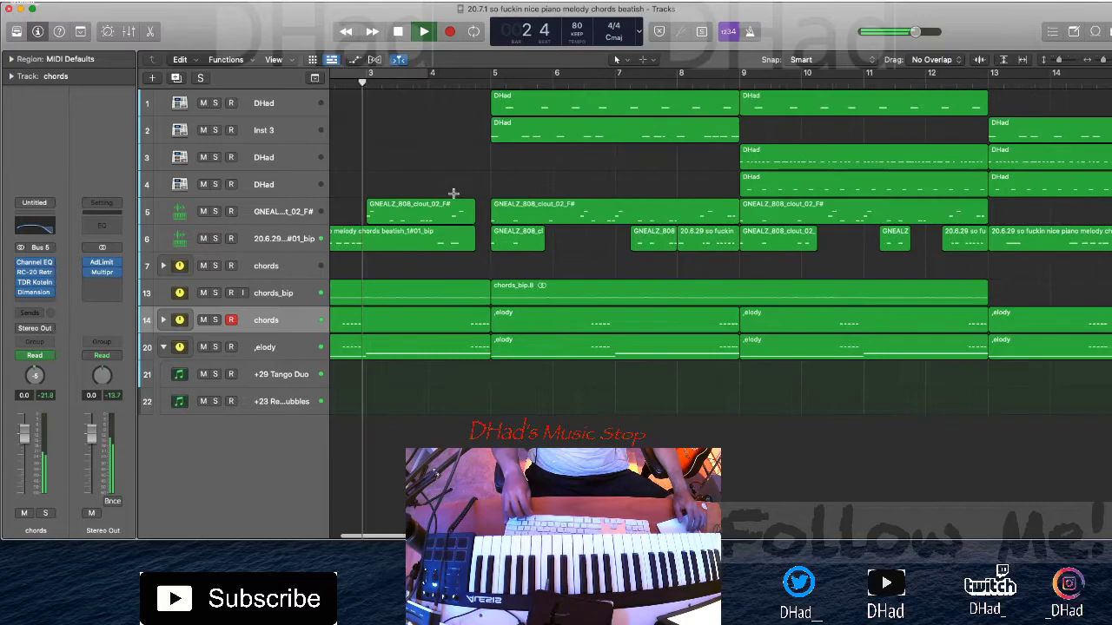
left_click(387, 311)
key("p")
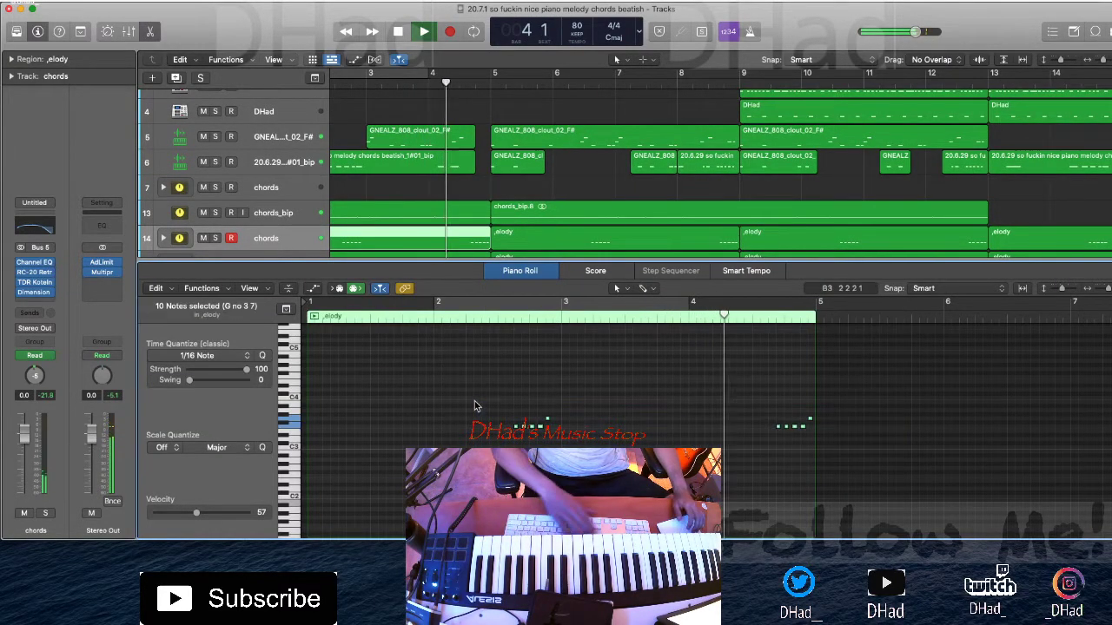
left_click(379, 236)
key("Delete")
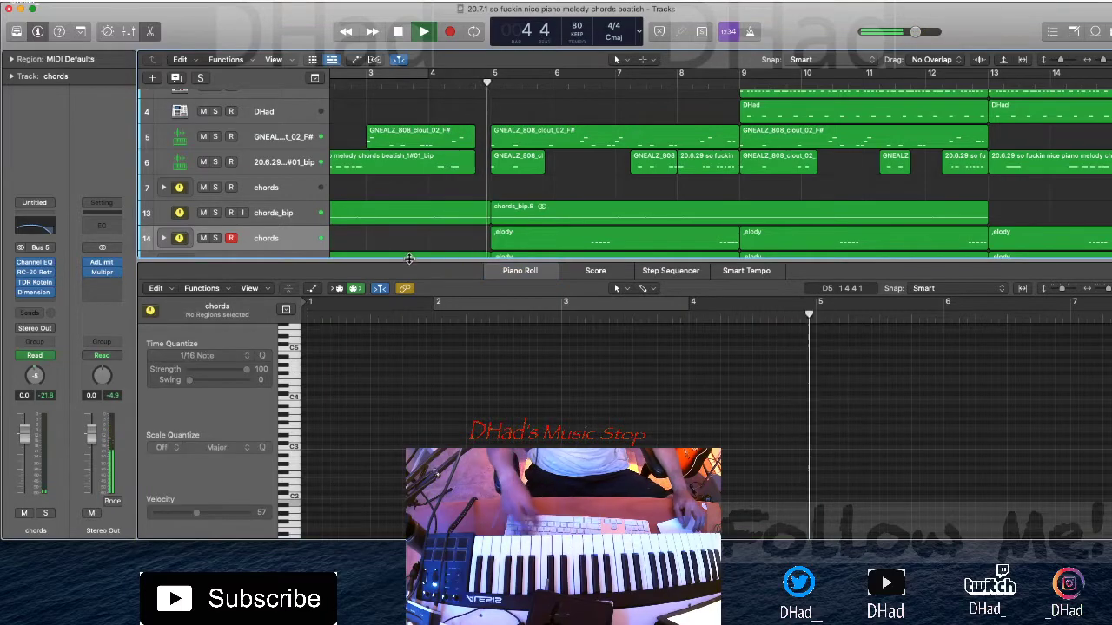
key("p")
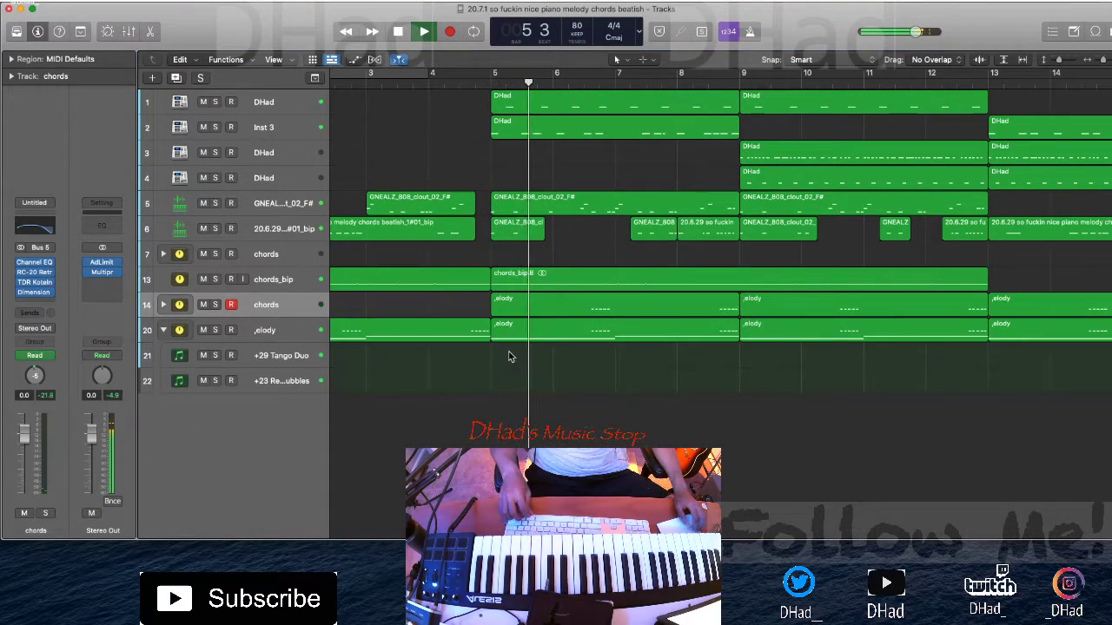
Step: Adjust the Tremolo depth on track 3 and lower the track's volume to -34.0 dB during playback
key("z")
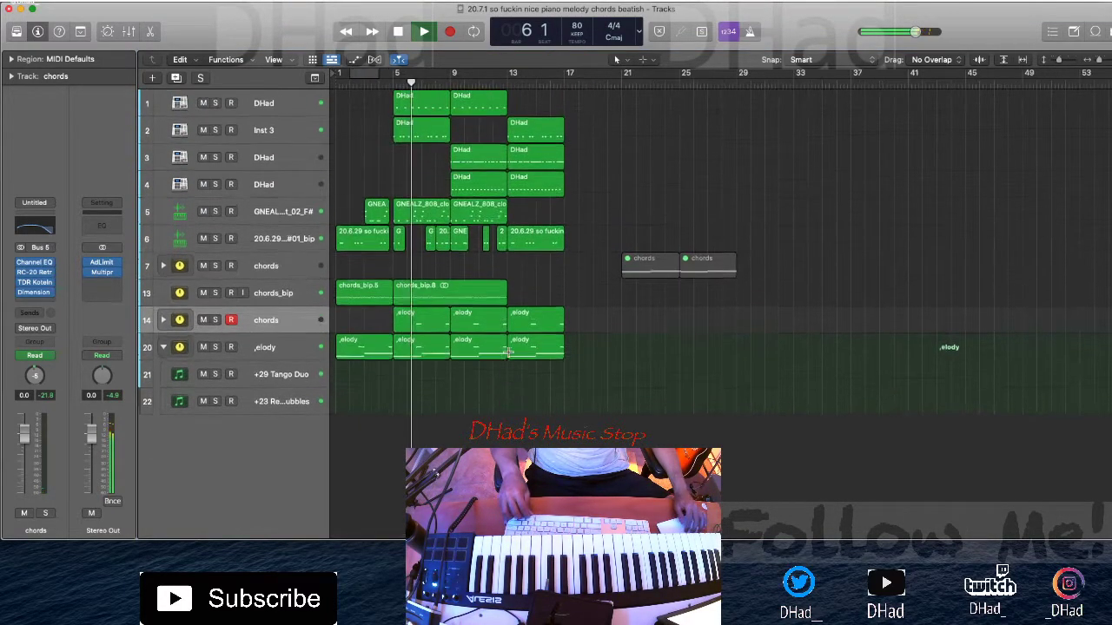
key("z")
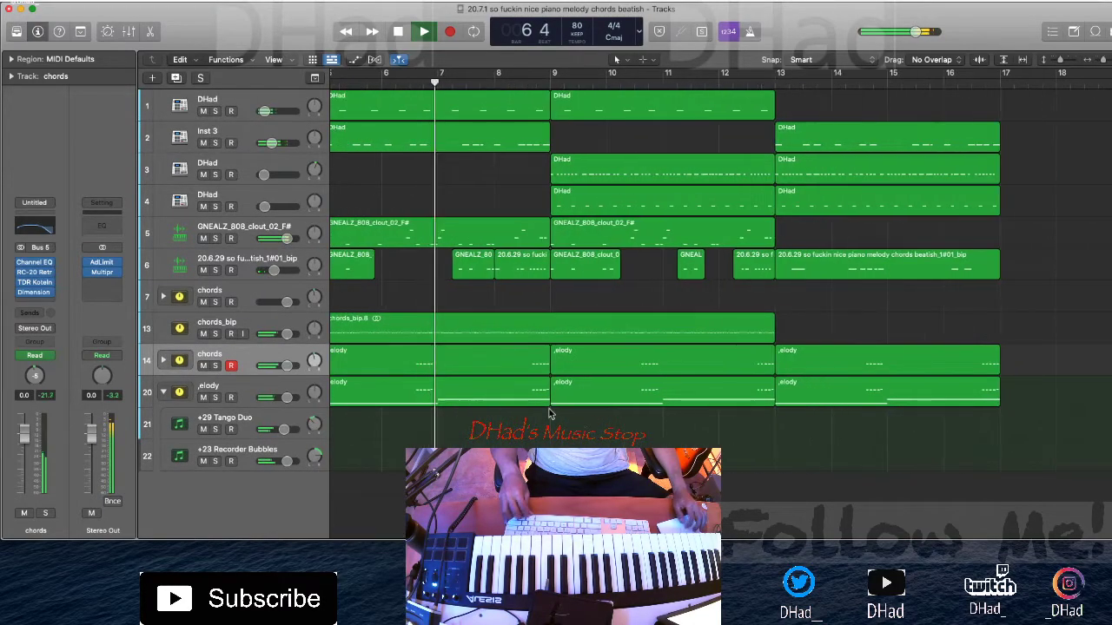
scroll(548, 409, "up", 4)
scroll(550, 412, "left", 5)
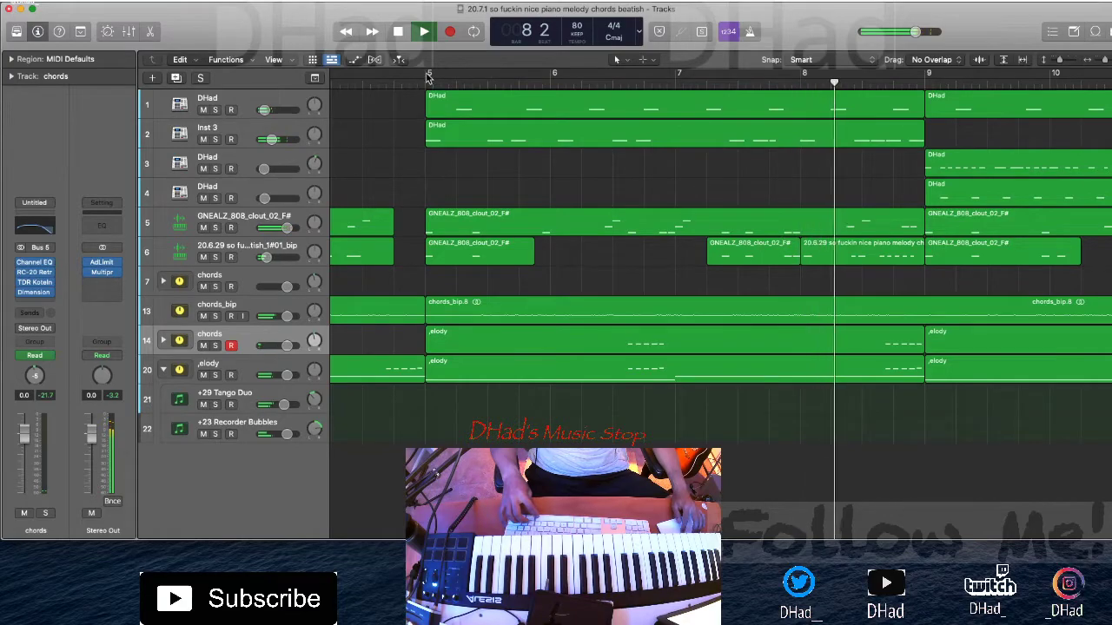
scroll(428, 78, "down", 5)
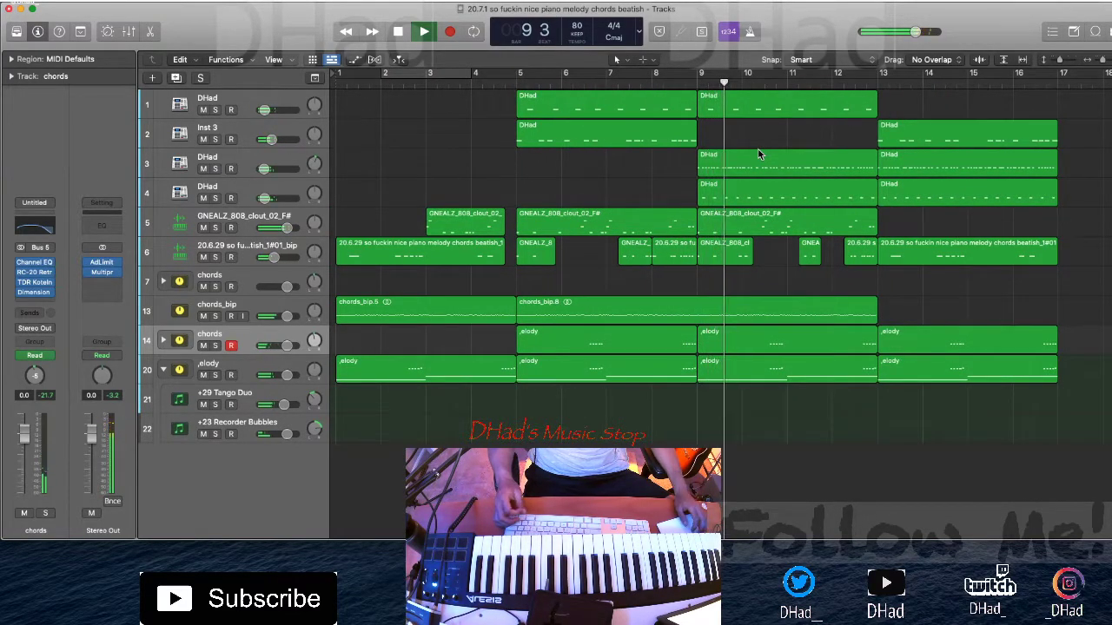
left_click(240, 165)
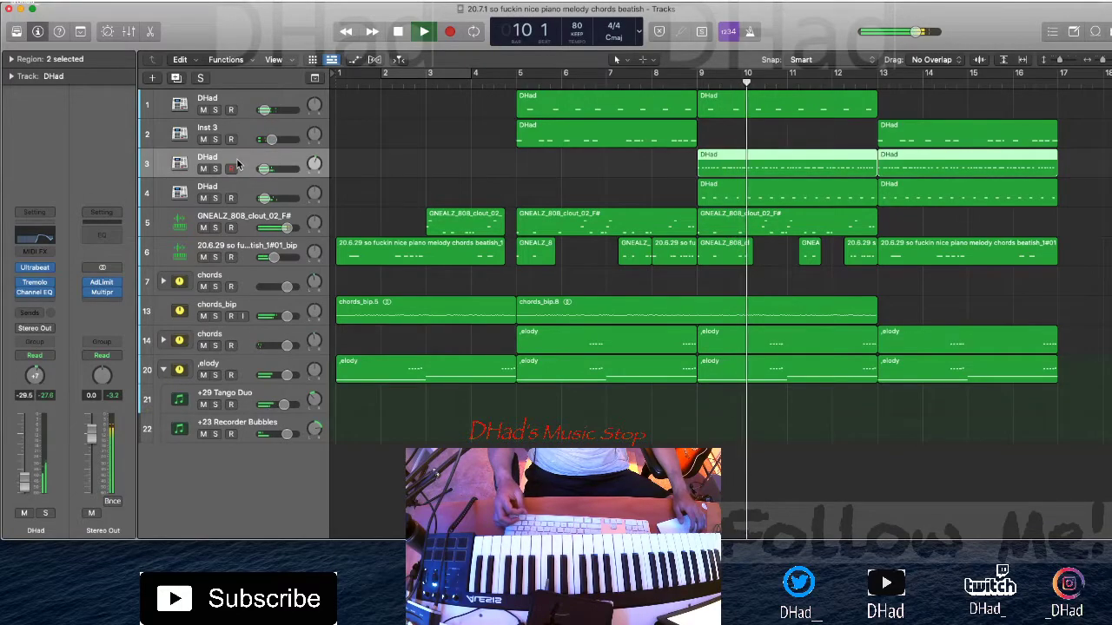
left_click(35, 282)
left_click_drag(451, 262, 446, 311)
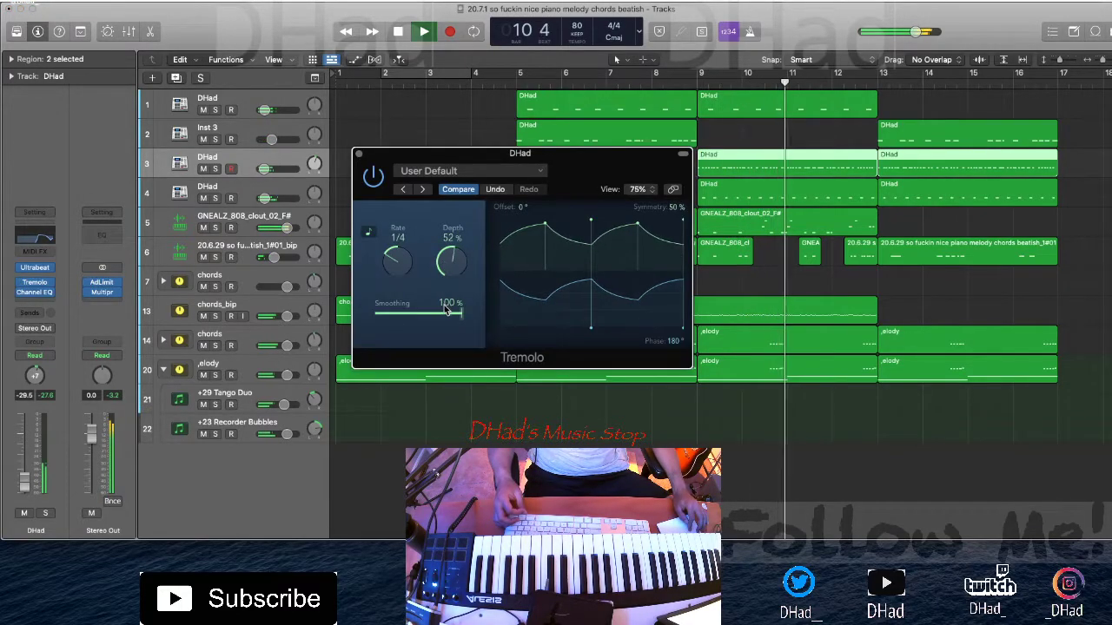
left_click_drag(451, 262, 459, 278)
left_click(359, 154)
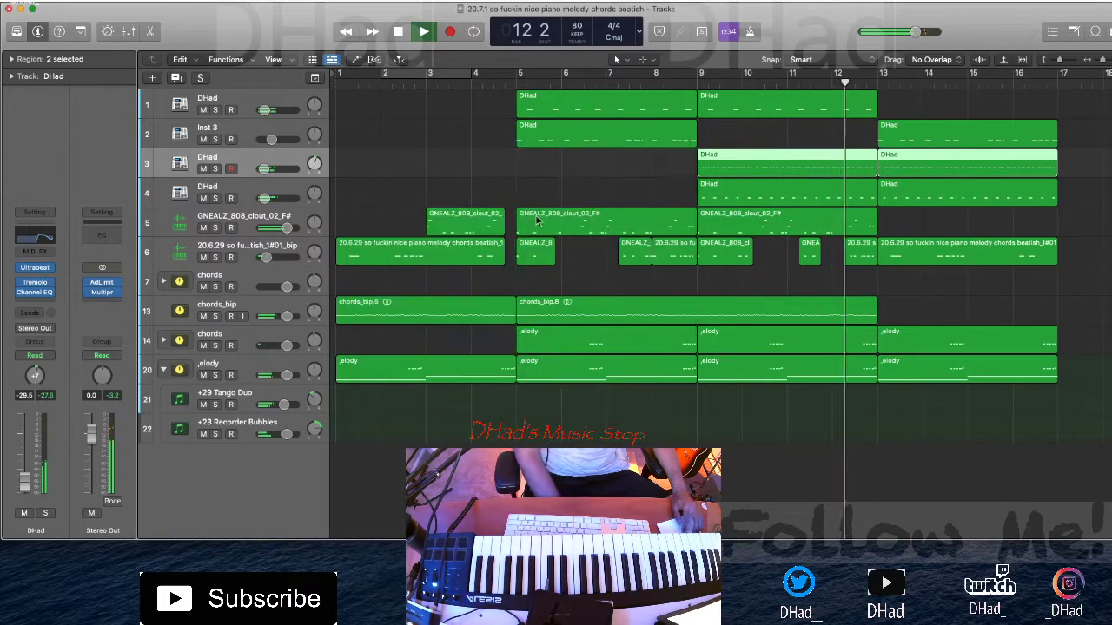
left_click_drag(279, 170, 274, 173)
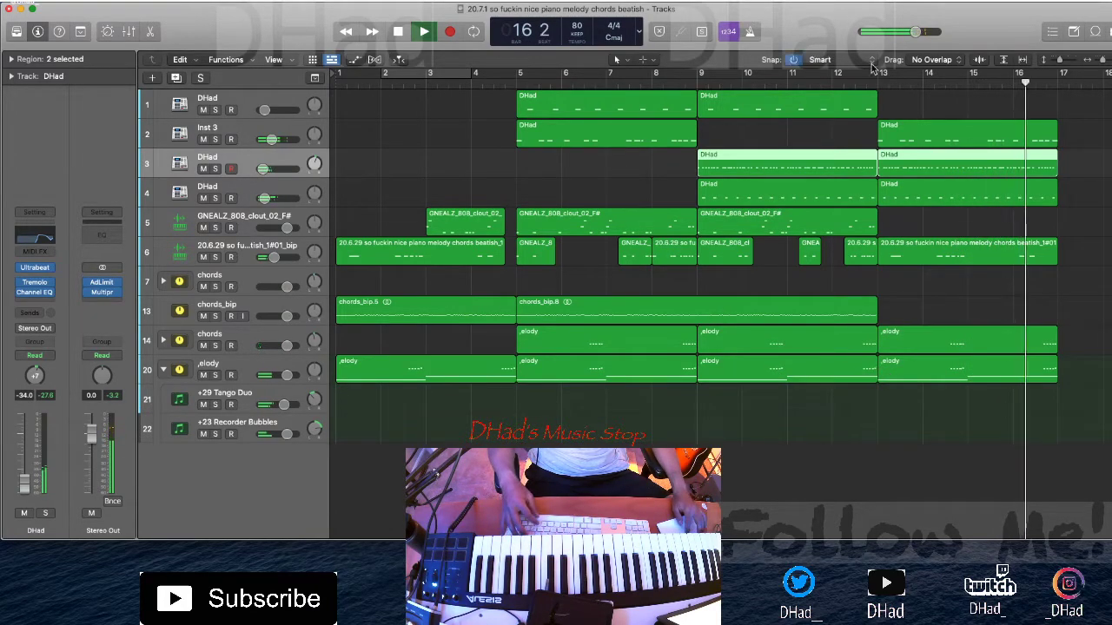
Step: Cycle bars 13 to 16 and copy the chords_bip audio region to fill them, removing the excess past bar 17
left_click_drag(879, 75, 1061, 76)
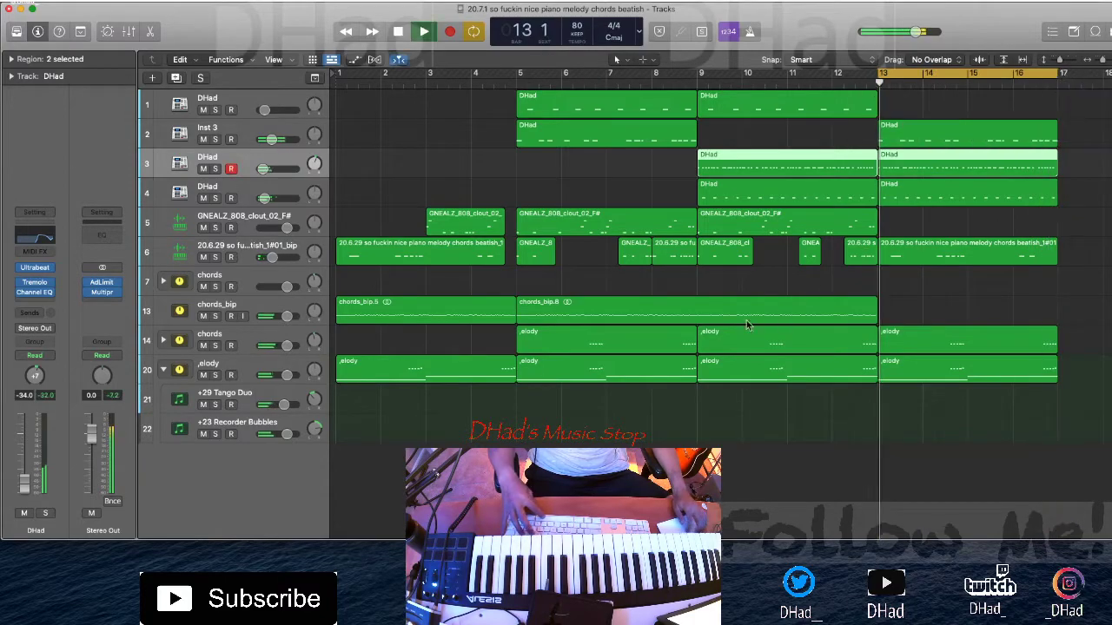
left_click_drag(670, 315, 1091, 313)
key("Delete")
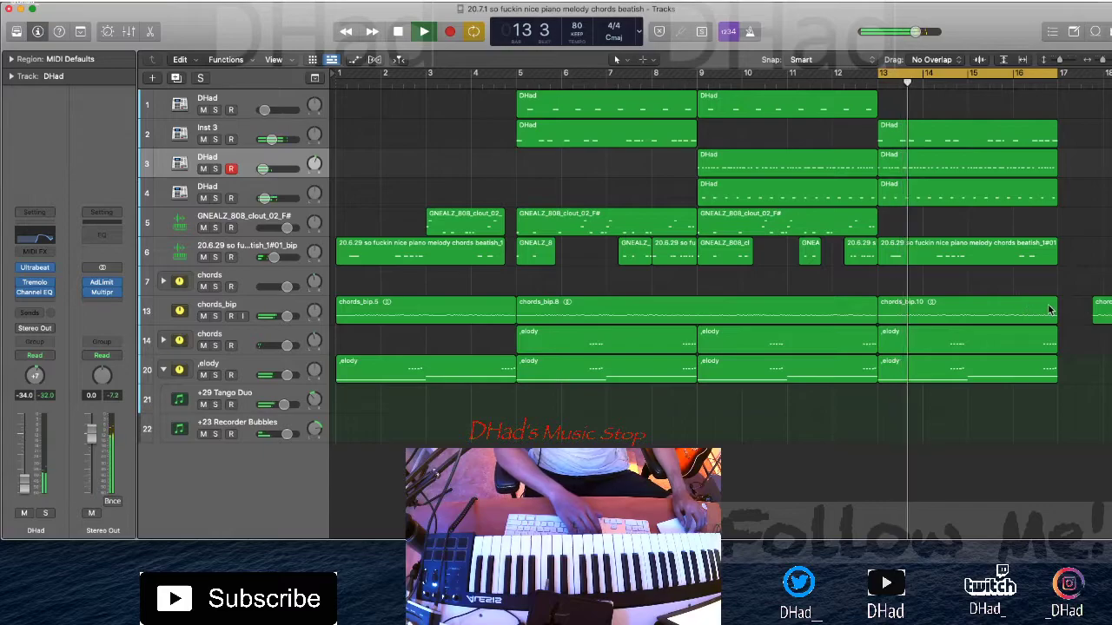
Step: Duplicate the chords_bip track with its settings and move the chords_bip.10 region at bar 13 onto the new track
left_click(211, 304)
key("space")
left_click(176, 79)
left_click_drag(914, 301, 936, 343)
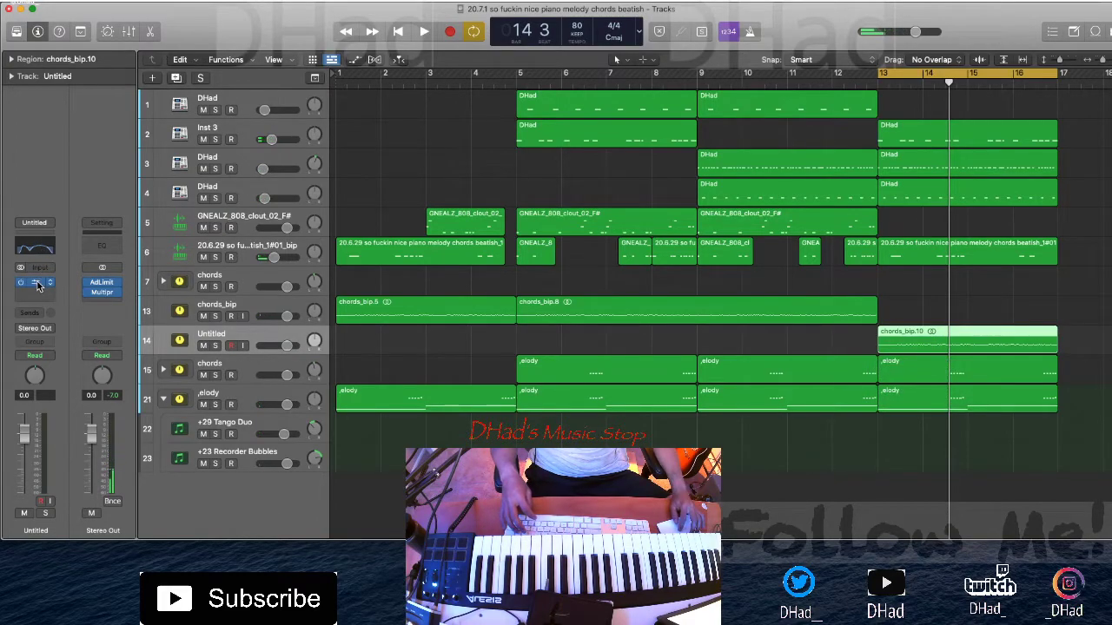
Step: Switch the new track 14 to Latch and record a Channel EQ high-cut frequency change while cycling bars 13 to 16
left_click(37, 285)
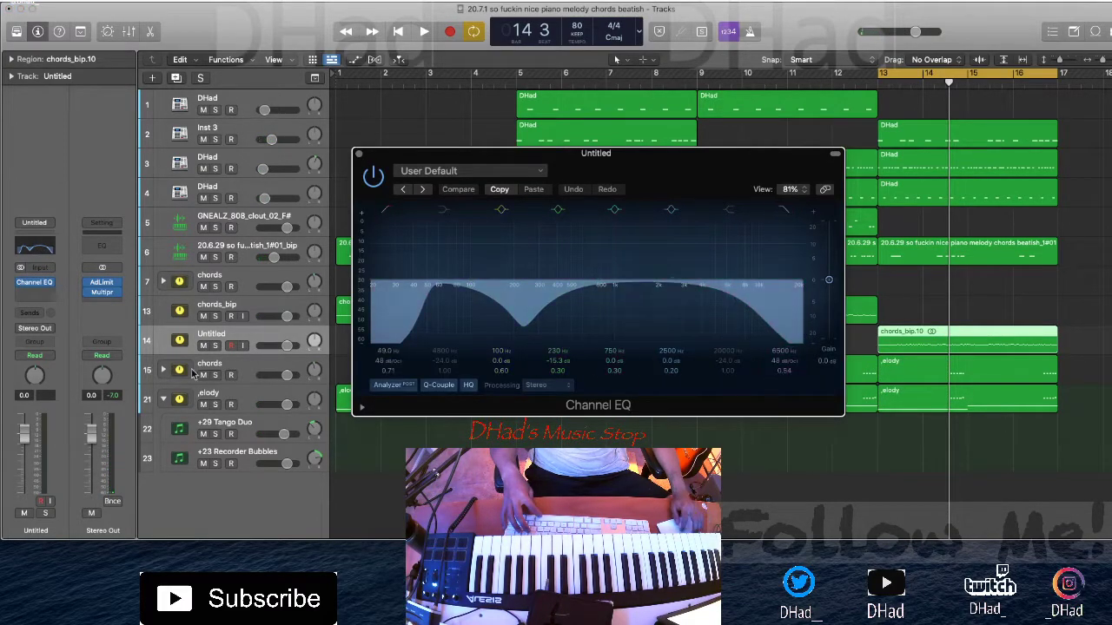
left_click(35, 356)
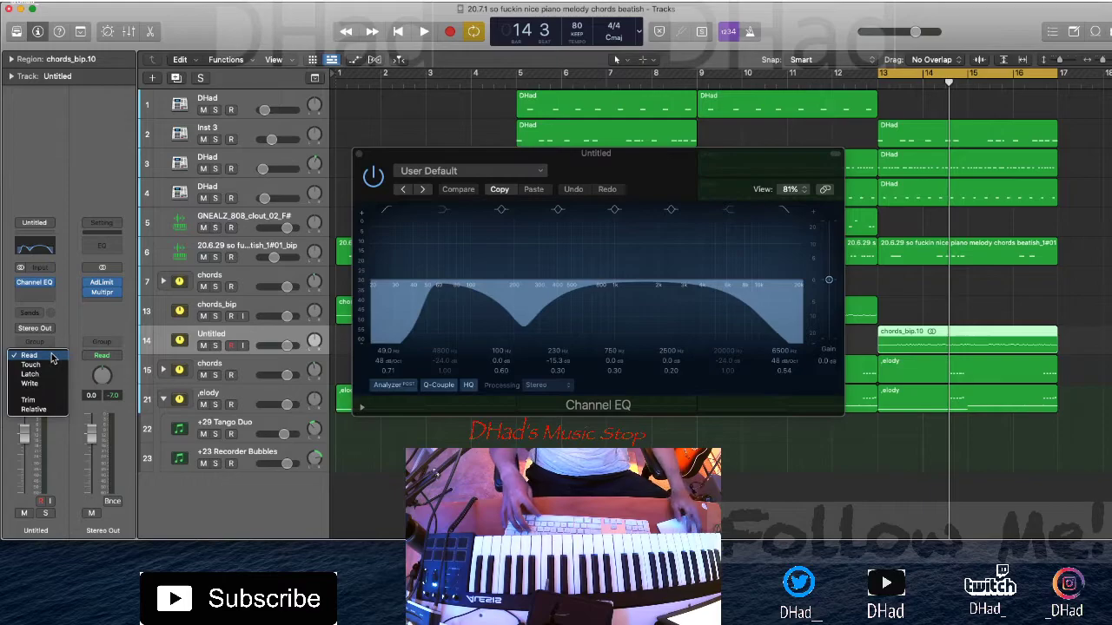
left_click(52, 374)
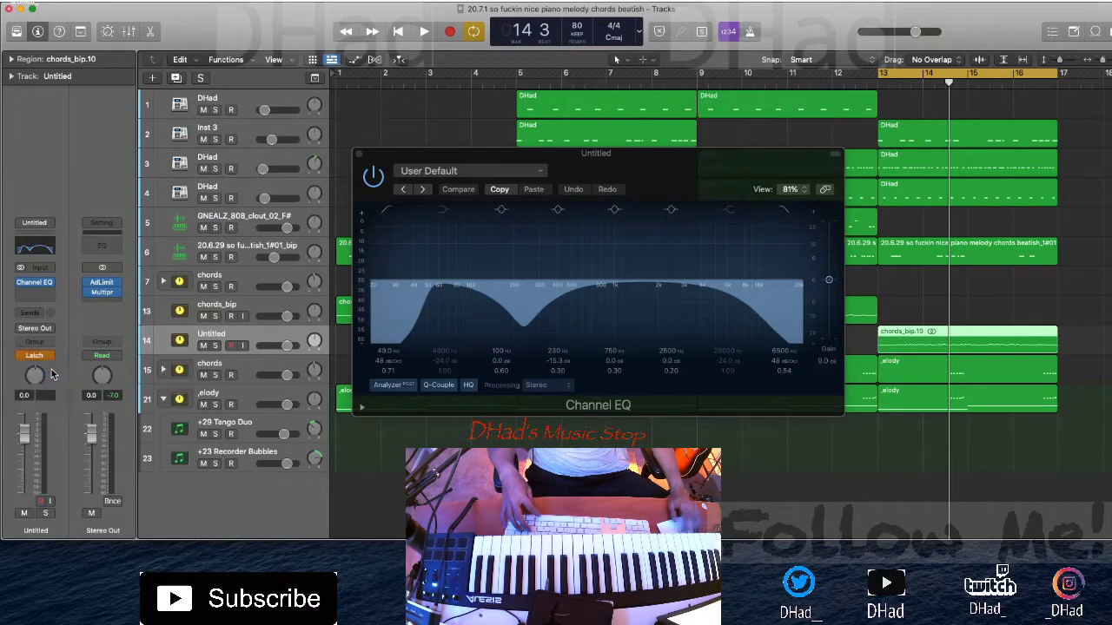
key("space")
mouse_move(775, 352)
left_mouse_down()
mouse_move(774, 425)
mouse_move(775, 365)
left_mouse_up()
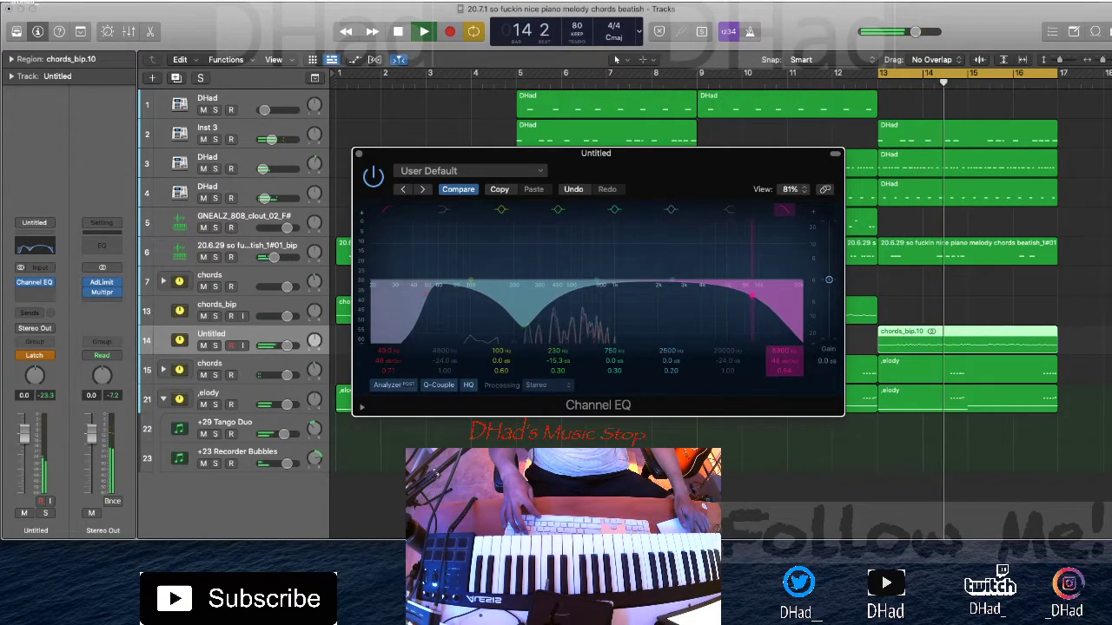
key("space")
left_click(358, 153)
Step: Show track 14's High Cut Frequency automation and shape a ramp from 20 Hz at bar 13 to 8900 Hz at bar 17
key("a")
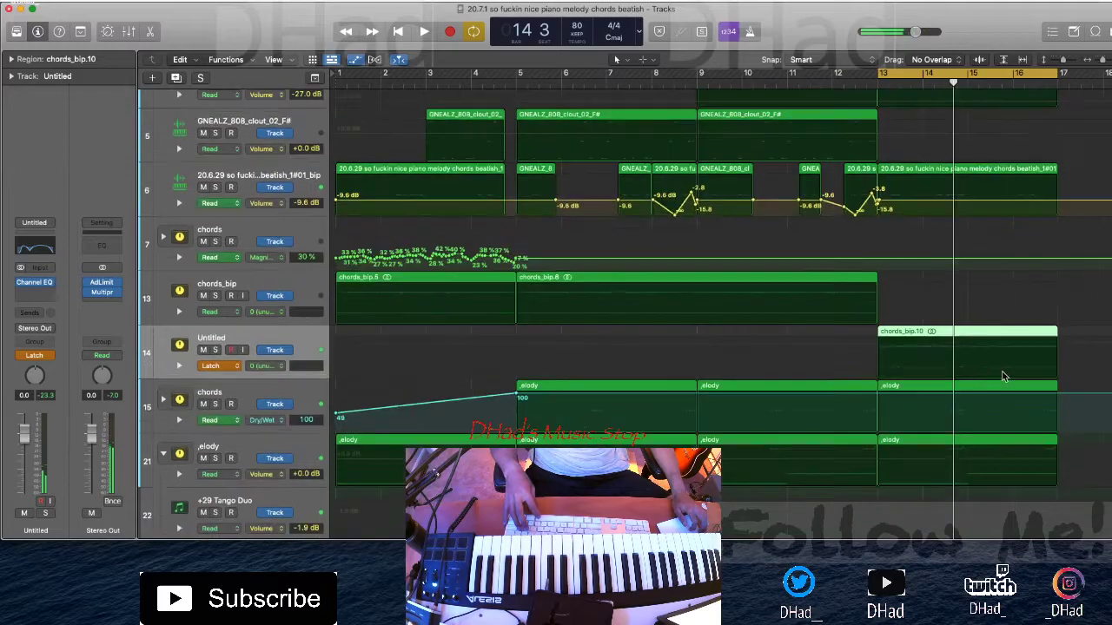
left_click(259, 367)
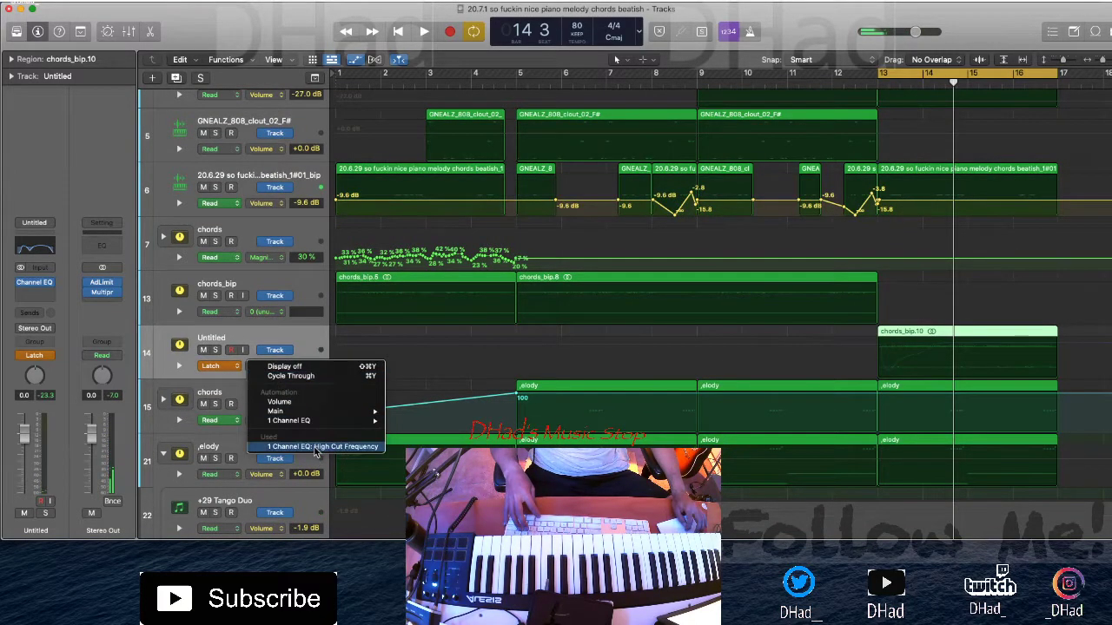
left_click(316, 446)
left_click_drag(940, 354, 1057, 346)
key("space")
left_click_drag(892, 365, 877, 376)
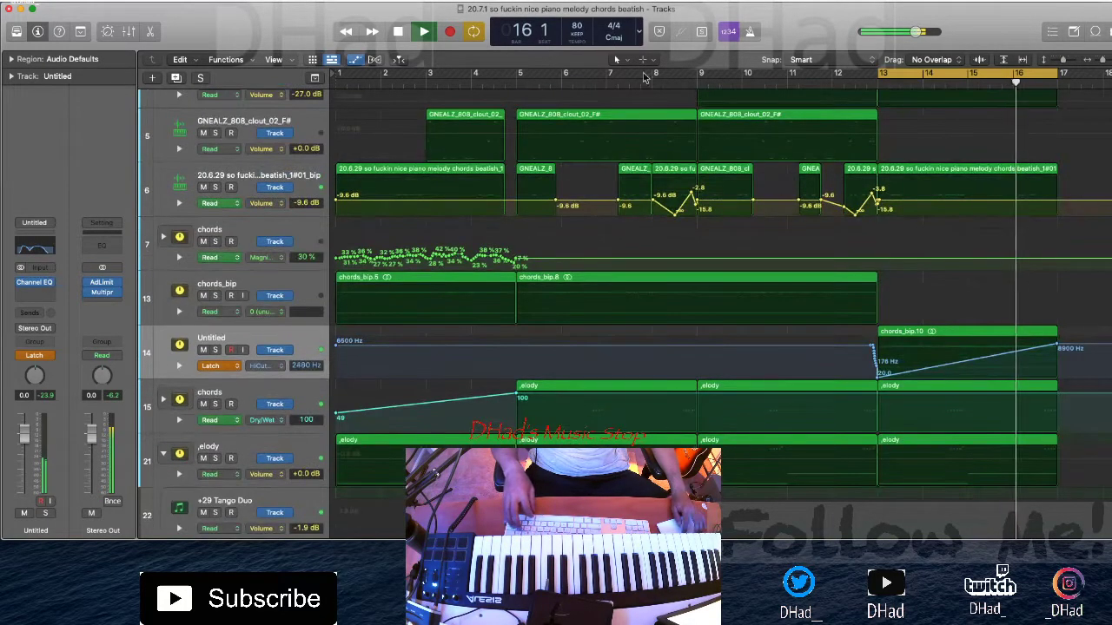
Step: Bend the track 14 high-cut ramp into a slow-starting curve with the automation curve tool, play it back and hide the automation
left_click(648, 61)
left_click(702, 243)
left_click_drag(1007, 355, 1007, 380)
left_click(1004, 85)
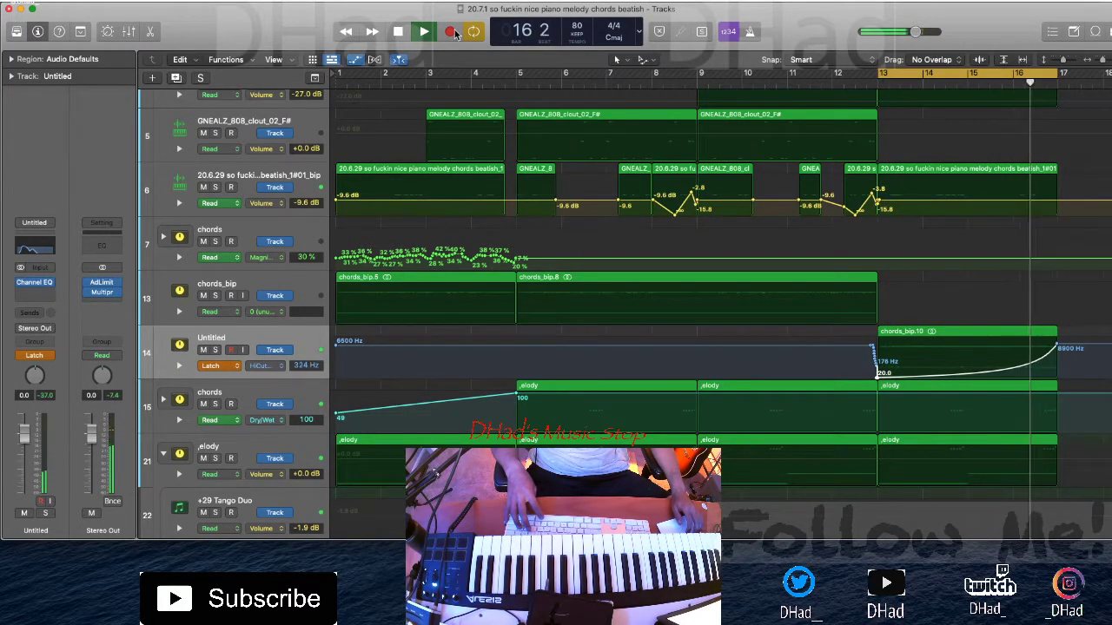
key("a")
key("super+Up")
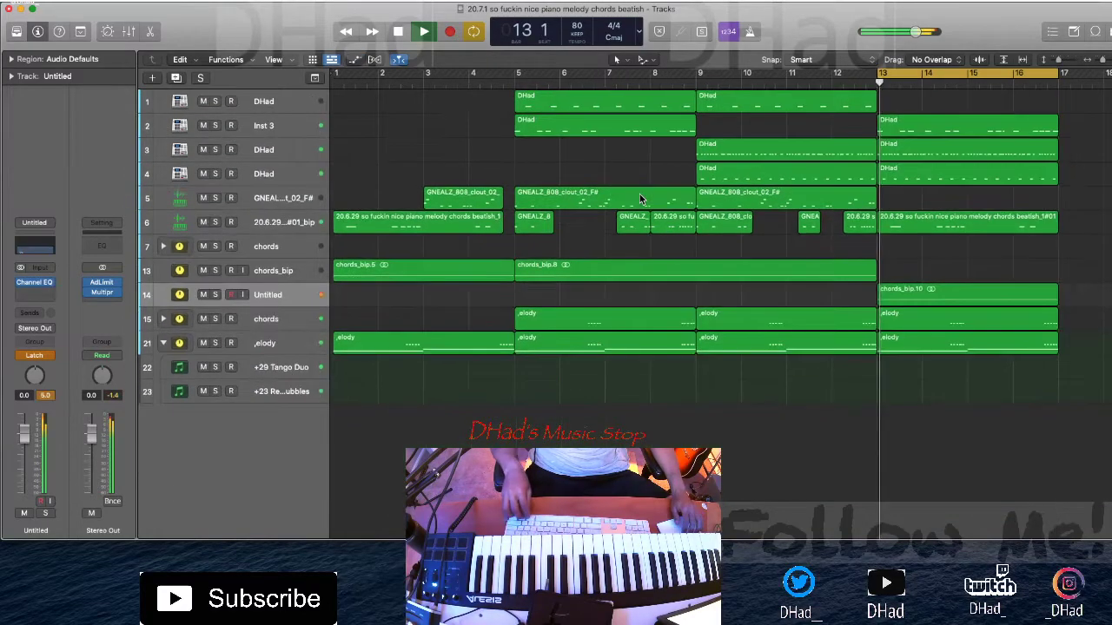
key("super+Left")
key("super+Left")
key("super+Left")
key("super+Left")
key("super+Left")
key("super+Right")
key("super+Right")
key("super+Right")
key("super+Right")
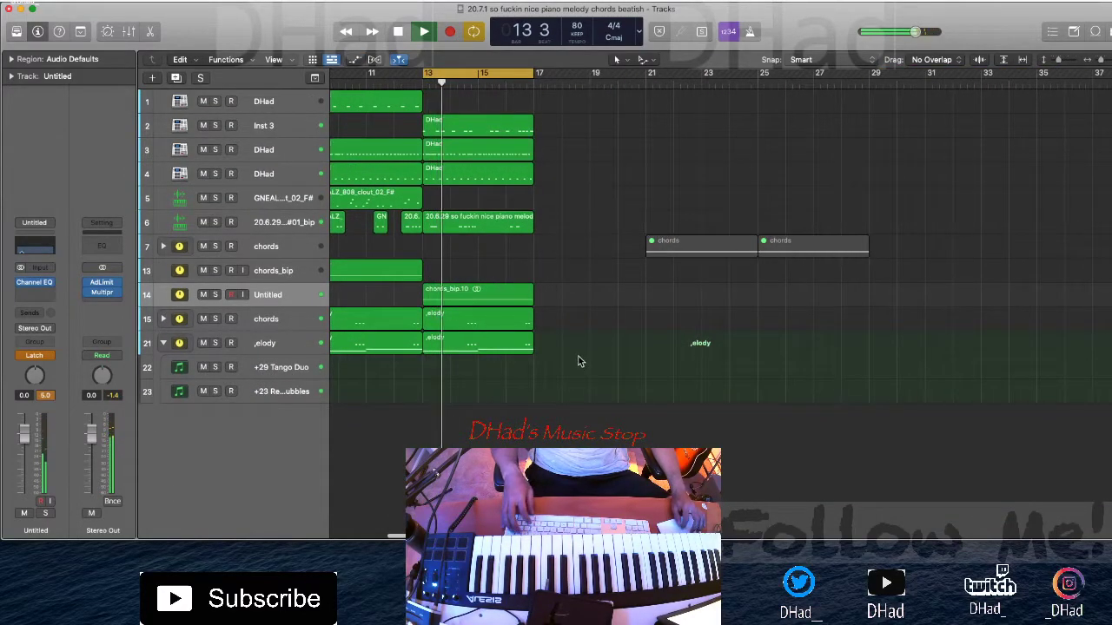
key("super+Right")
key("super+Right")
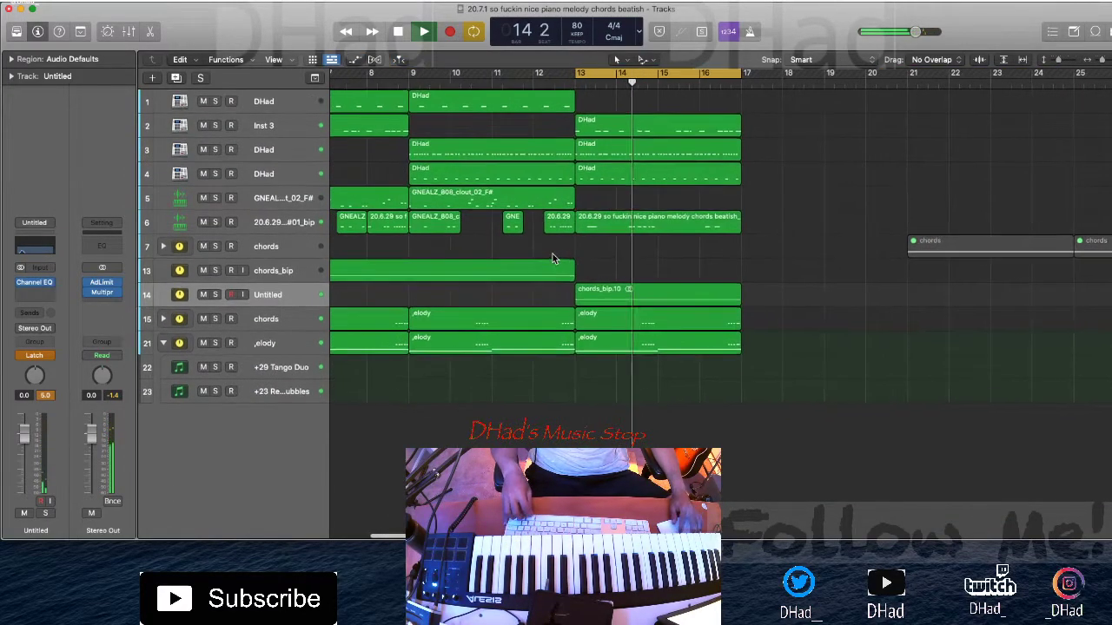
key("super+Left")
key("super+Left")
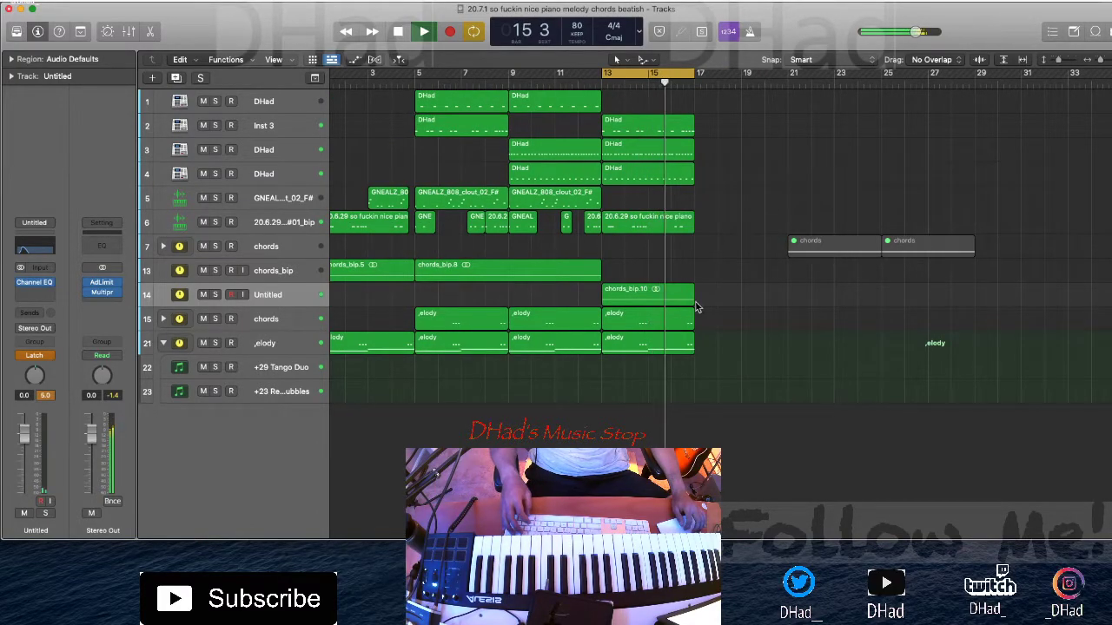
Step: Move track 14's 20 Hz high-cut point back to between bars 9 and 10 and readjust the rising curve toward bar 17
key("a")
left_click_drag(600, 384, 526, 377)
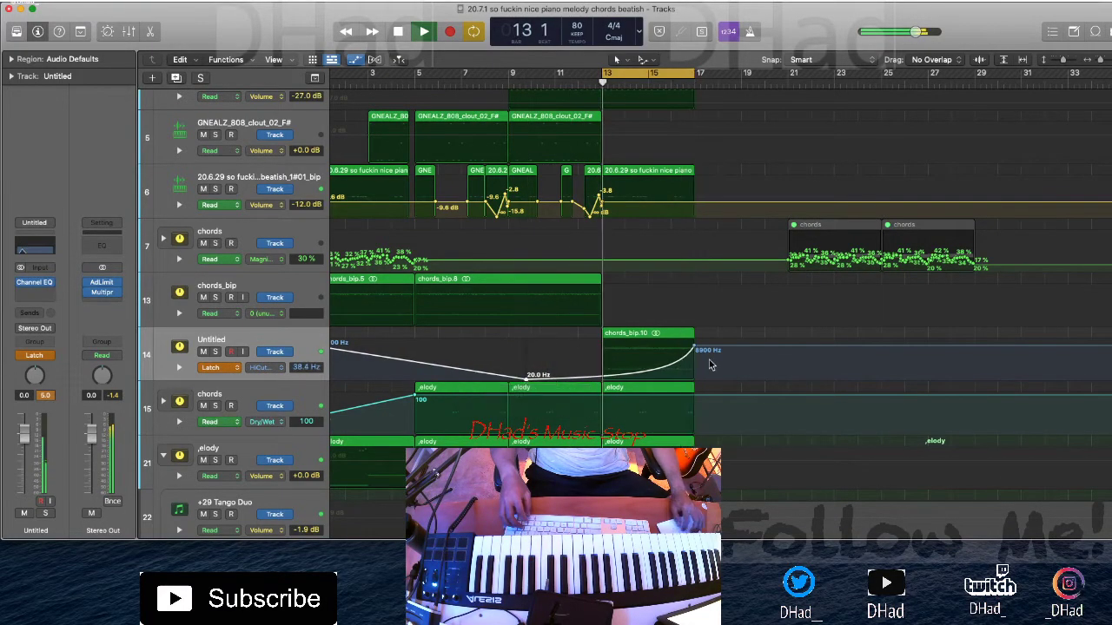
left_click_drag(674, 358, 683, 415)
scroll(682, 415, "down", 1)
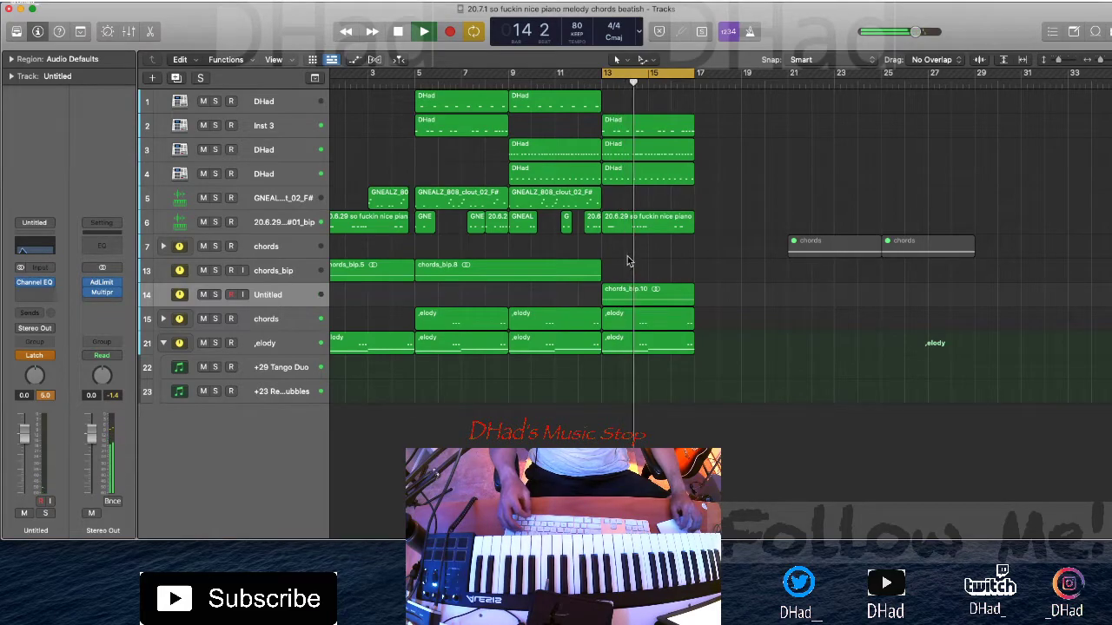
Step: Replace the long track 6 region at bars 13 to 16 with copies of the short regions from bars 9 to 12 and play
left_click(649, 227)
key("Delete")
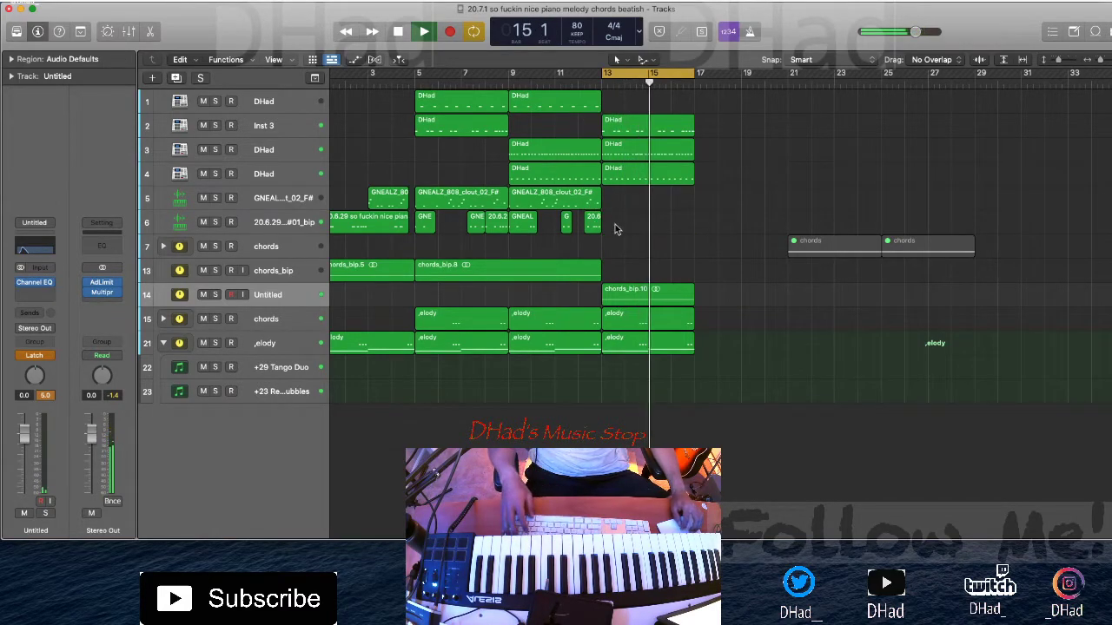
key("super+z")
key("space")
key("space")
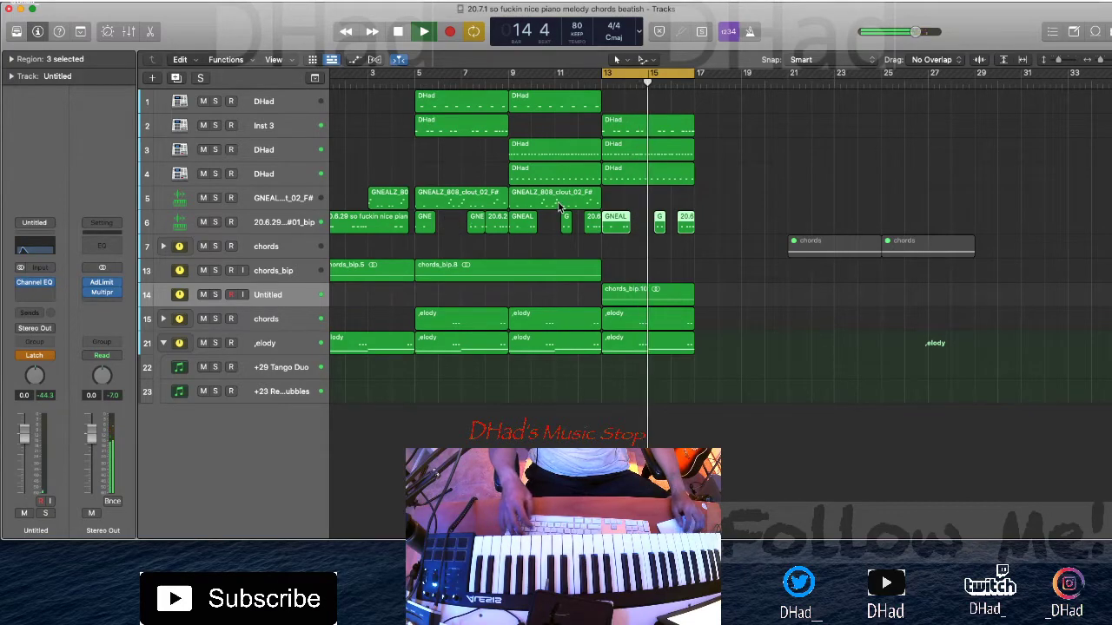
Step: Repeat track 1's bar 9 region into bars 13 to 16
left_click(544, 102)
key("super+r")
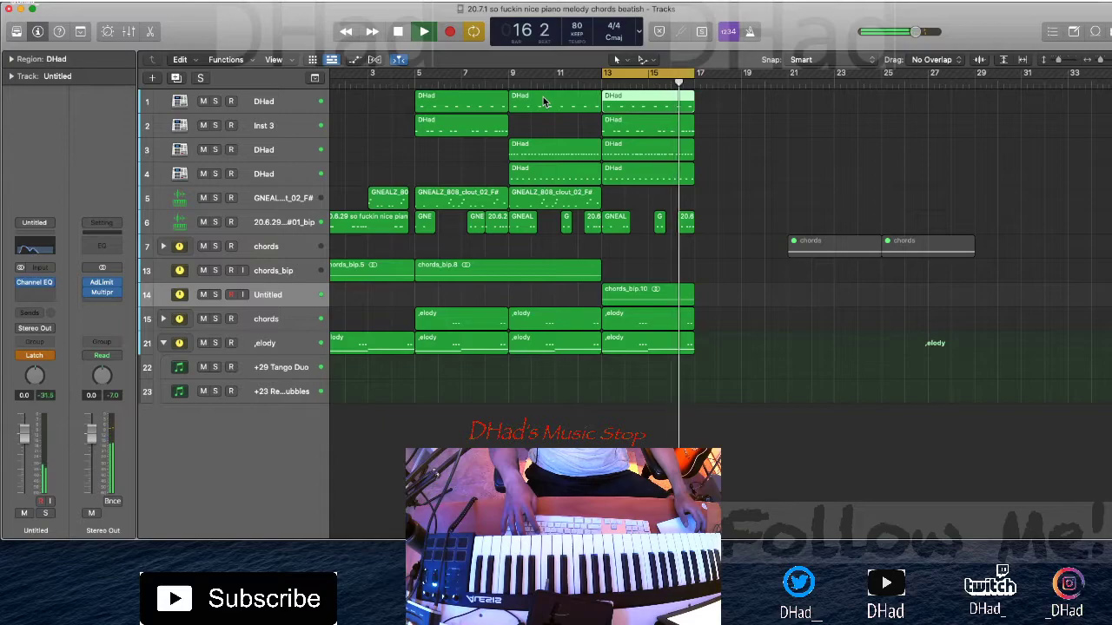
Step: Set track 14's automation mode to Read, hide the automation and play past bar 17 with cycling off
key("a")
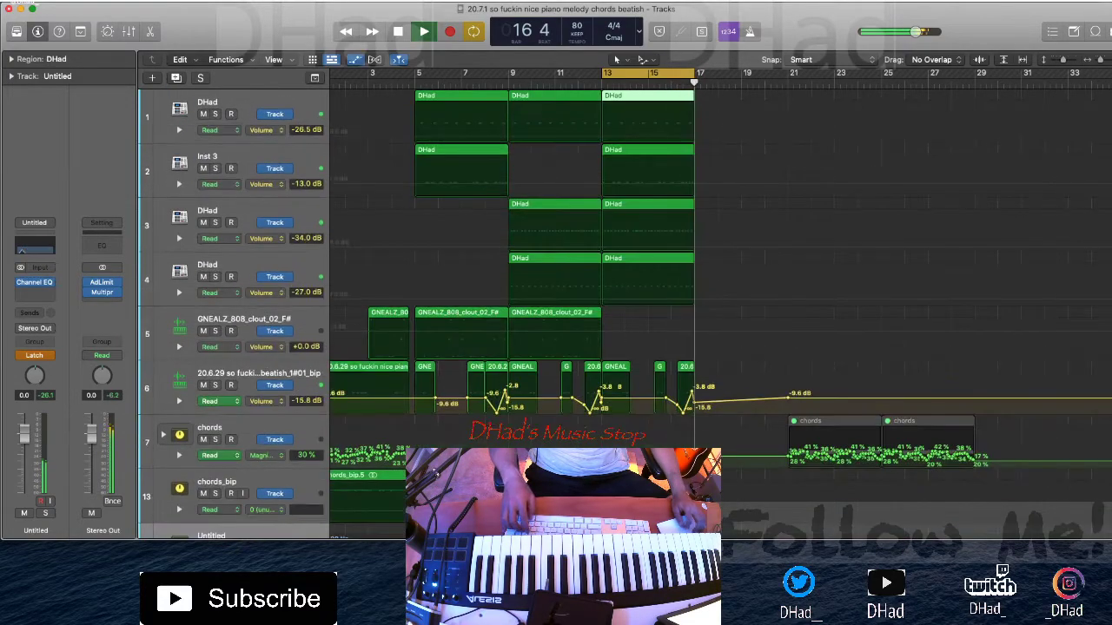
scroll(615, 409, "down", 5)
left_click_drag(440, 469, 417, 480)
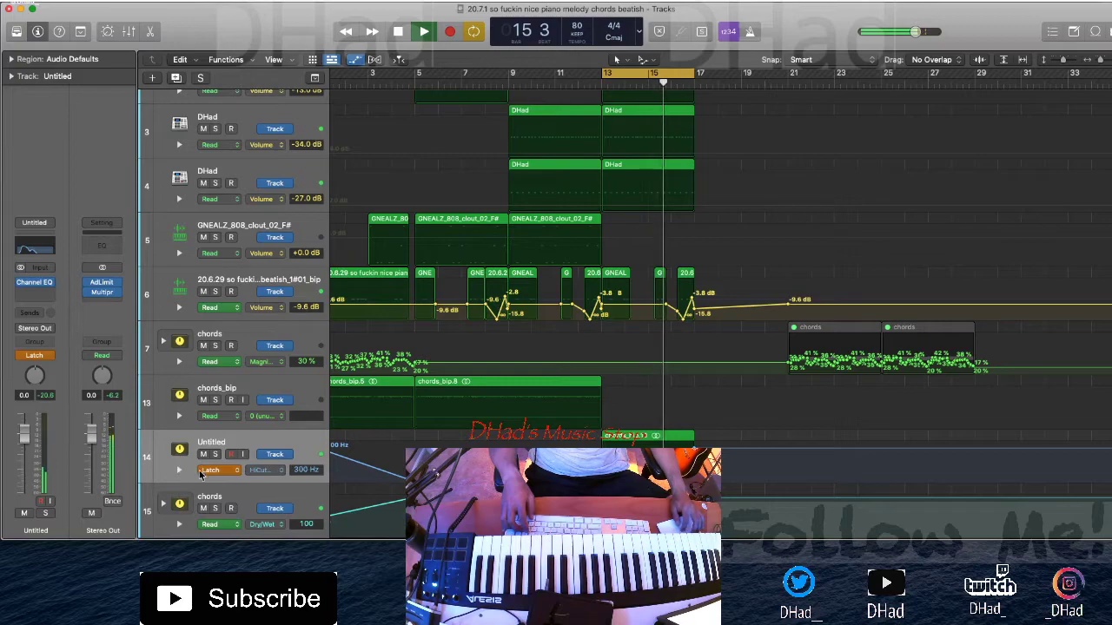
left_click(233, 470)
left_click(224, 456)
key("a")
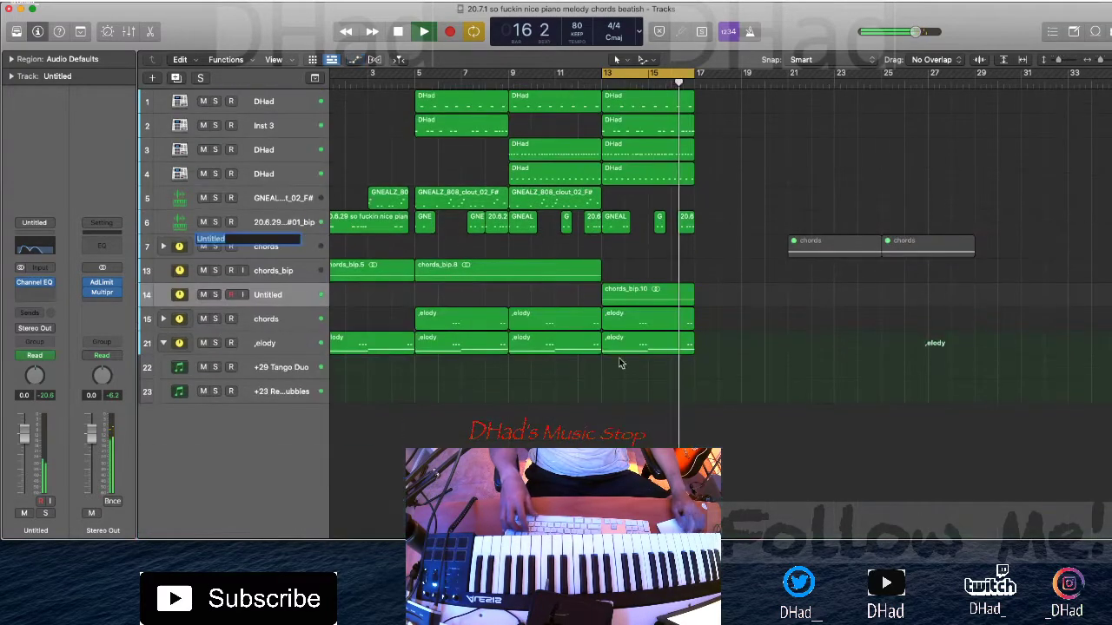
key("space")
key("space")
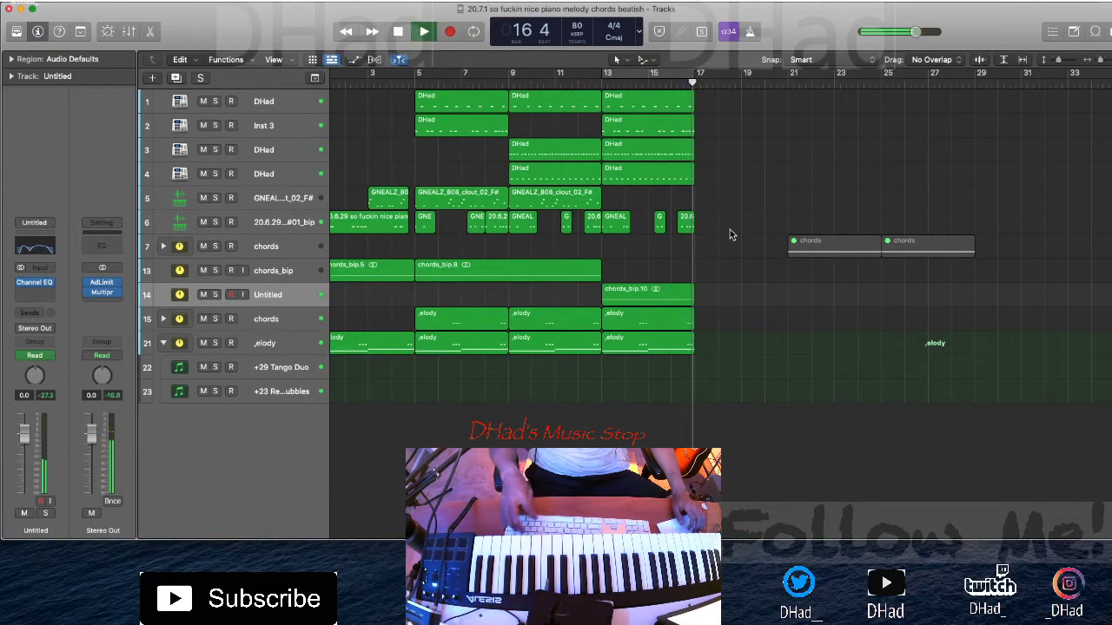
key("space")
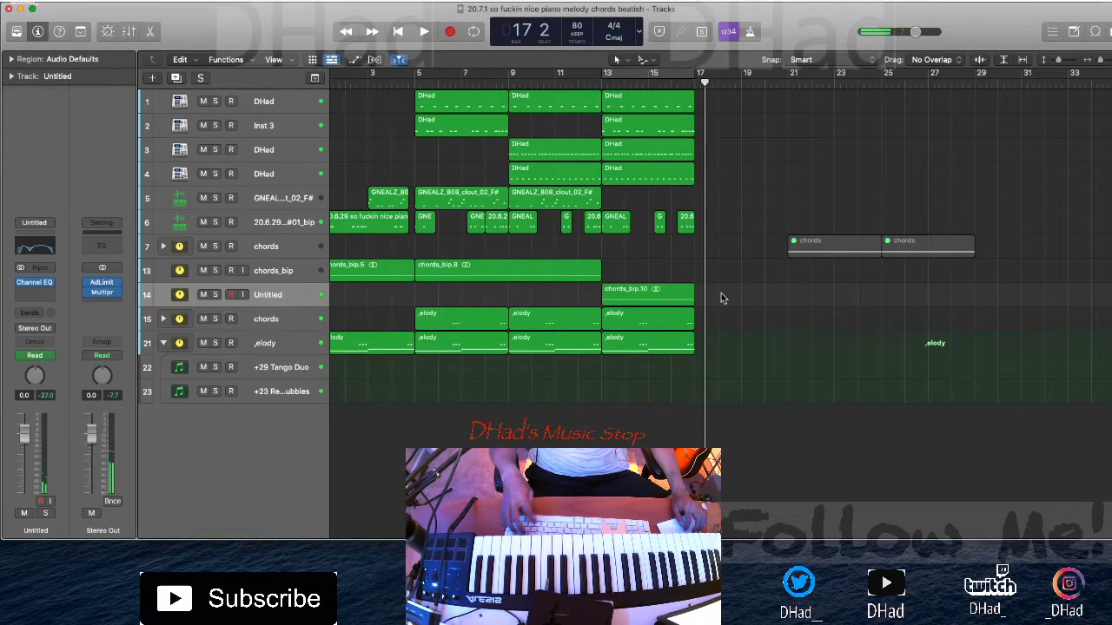
Step: Copy the long track 13 region to bars 17 to 24 and cycle playback from bar 17 to bar 25
left_click_drag(543, 275, 821, 272)
left_click_drag(696, 75, 882, 78)
key("space")
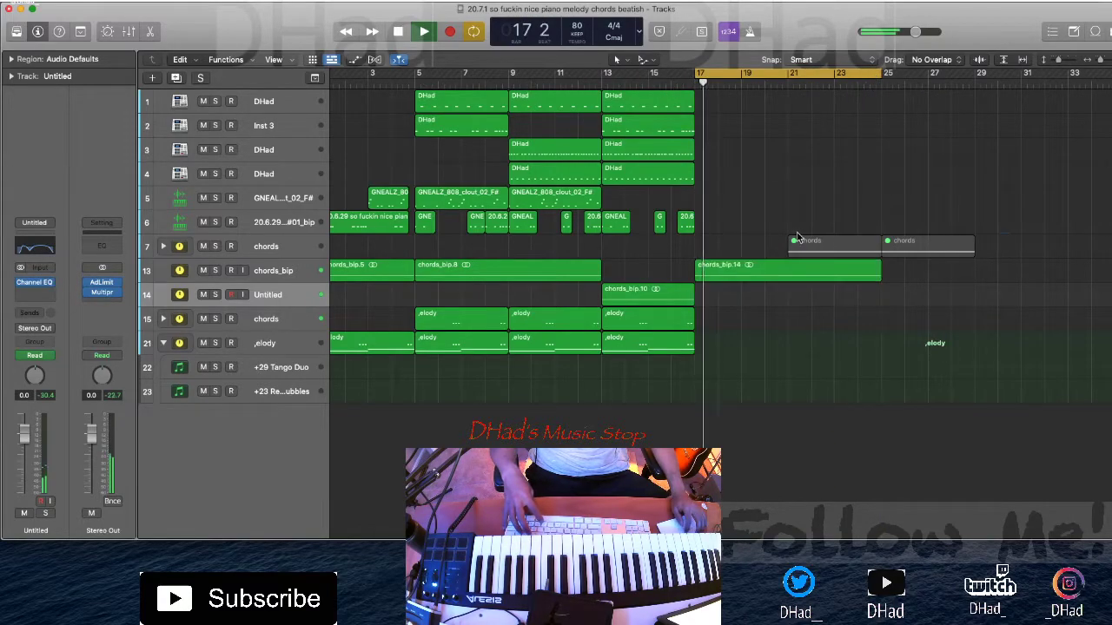
Step: Move the two muted chords regions on track 7 so they start at bar 25
left_click_drag(770, 224, 1049, 255)
left_click(1034, 333)
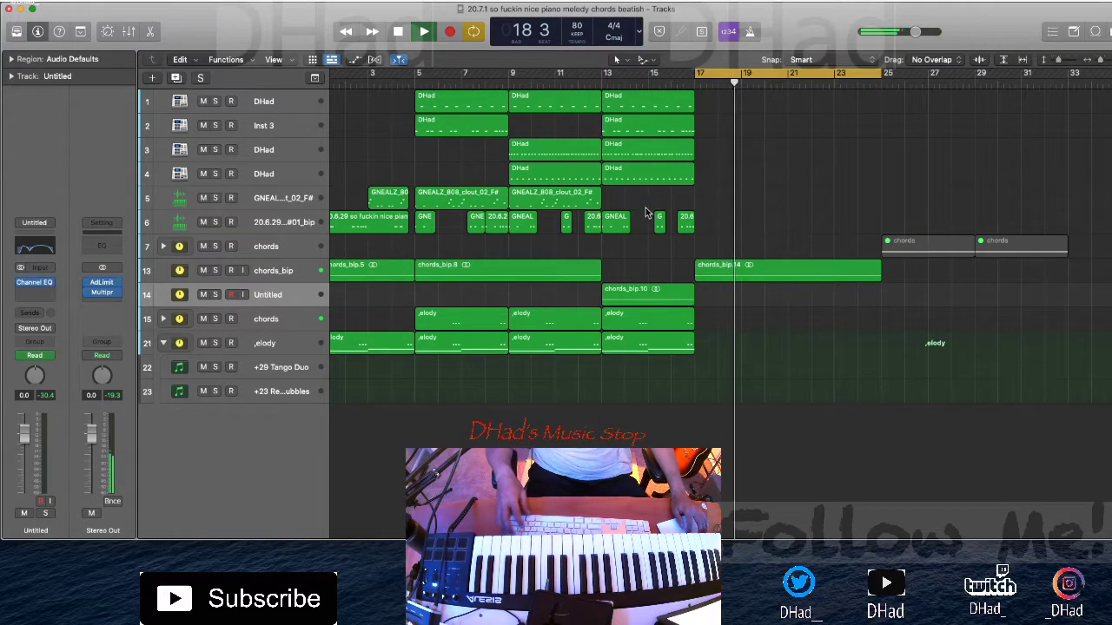
Step: Copy the track 5 808 region to bar 17 and repeat the bar 13 regions of tracks 15 and 21 into bars 17 to 20
left_click_drag(544, 198, 730, 198)
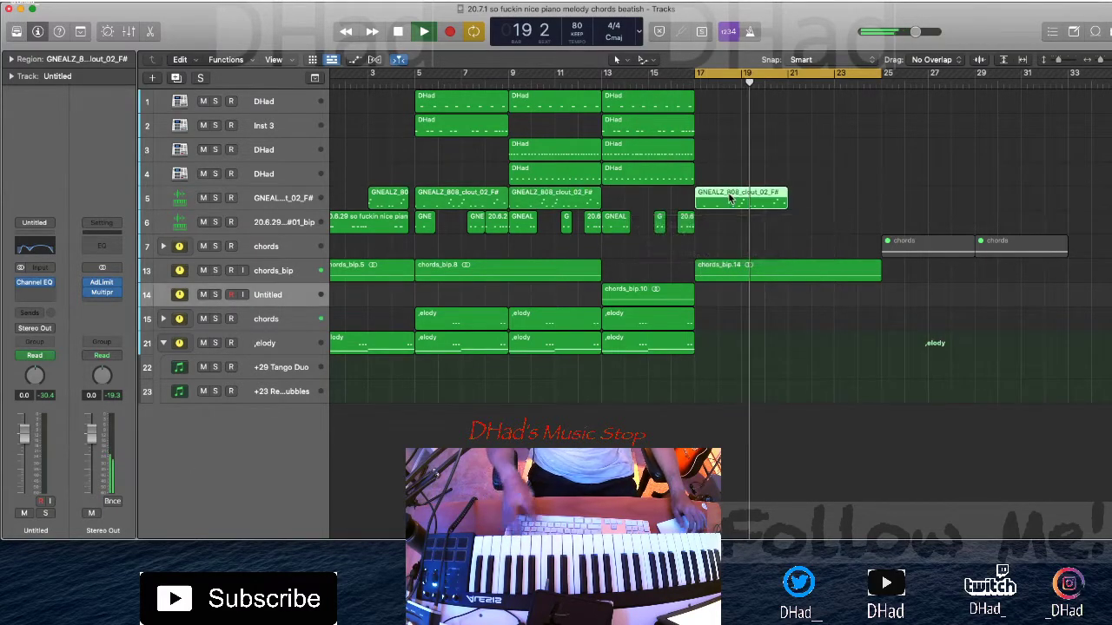
left_click_drag(720, 367, 661, 326)
key("super+r")
Step: Reorder the Untitled track so it sits between the chords and ,elody tracks, and stop playback
left_click_drag(297, 291, 292, 370)
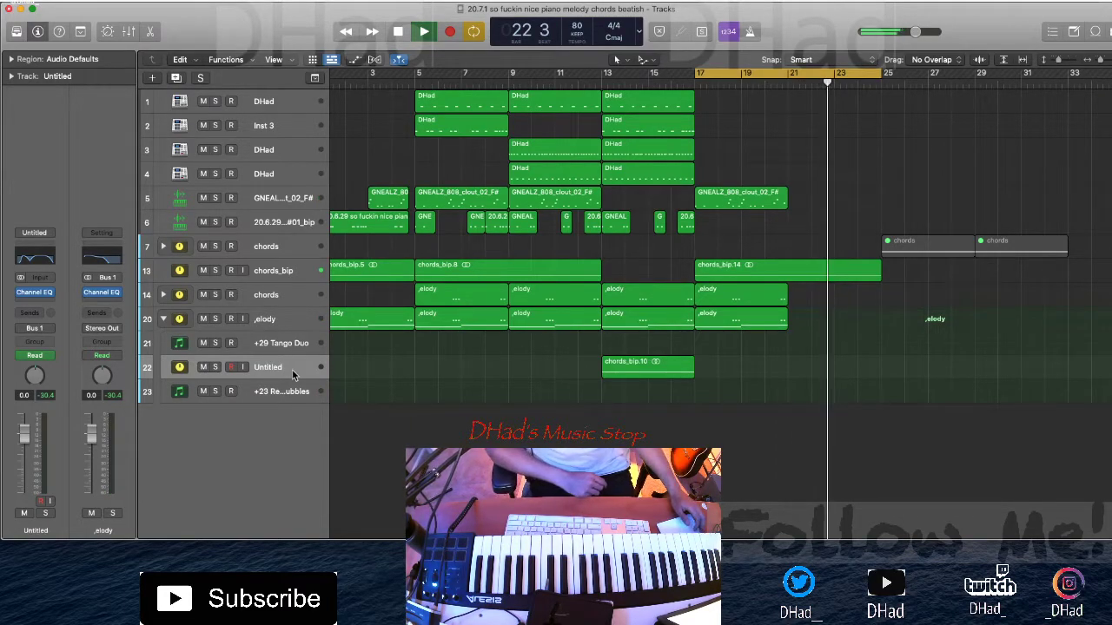
left_click_drag(292, 369, 292, 321)
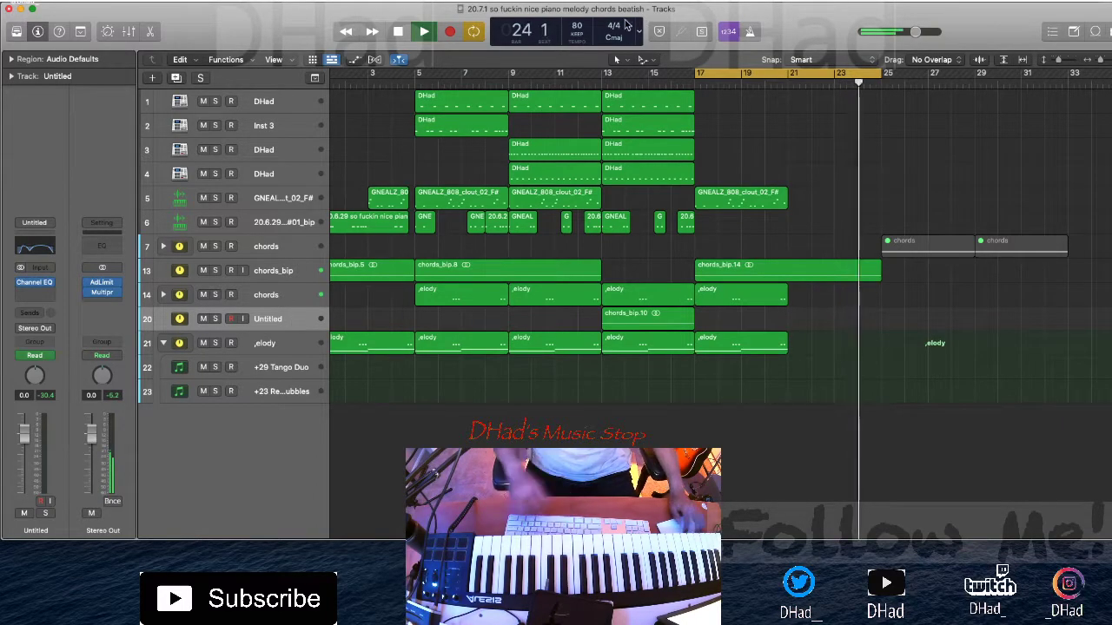
key("space")
Step: Repeat the track 5 808 region and the bar 13 regions of tracks 1 to 4 into bars 21 to 24, deleting the in-between drum copies
left_click(744, 200)
key("super+r")
left_click_drag(701, 166, 645, 107)
key("super+r")
key("super+r")
left_click_drag(785, 171, 767, 106)
key("Delete")
key("space")
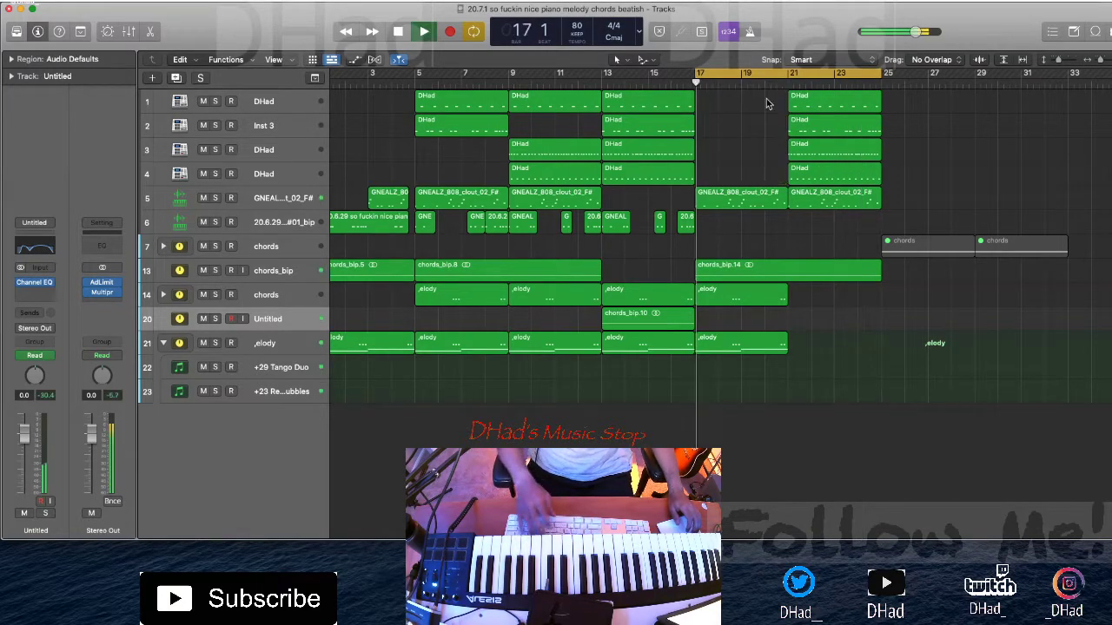
Step: Repeat track 2's bar 13 region into bars 17 to 20
left_click(665, 107)
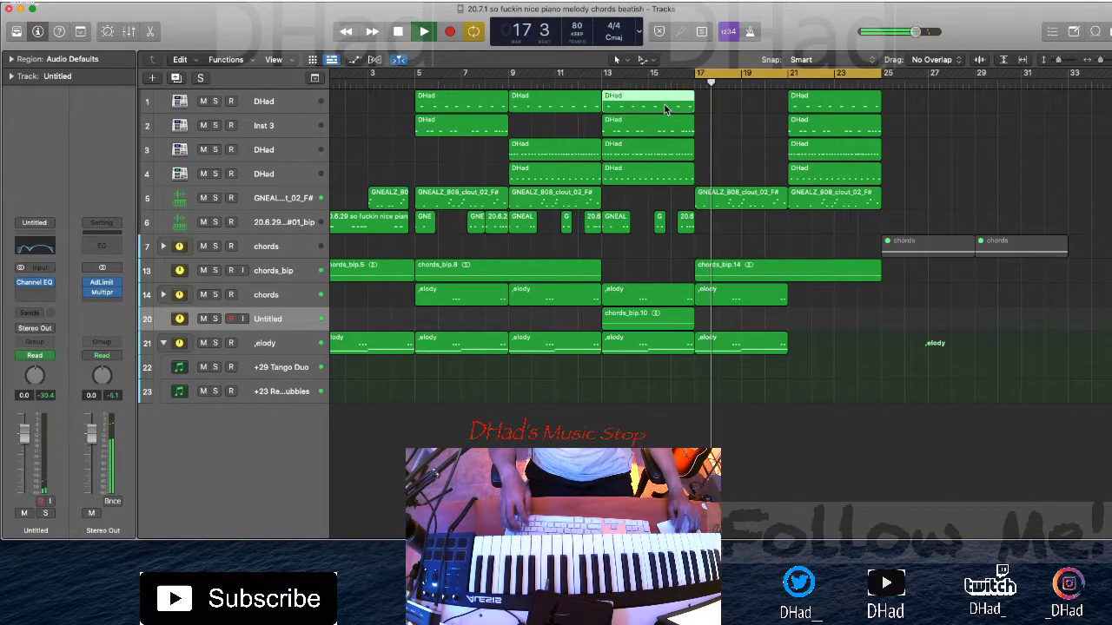
left_click(663, 126)
key("super+r")
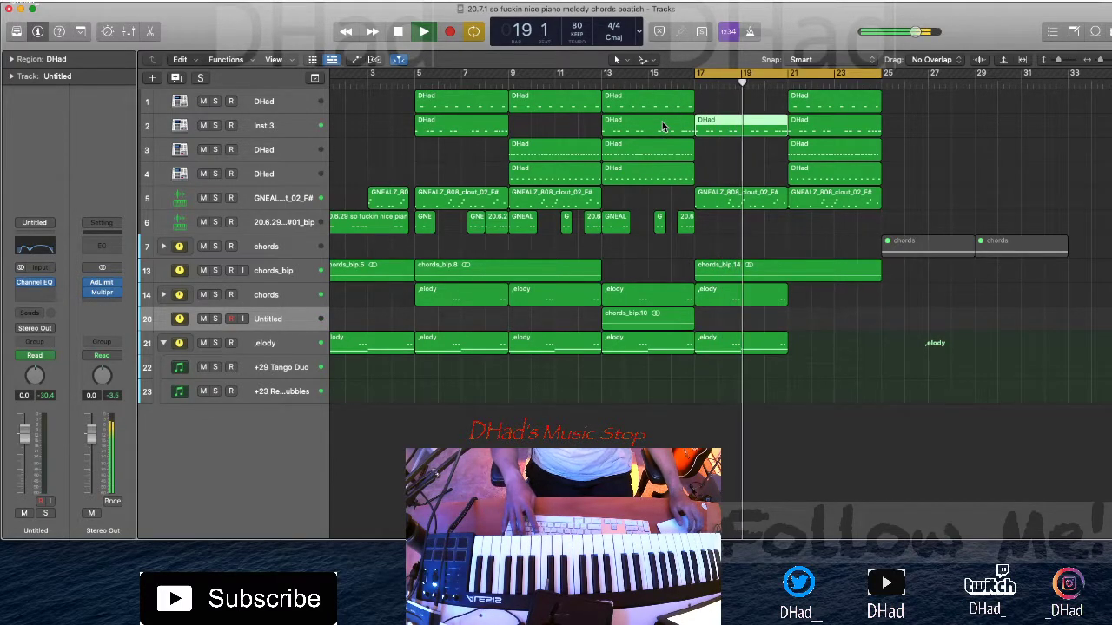
Step: Try repeating track 4's bar 13 region into bars 17 to 20 and undo it
left_click(650, 172)
key("super+r")
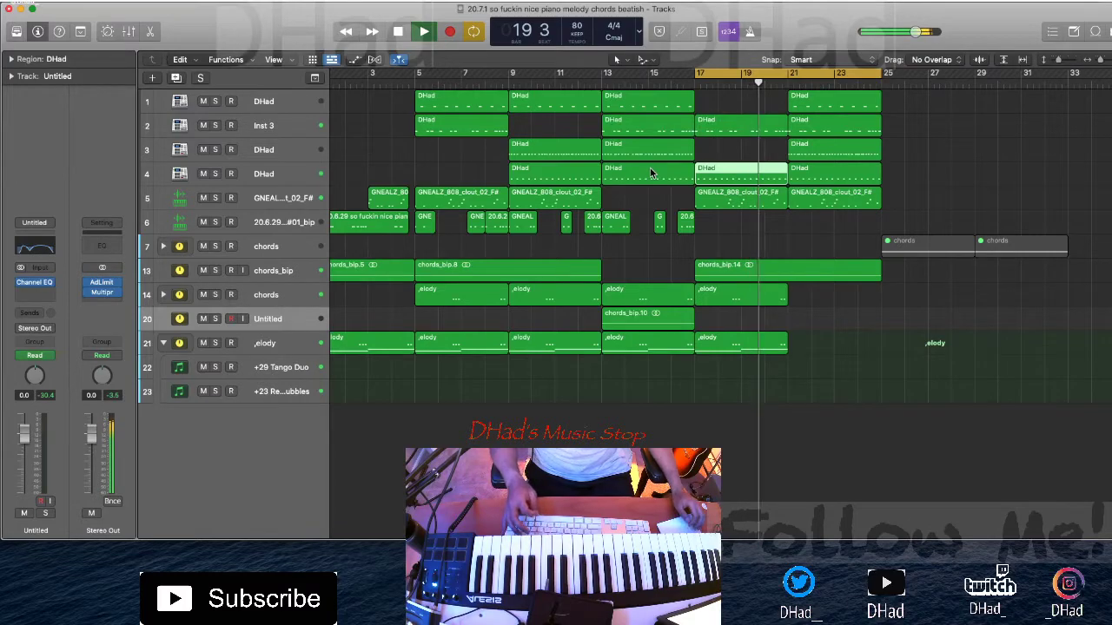
key("super+z")
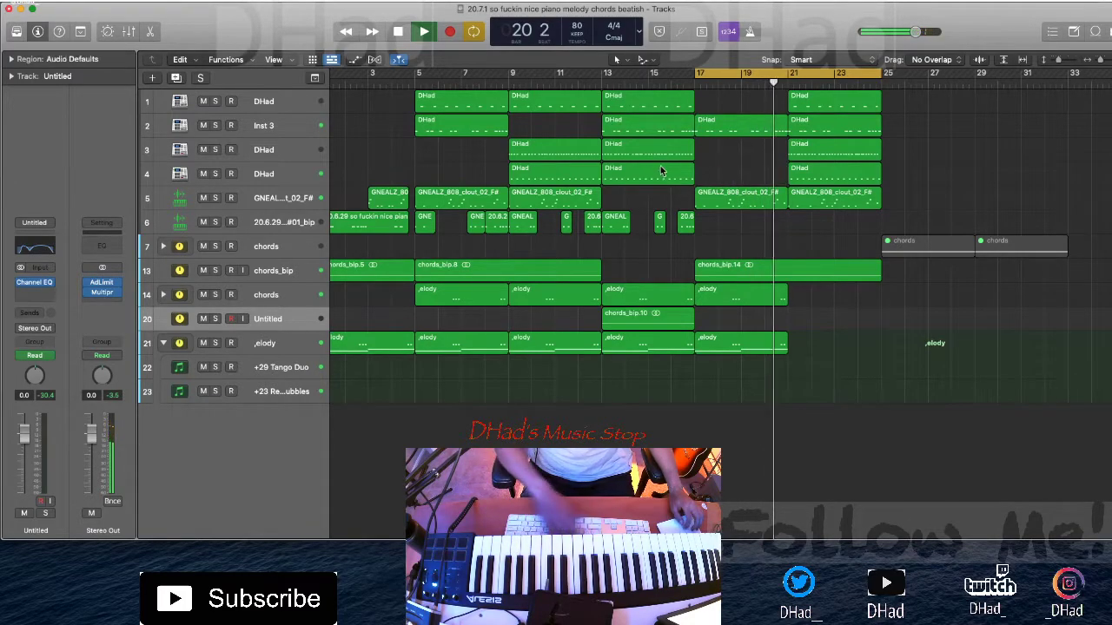
Step: Repeat track 3's bar 13 region into bars 17 to 20 and delete its region at bars 21 to 24
left_click(653, 153)
key("super+r")
left_click(833, 152)
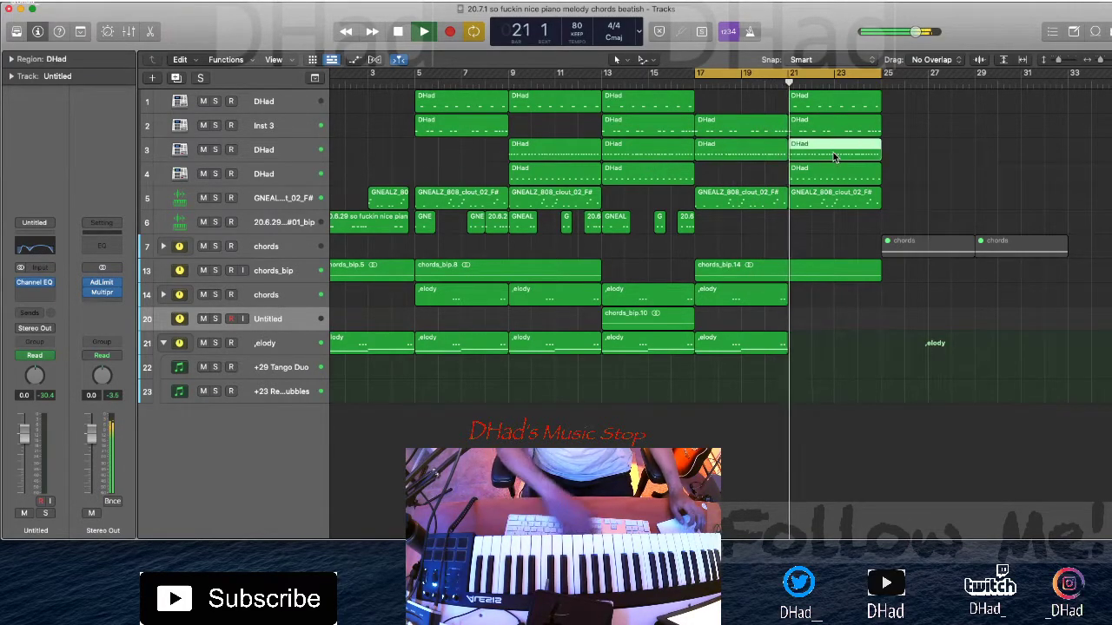
key("Delete")
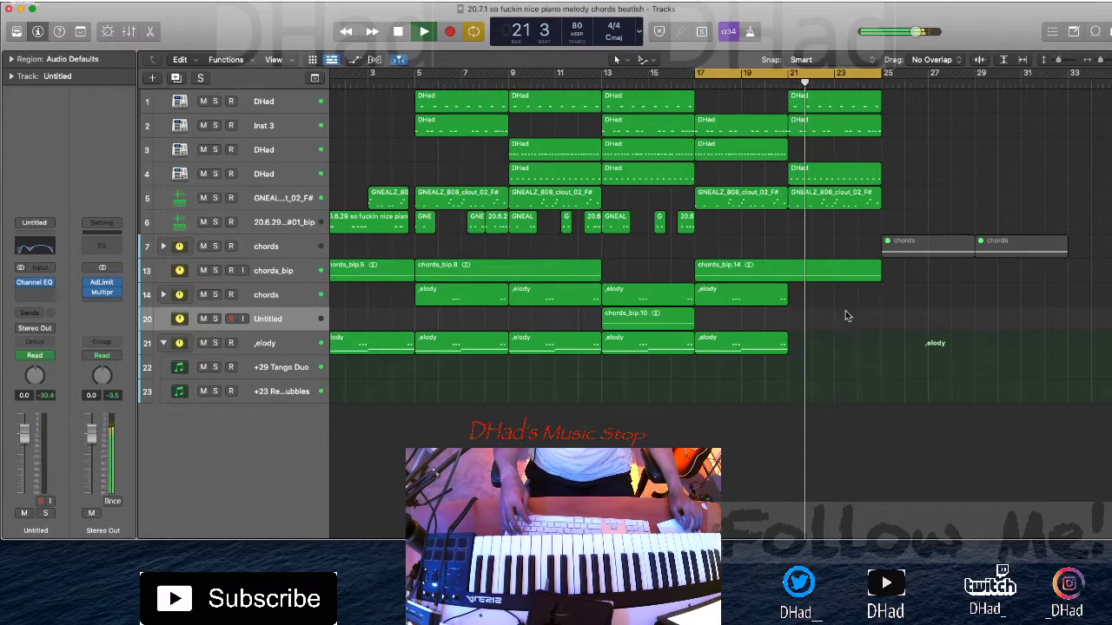
Step: Repeat the track 21 ,elody region at bar 17 into bars 21 to 24
left_click(770, 349)
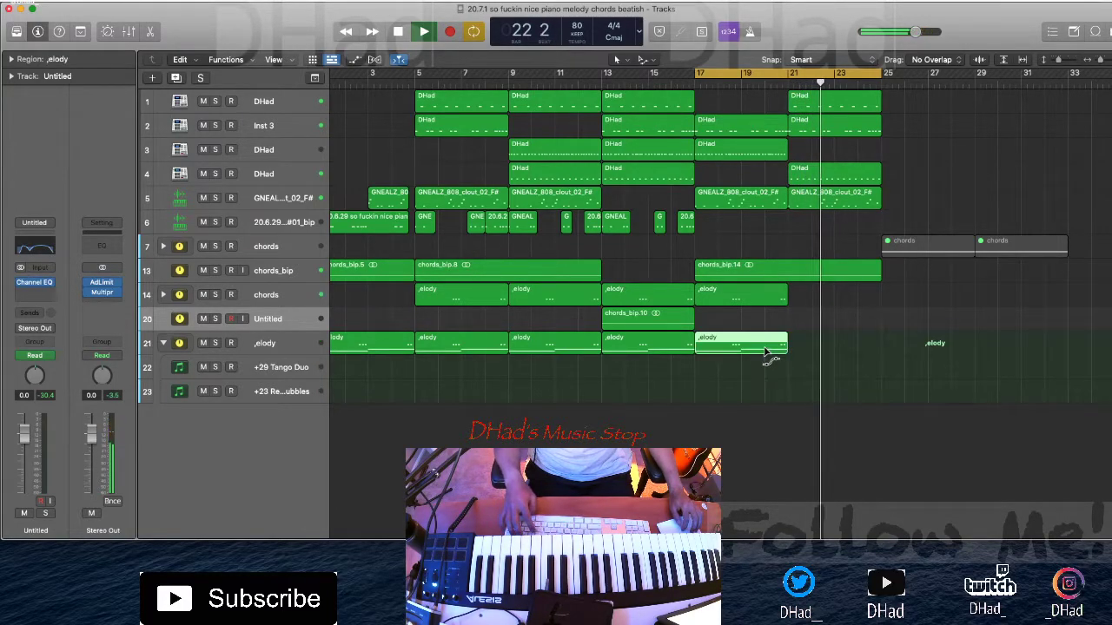
key("super+r")
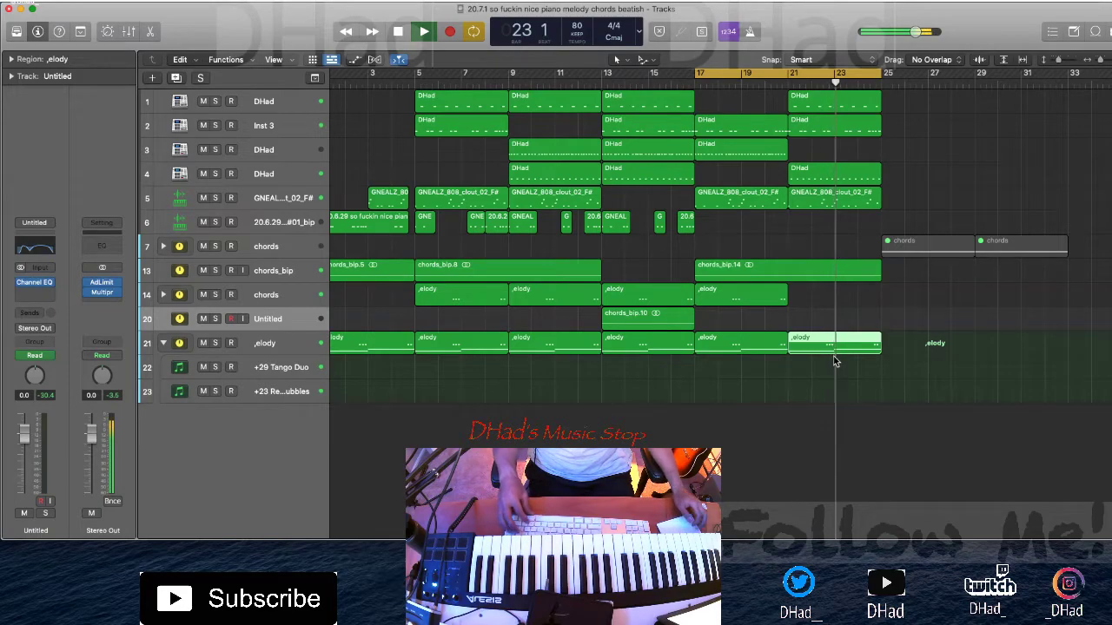
Step: Lower the track 14 chords volume to -12.4 dB and replay the section from about bar 17
left_click(278, 296)
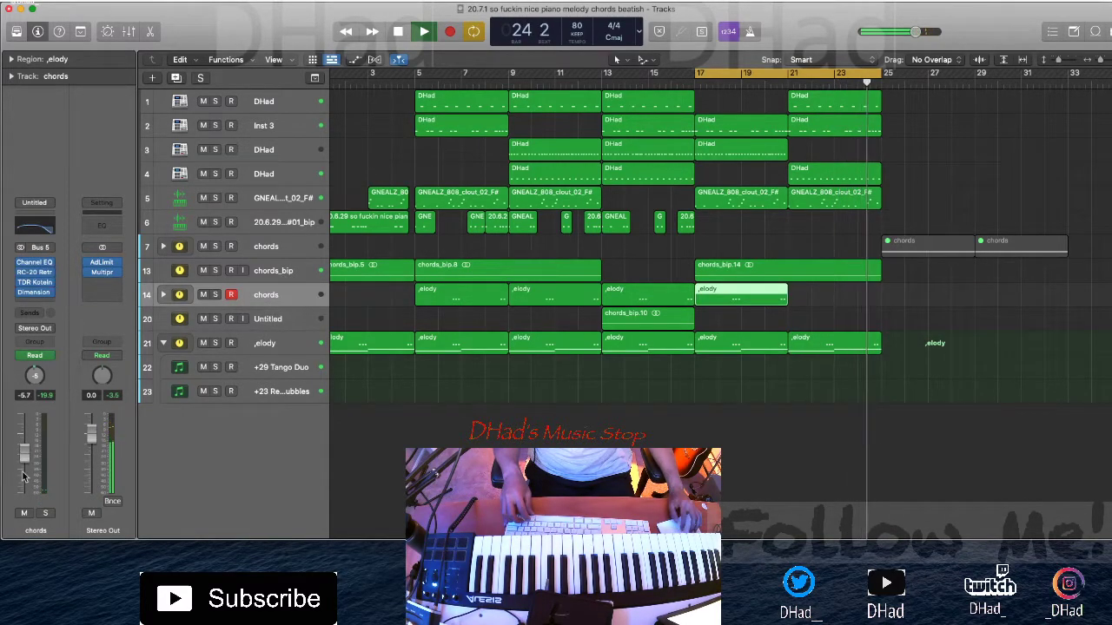
left_click(718, 85)
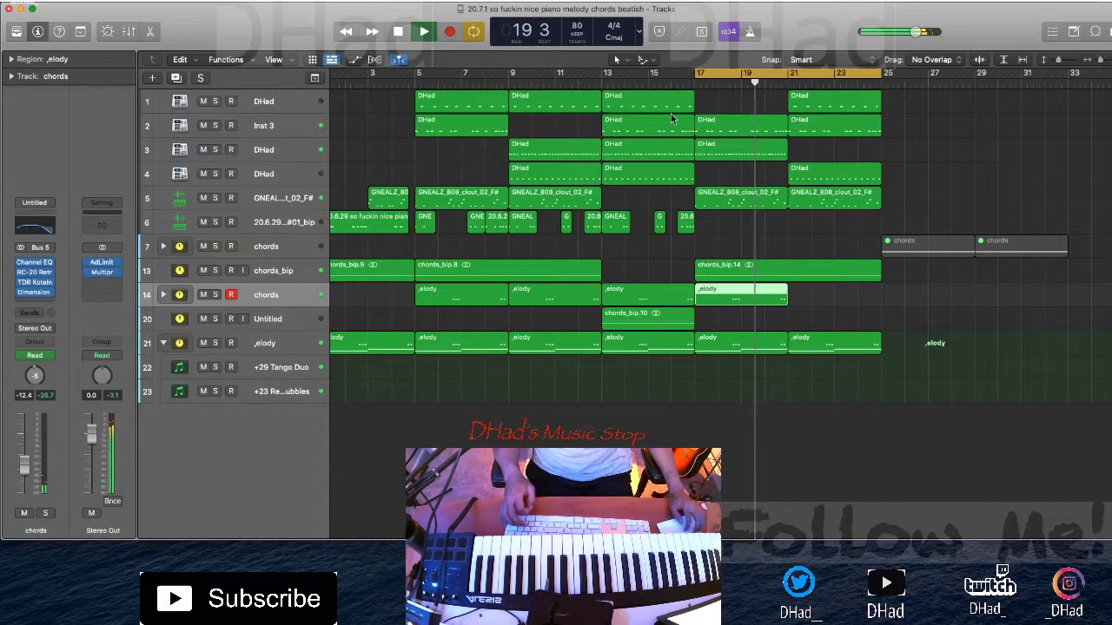
left_click(734, 87)
key("a")
key("a")
Step: Extend the cycle range to cover bar 1 to bar 25 and stop playback
scroll(705, 82, "left", 1)
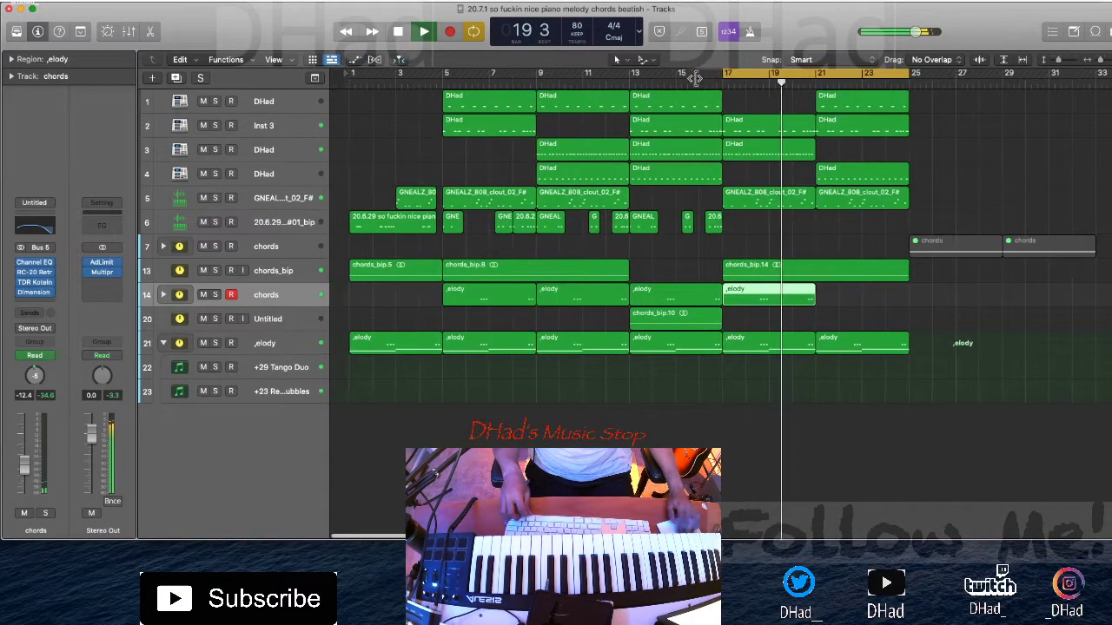
left_click_drag(710, 76, 283, 82)
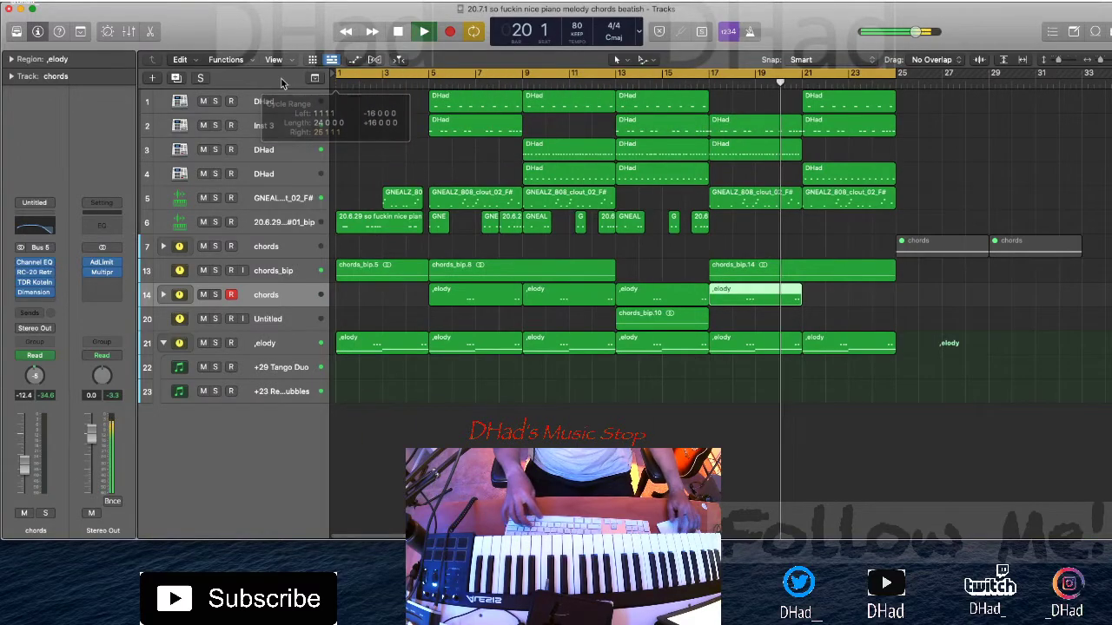
left_click(611, 370)
key("space")
Step: Try to bounce bars 1 to 25 offline as an MP3 named big thump on the Desktop
left_click(82, 15)
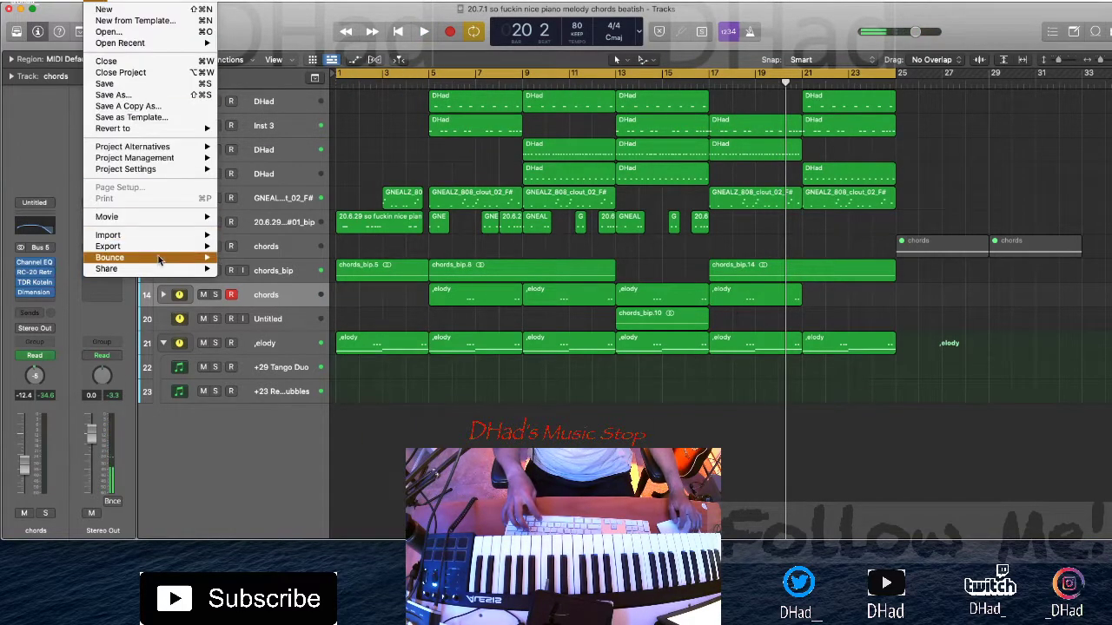
mouse_move(167, 259)
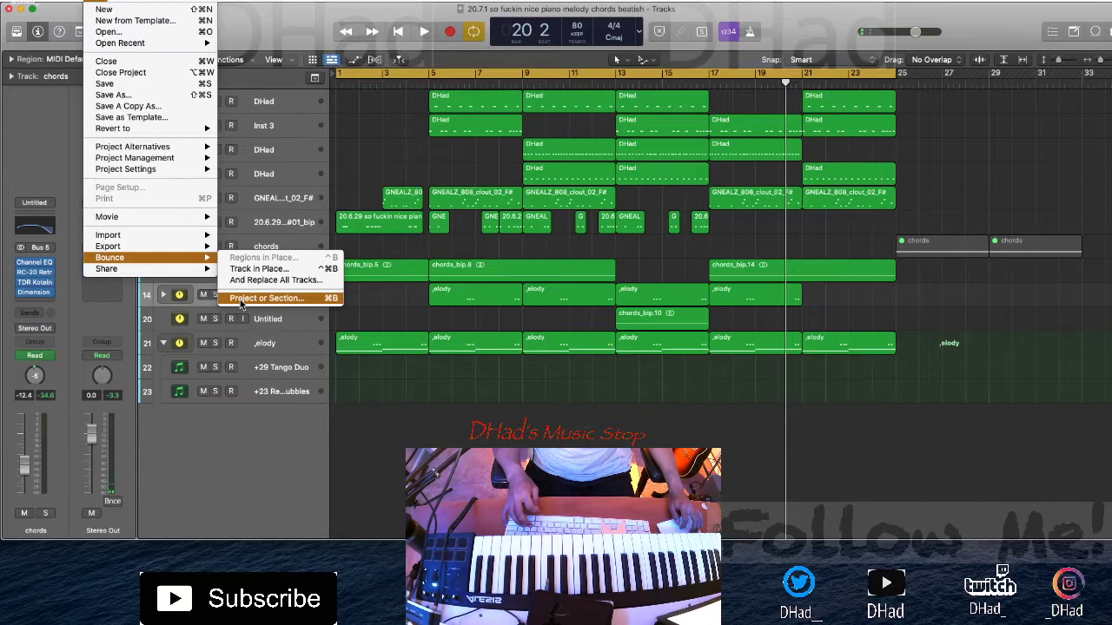
left_click(252, 298)
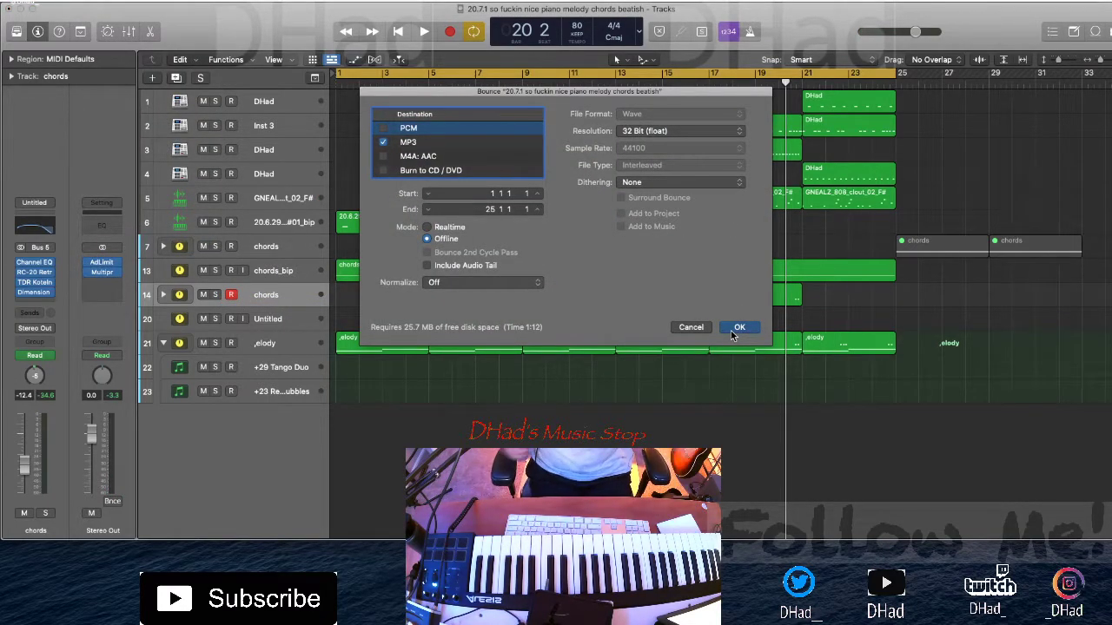
left_click(736, 327)
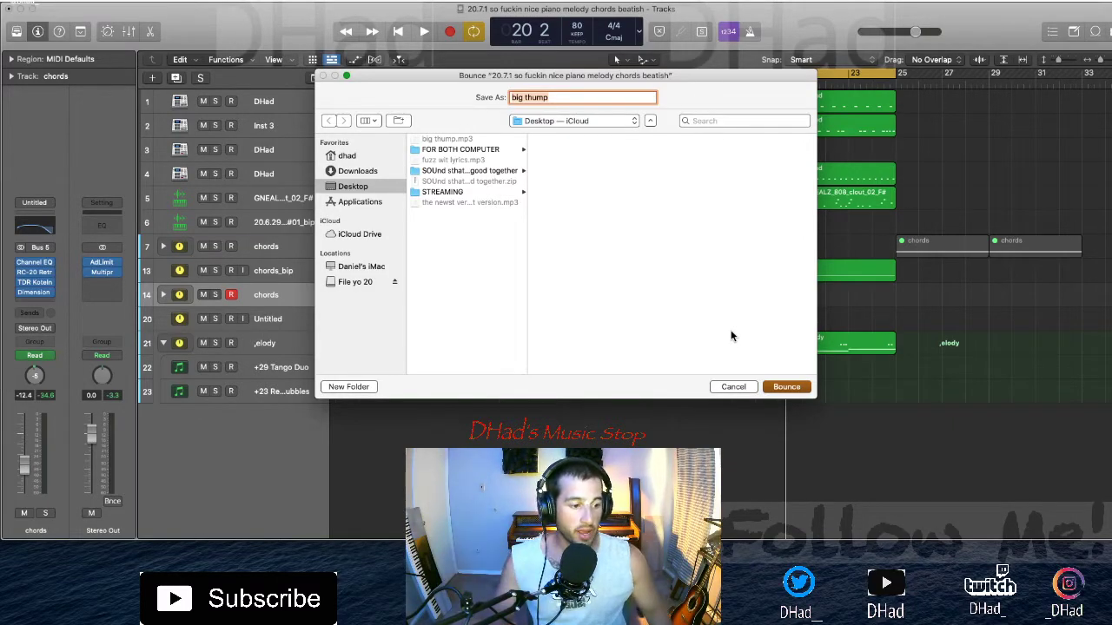
left_click(791, 389)
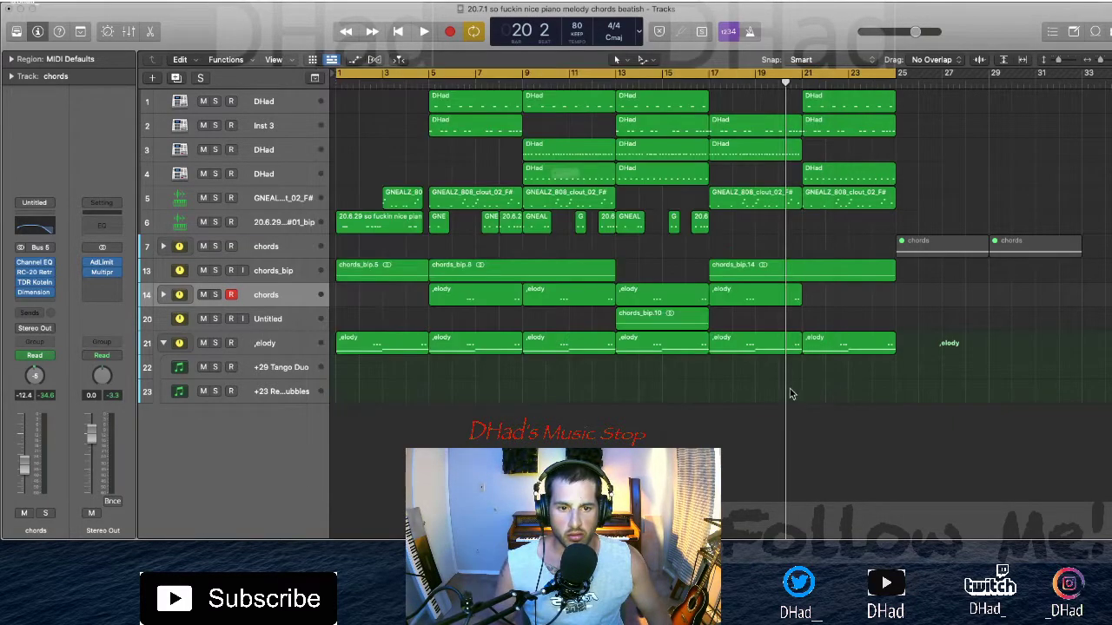
left_click(608, 205)
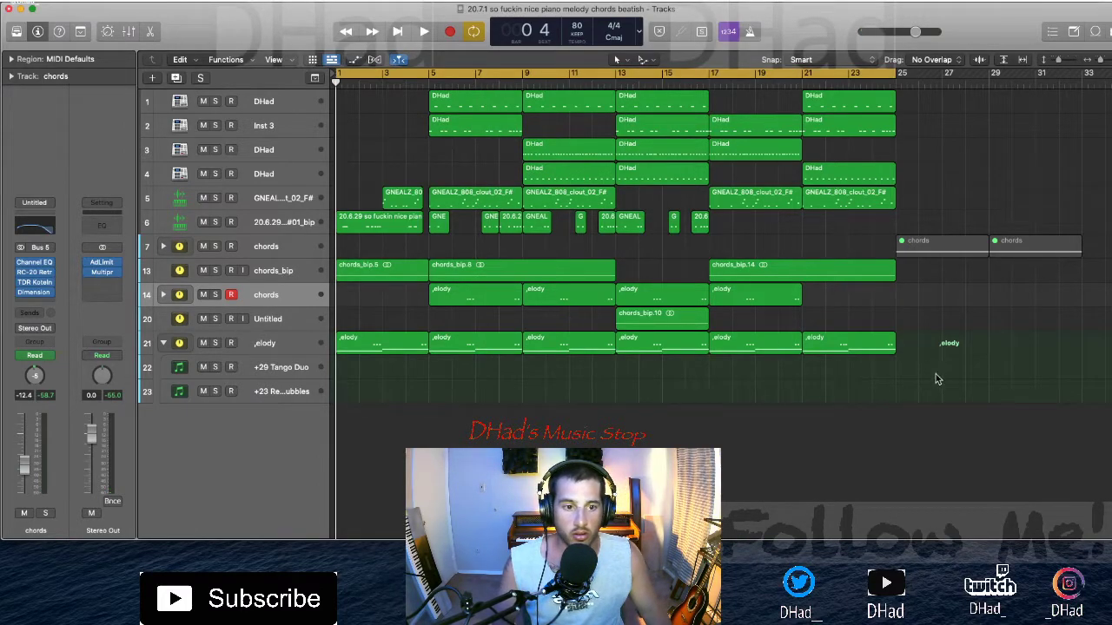
Step: Bounce the project section from bar 1 to bar 25 again as the offline MP3 big thump on the Desktop
left_click(111, 3)
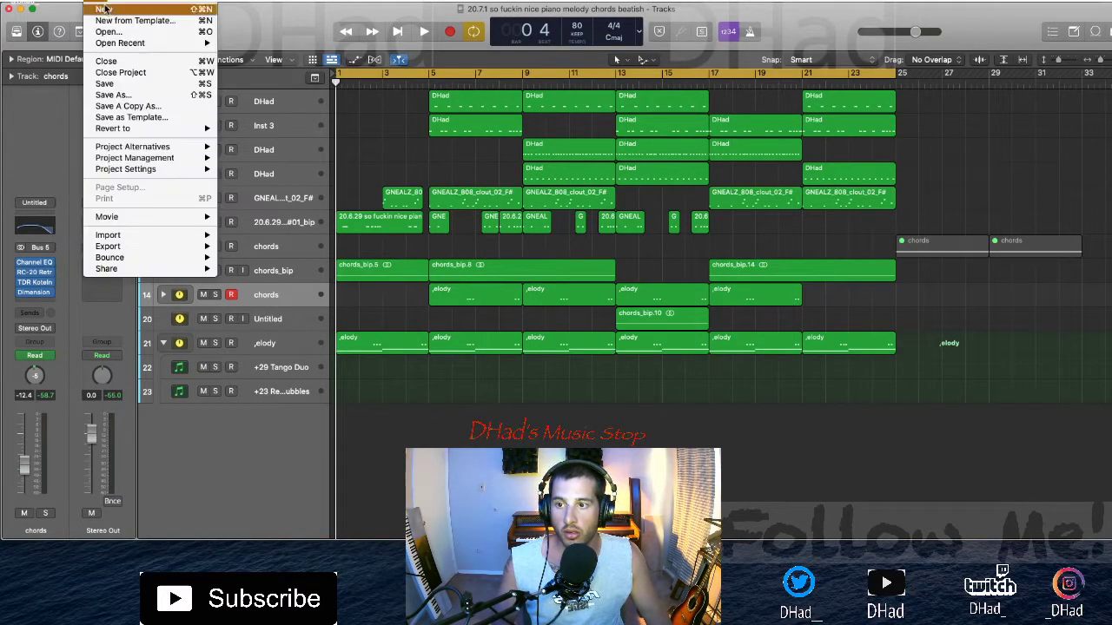
left_click(258, 298)
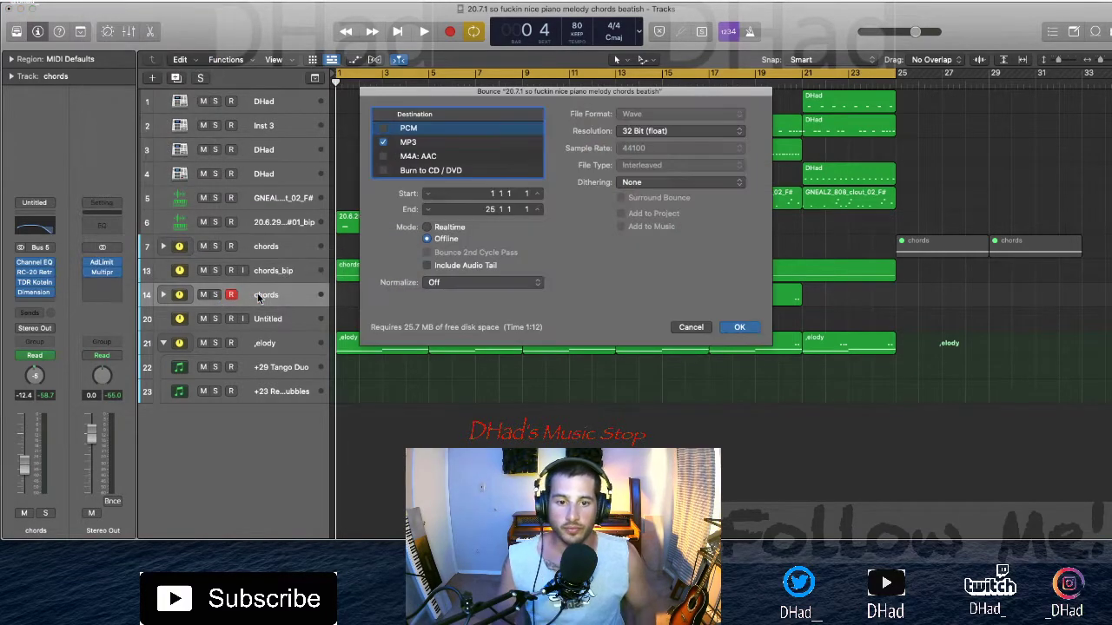
key("Return")
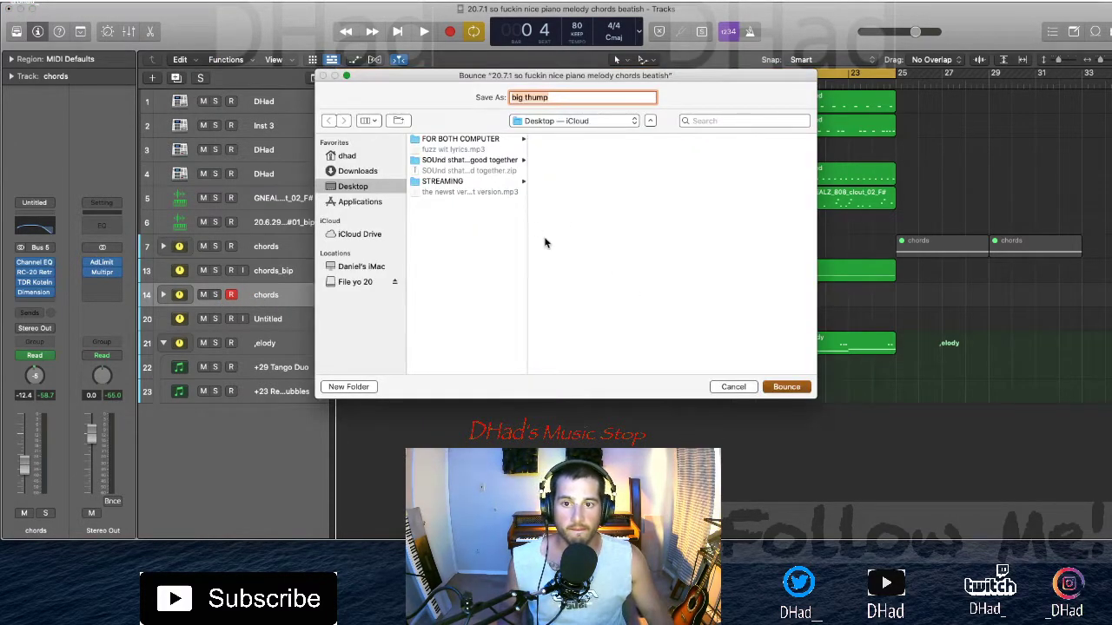
left_click(783, 388)
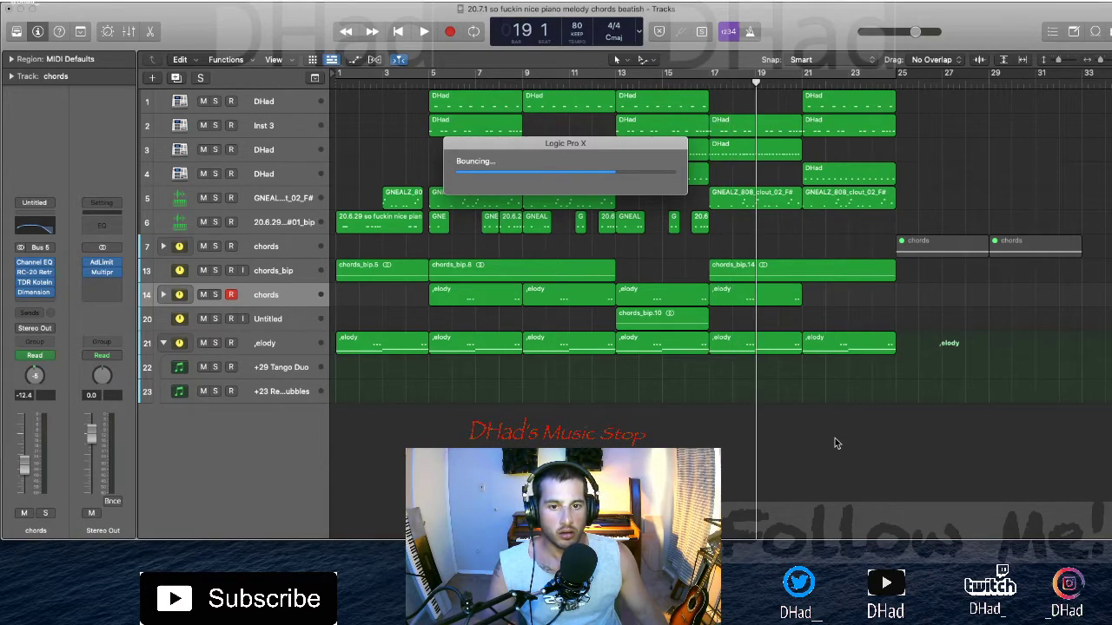
key("super+Tab")
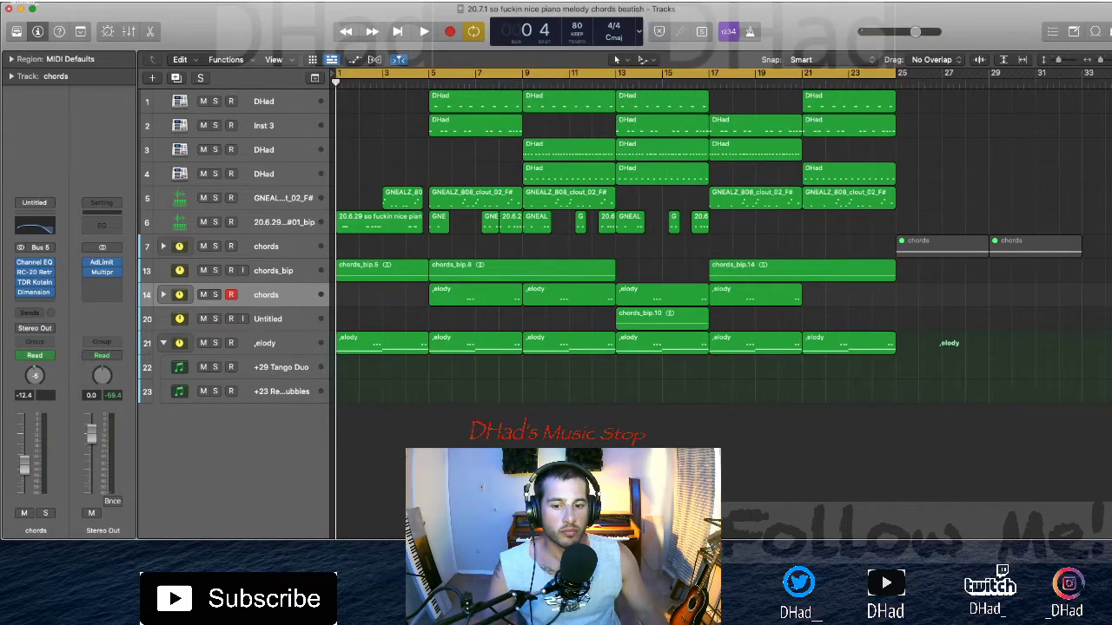
Step: Switch to Finder and send big thump.mp3 from the Desktop to the nearby contact via AirDrop, closing the sharing dialog
left_click(787, 41)
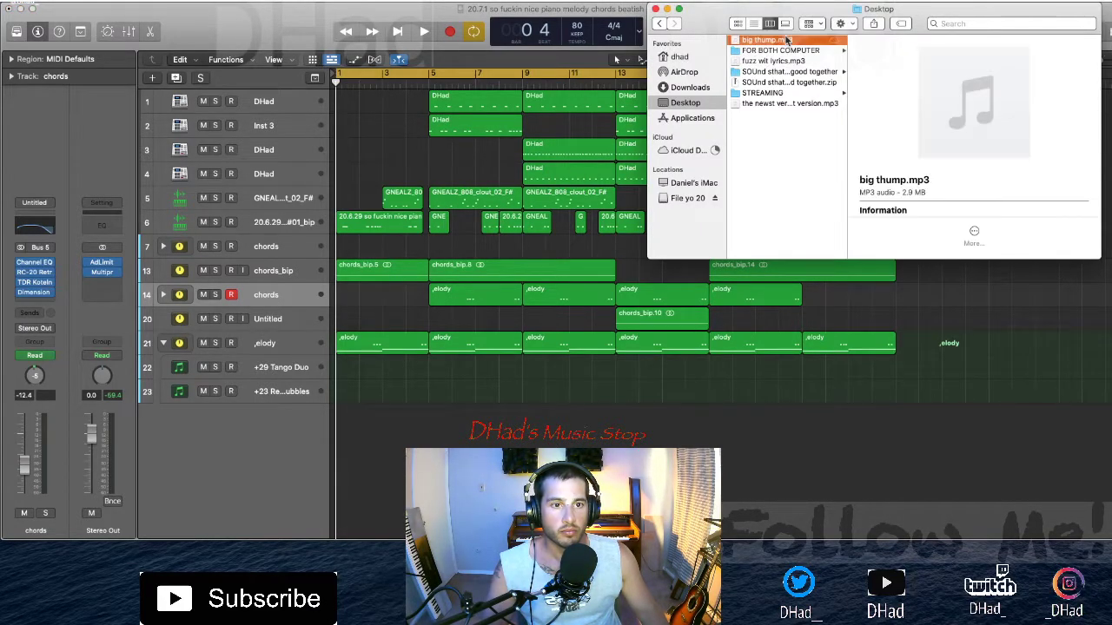
right_click(787, 40)
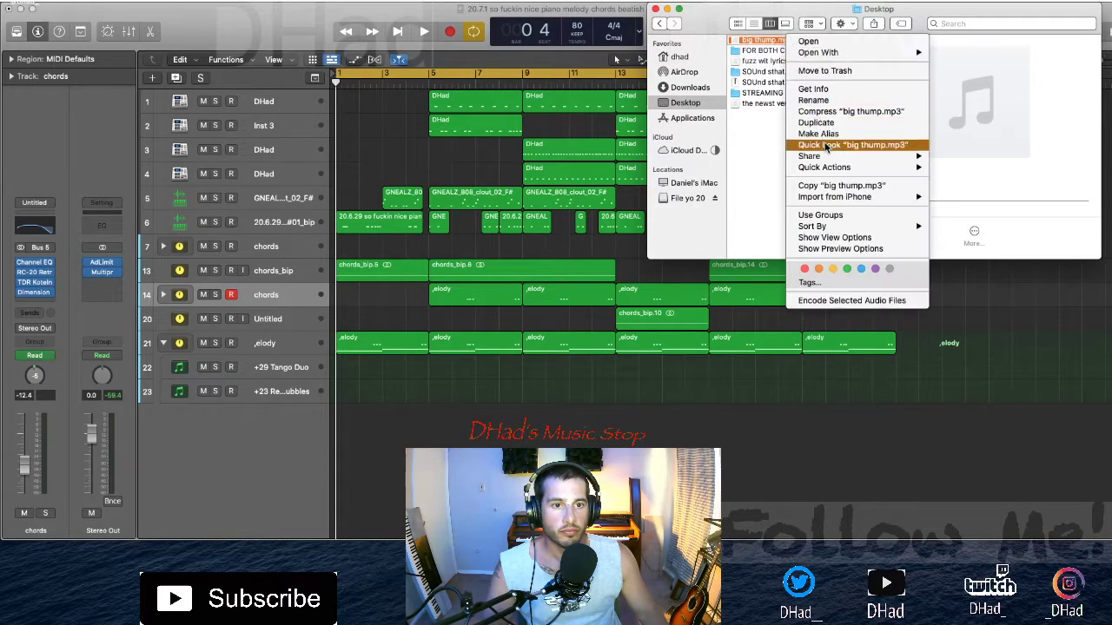
mouse_move(822, 157)
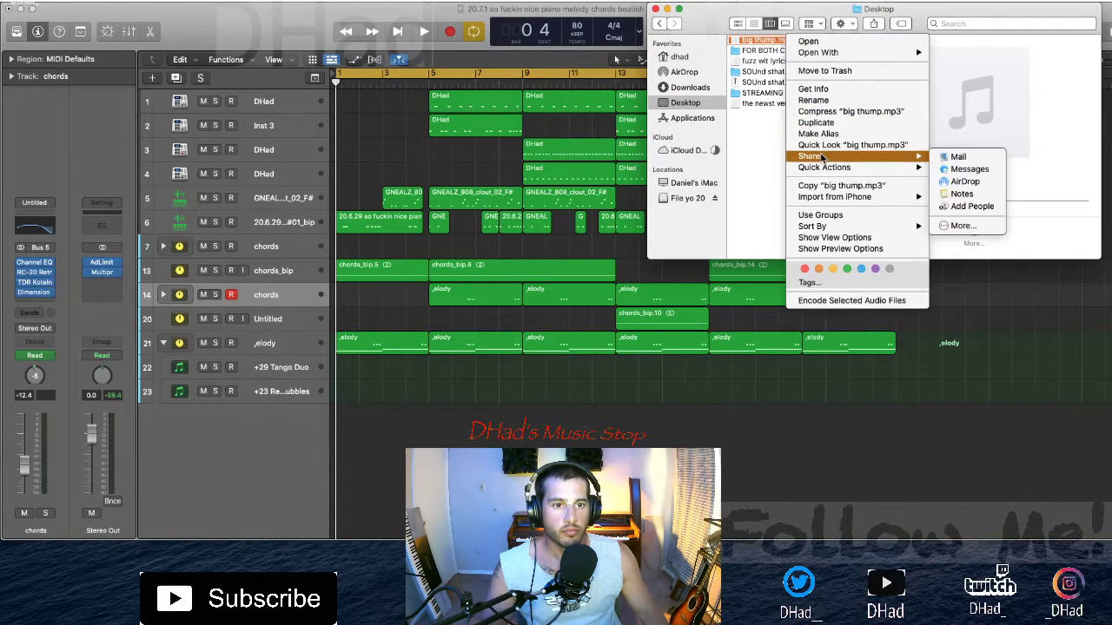
left_click(949, 182)
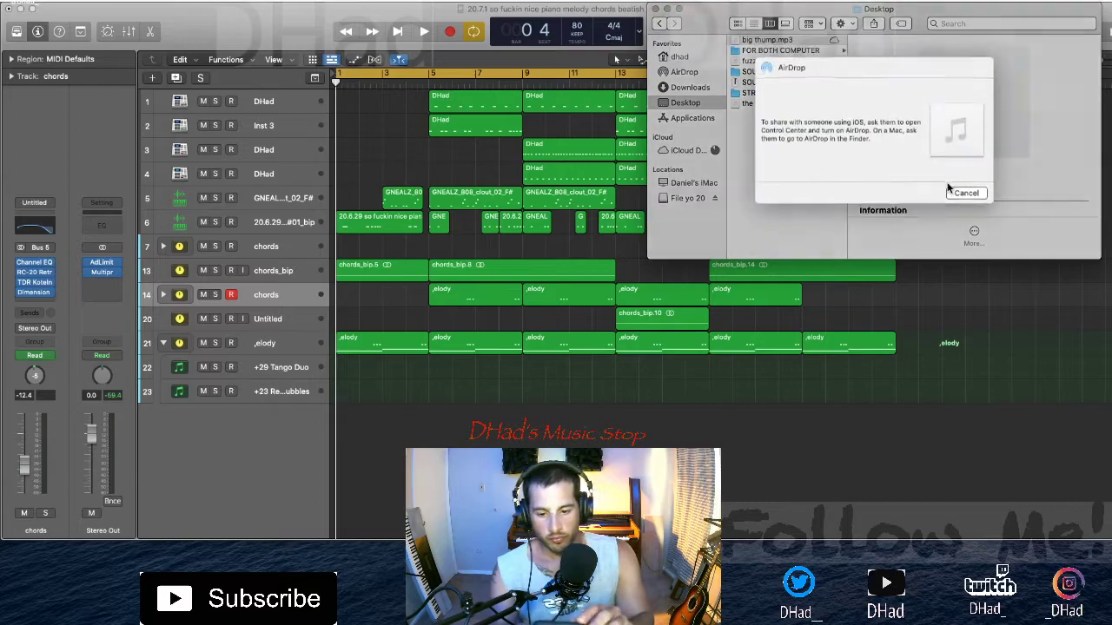
left_click(772, 96)
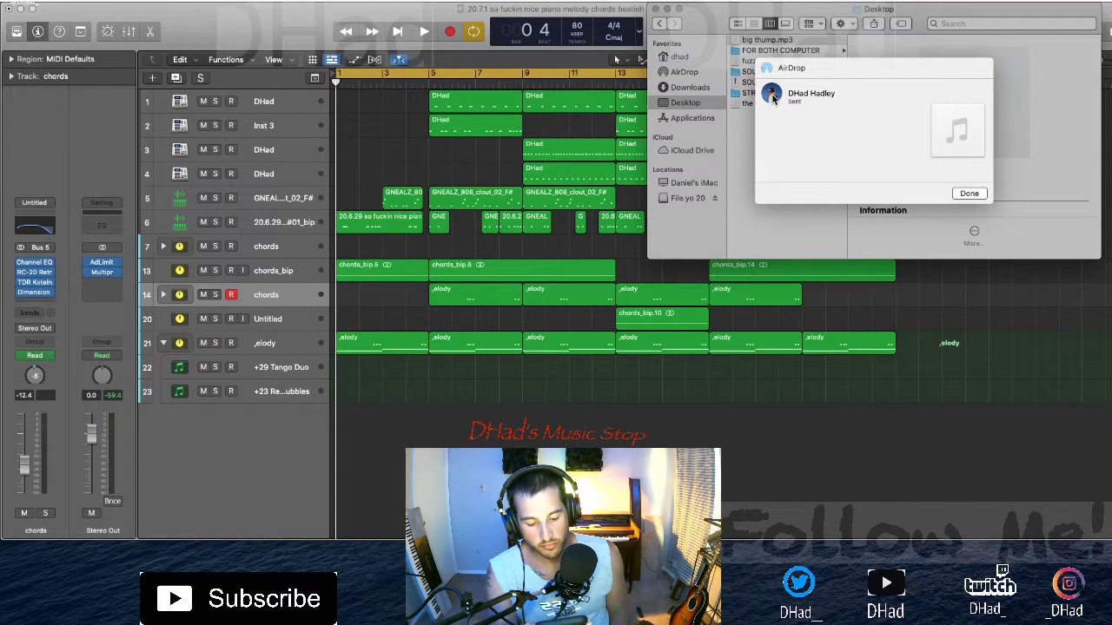
left_click(967, 193)
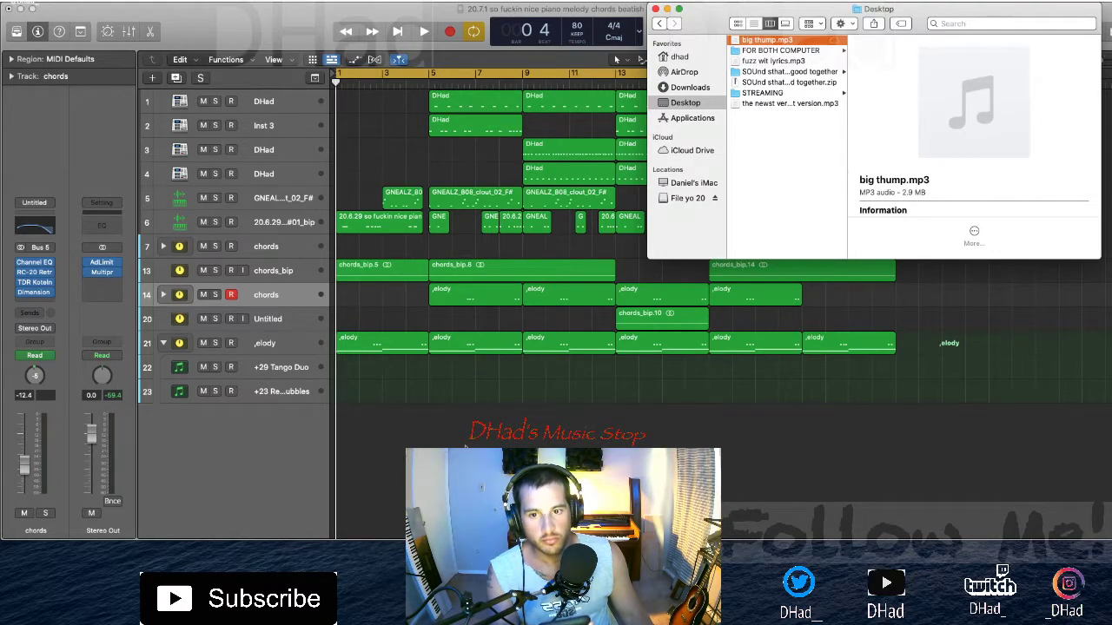
Step: Return to Logic Pro, lower the Inst 3 track's volume to -16.6 dB, deselect its regions and save the project
left_click(284, 126)
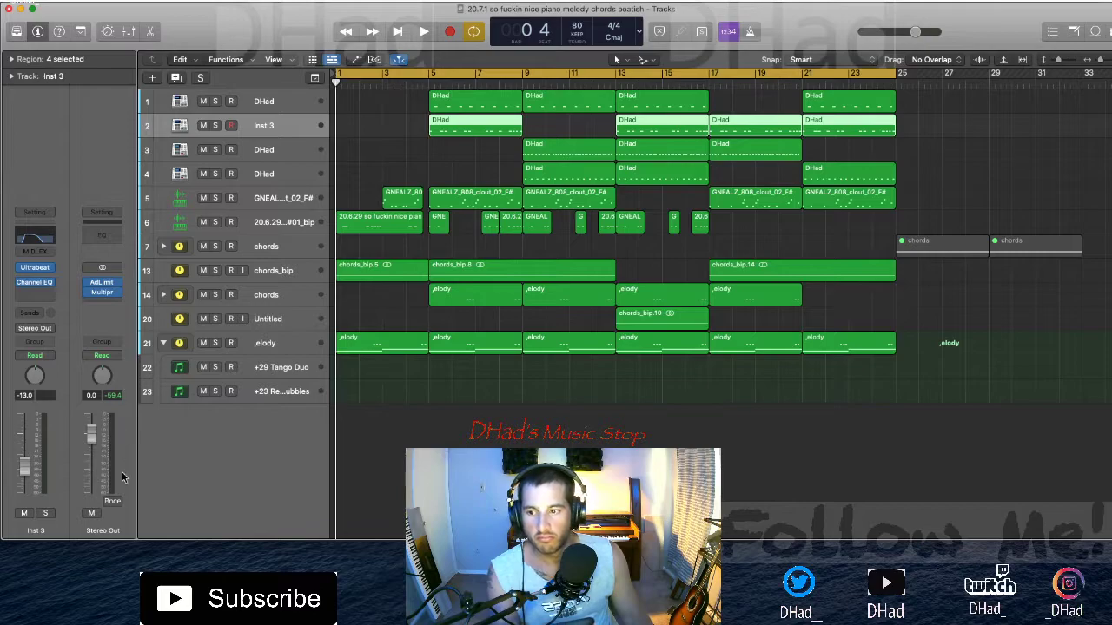
left_click_drag(35, 461, 29, 478)
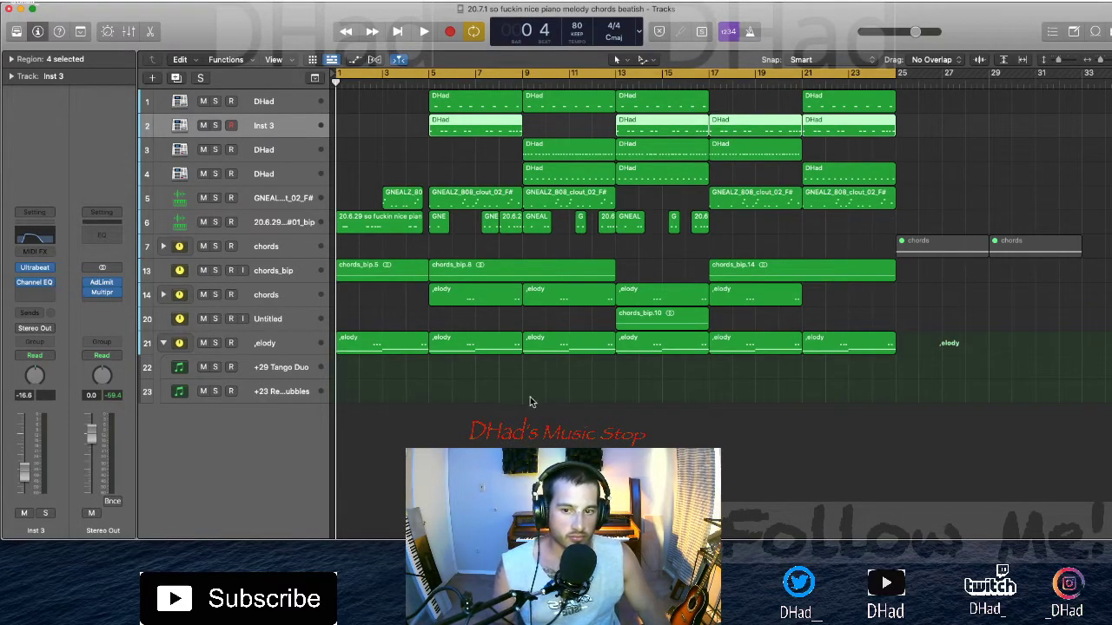
left_click(521, 486)
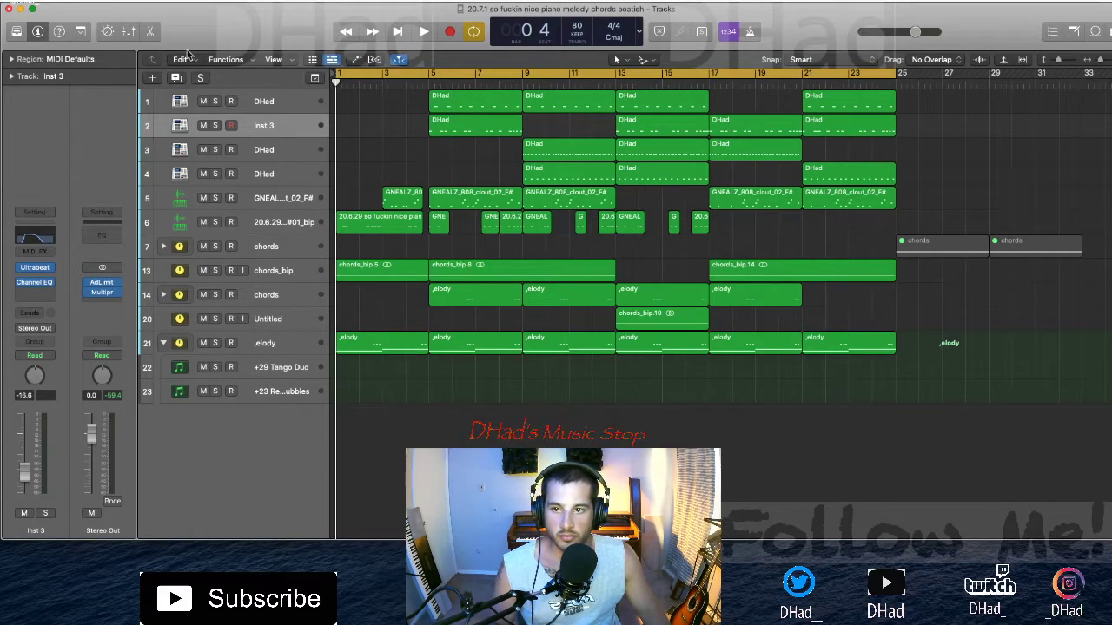
left_click(101, 3)
left_click(112, 85)
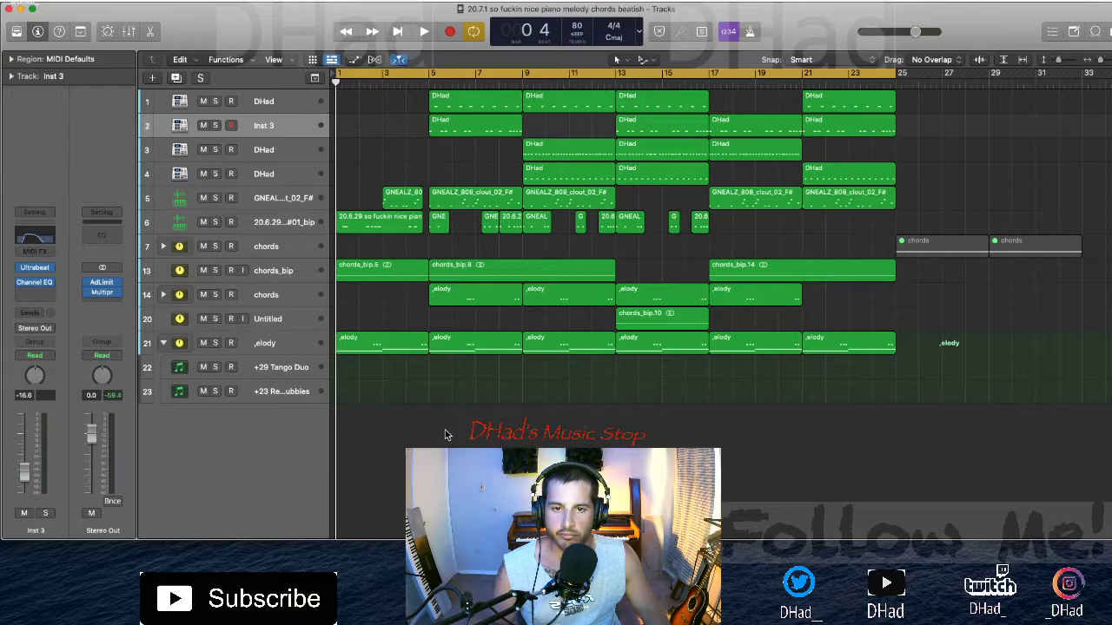